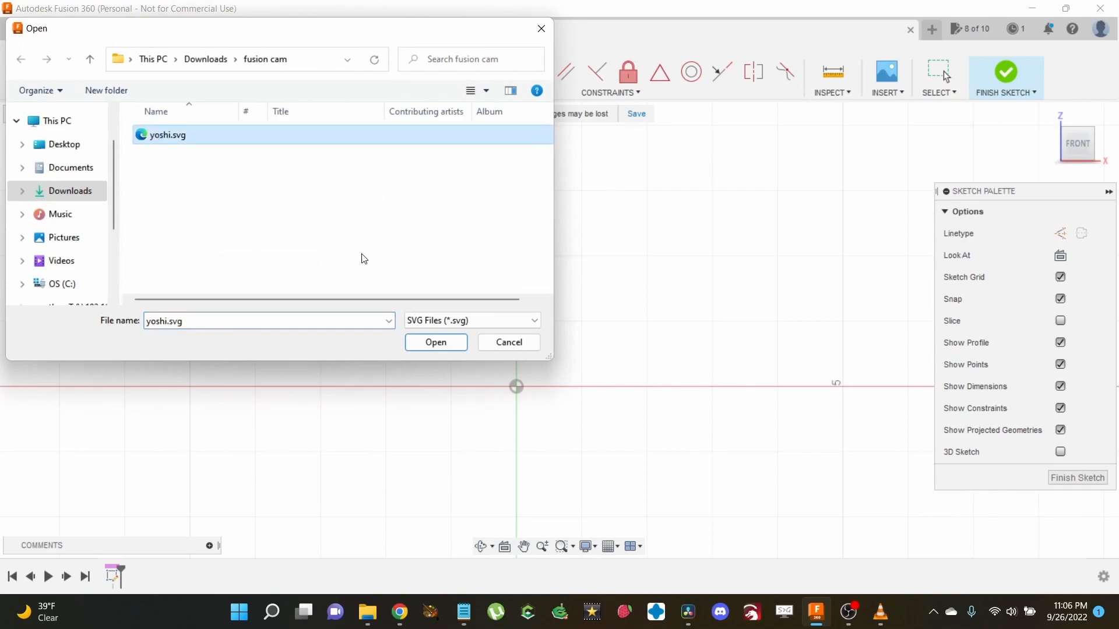
Step: Insert yoshi.svg into the sketch and rotate it 180 degrees about Z
left_click(436, 342)
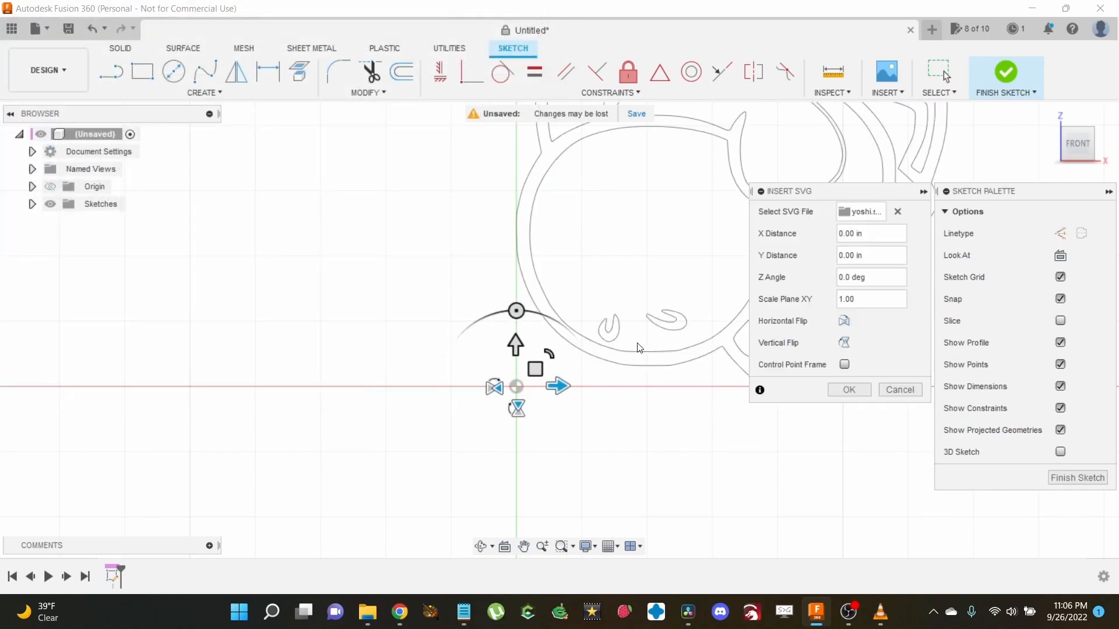
mouse_move(468, 211)
middle_mouse_down()
mouse_move(309, 449)
mouse_move(320, 416)
middle_mouse_up()
scroll(319, 313, "down", 2)
left_click(839, 256)
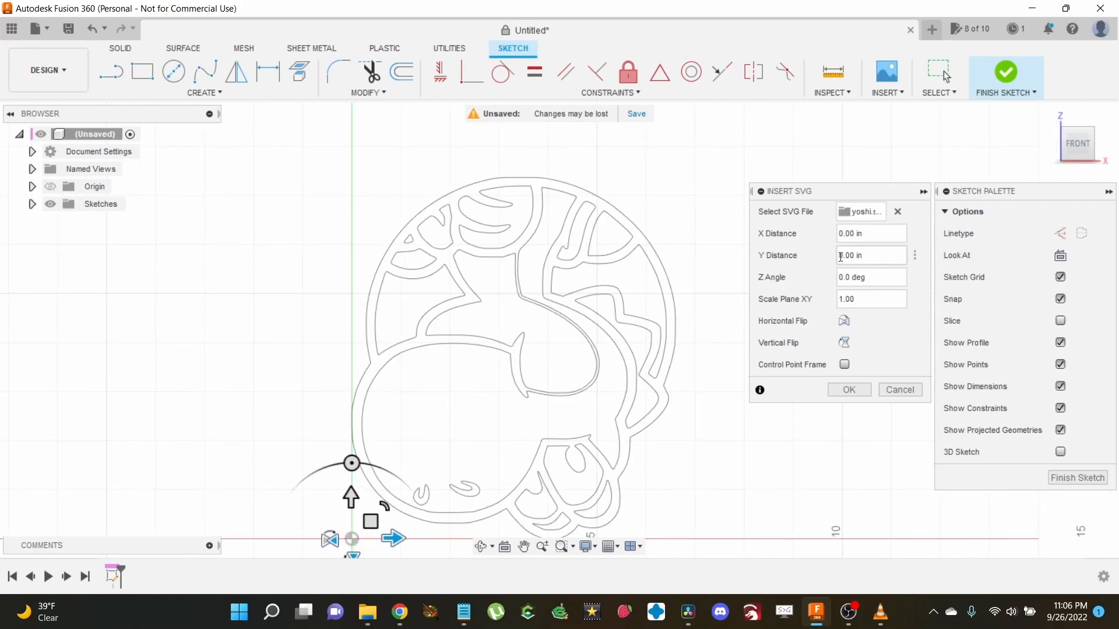
left_click(840, 277)
type("18")
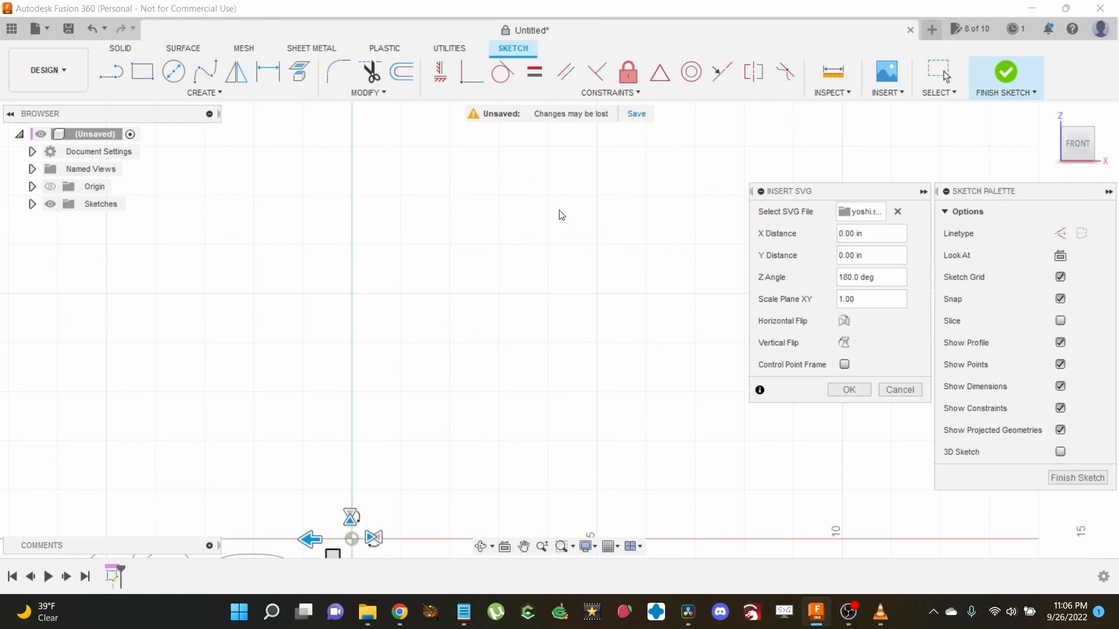
scroll(558, 216, "down", 3)
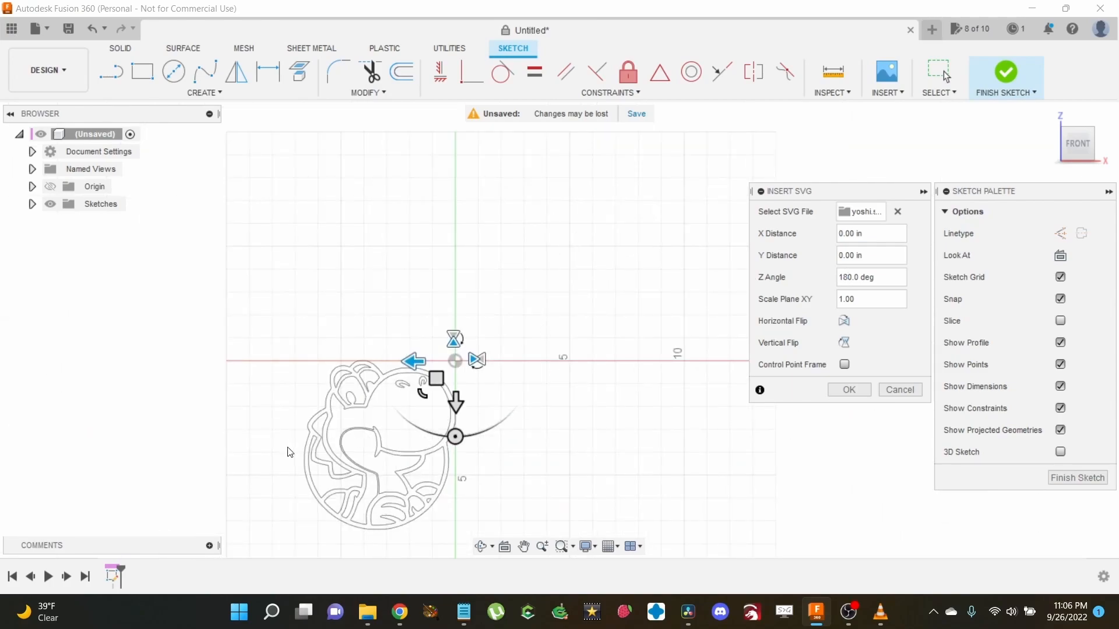
Step: Scale the SVG to 2.00, flip it horizontally, and complete the insertion
scroll(289, 452, "up", 3)
middle_click_drag(303, 410, 324, 272)
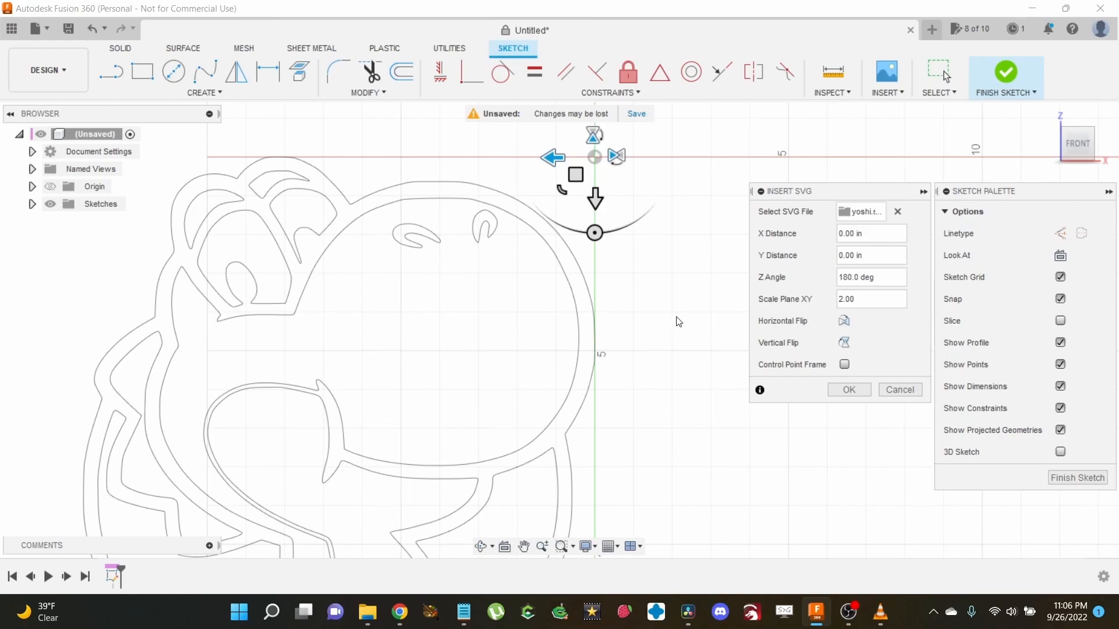
scroll(678, 321, "down", 5)
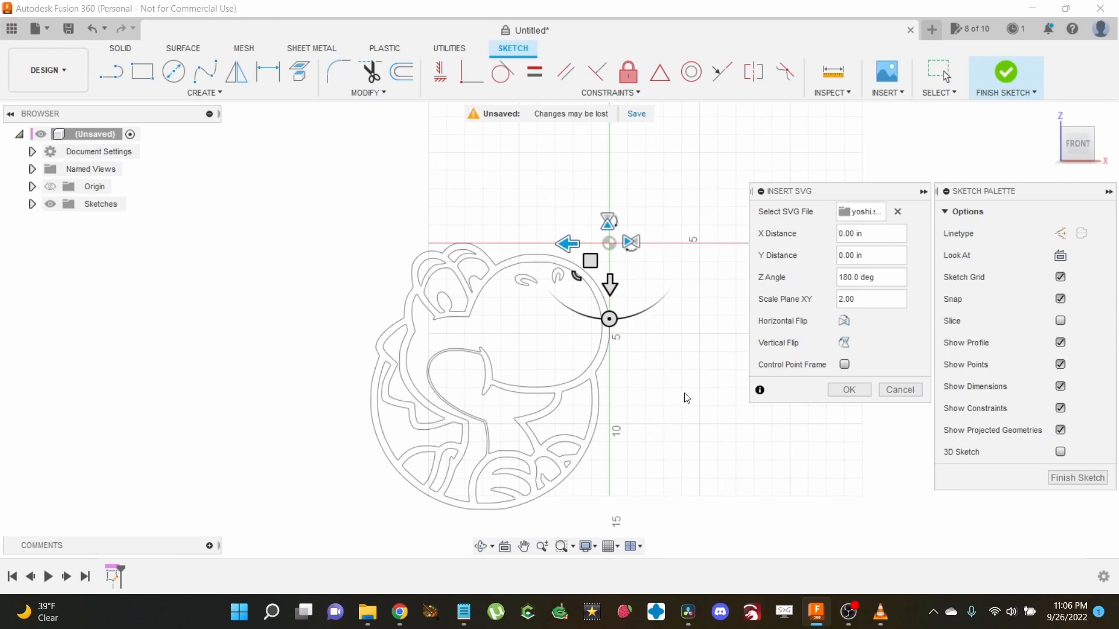
left_click(843, 321)
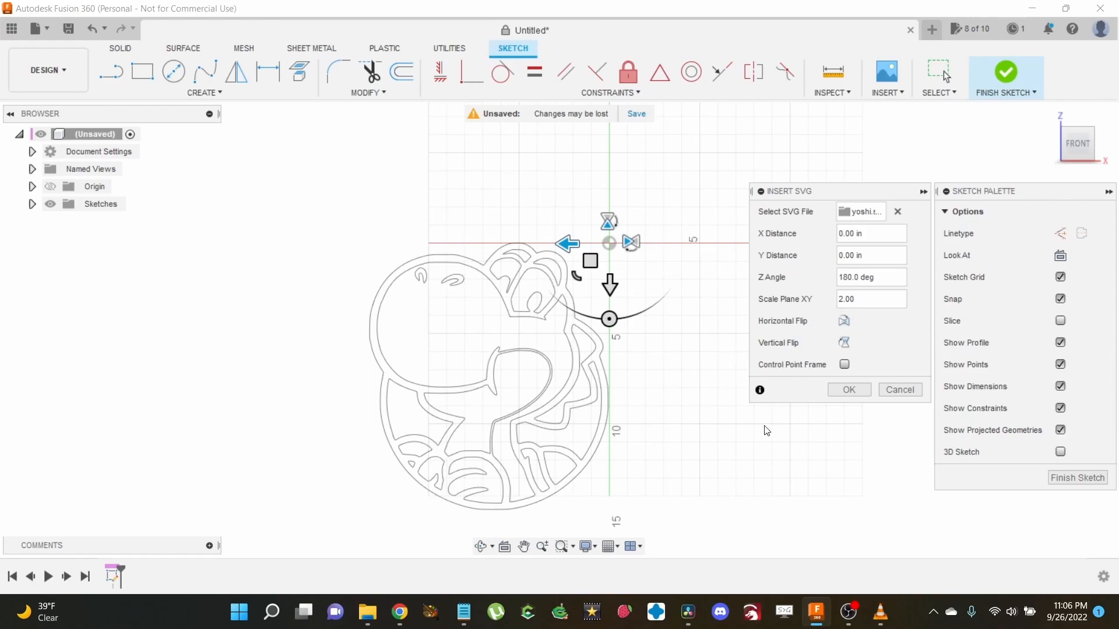
left_click(844, 390)
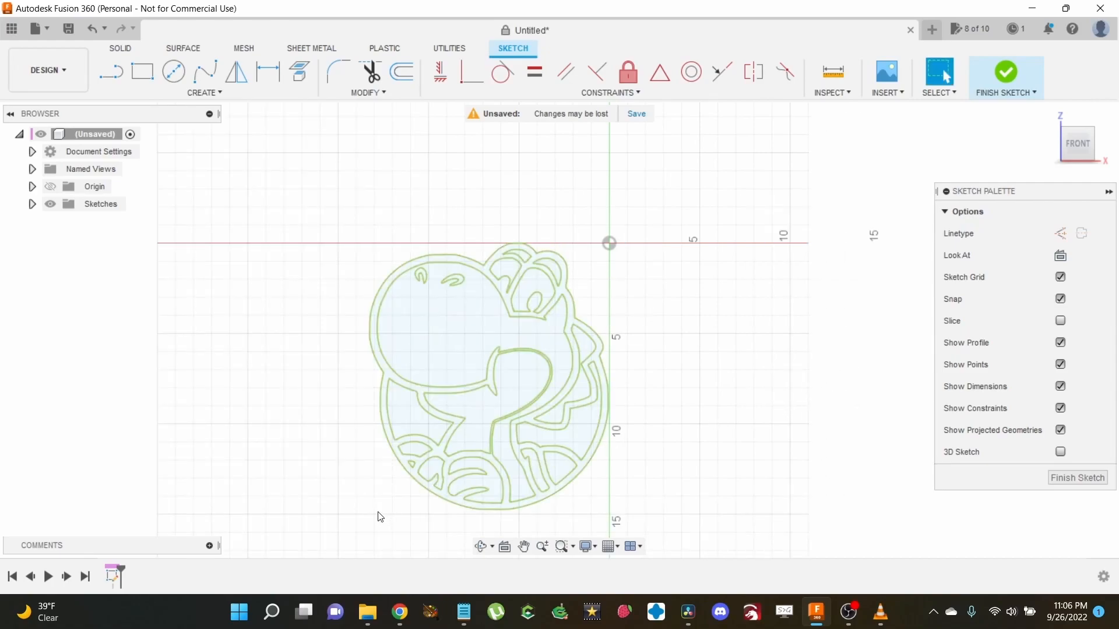
Step: Delete the inner outline chain running around Yoshi's nose, head and neck, and finish the sketch
left_click(416, 353)
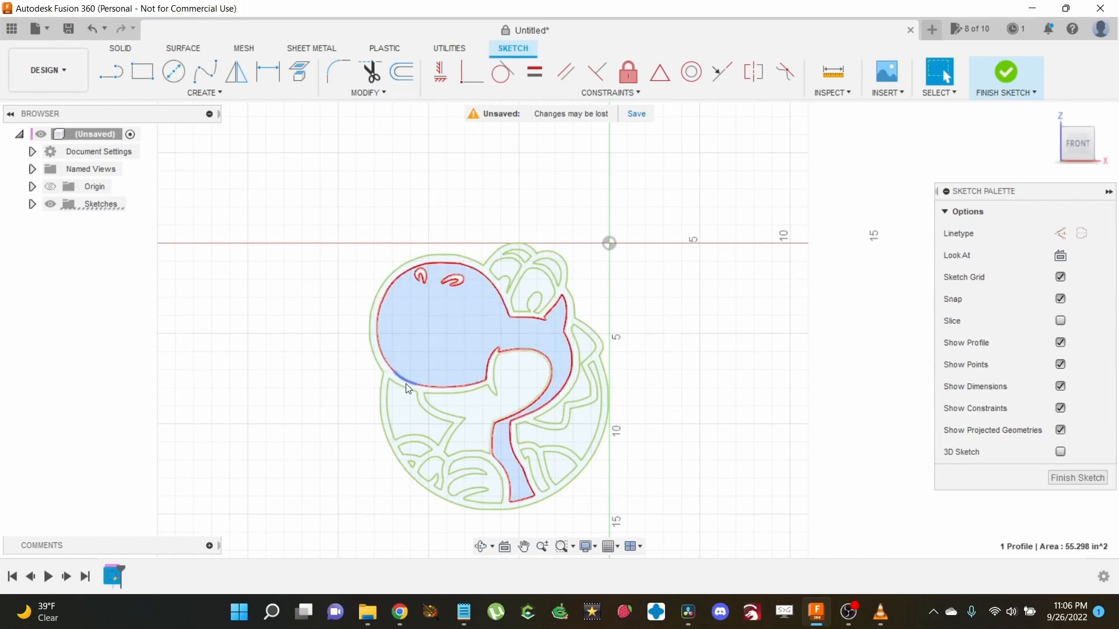
scroll(374, 528, "up", 3)
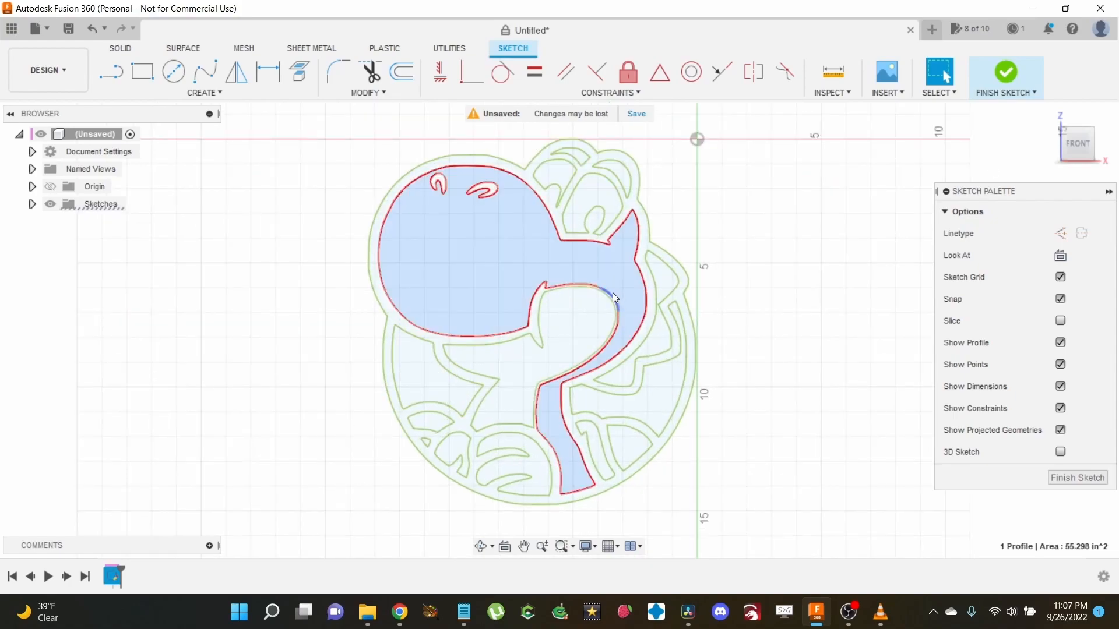
scroll(613, 303, "up", 2)
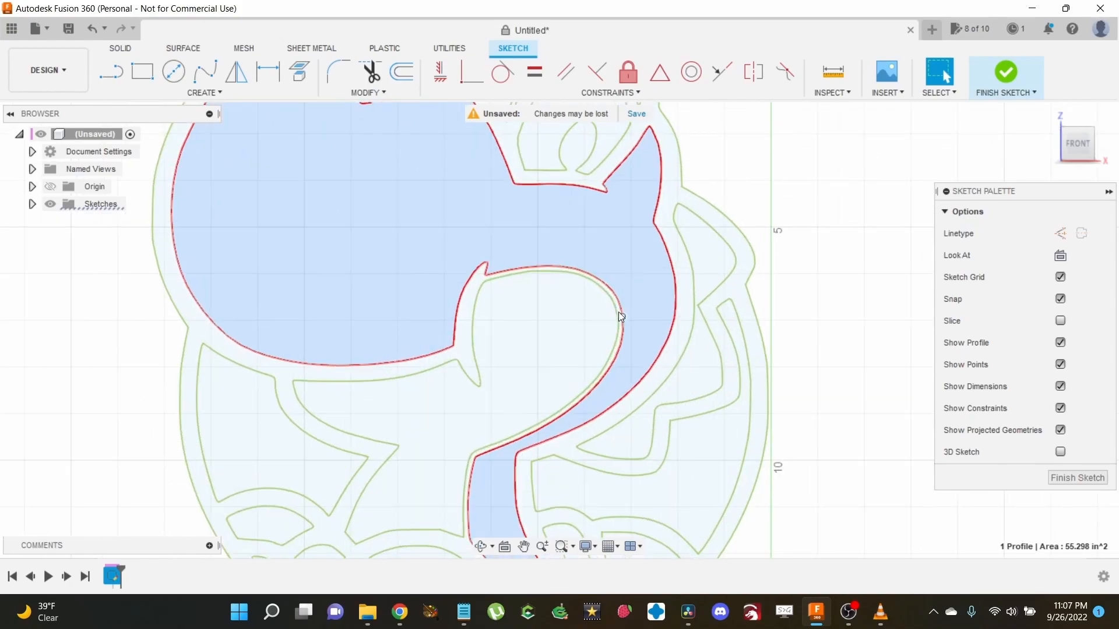
middle_click_drag(369, 185, 434, 358)
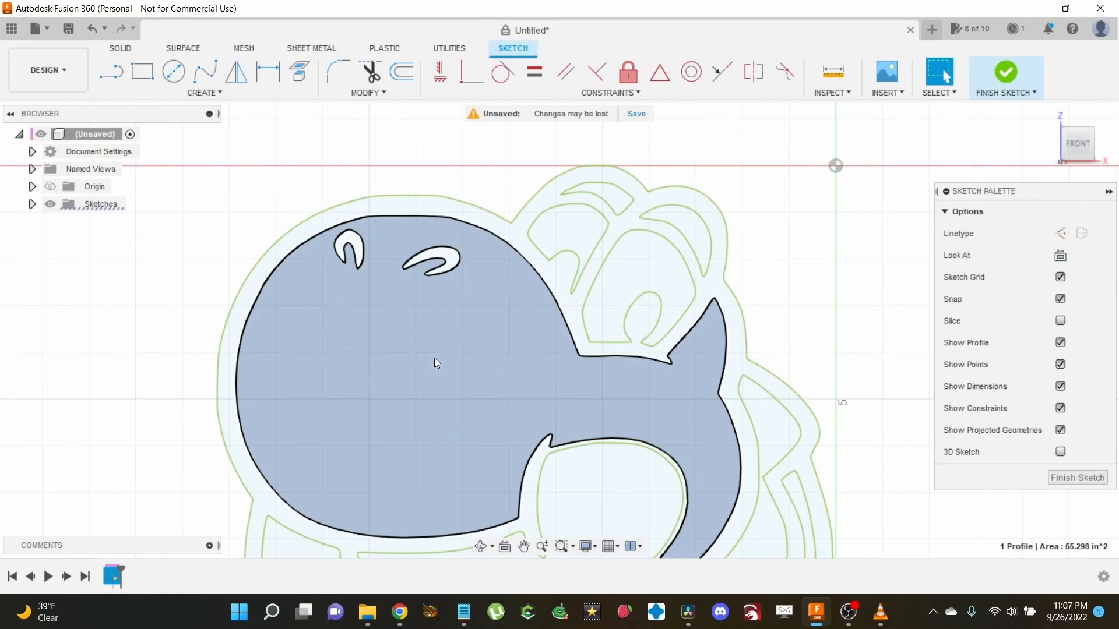
left_click(443, 255)
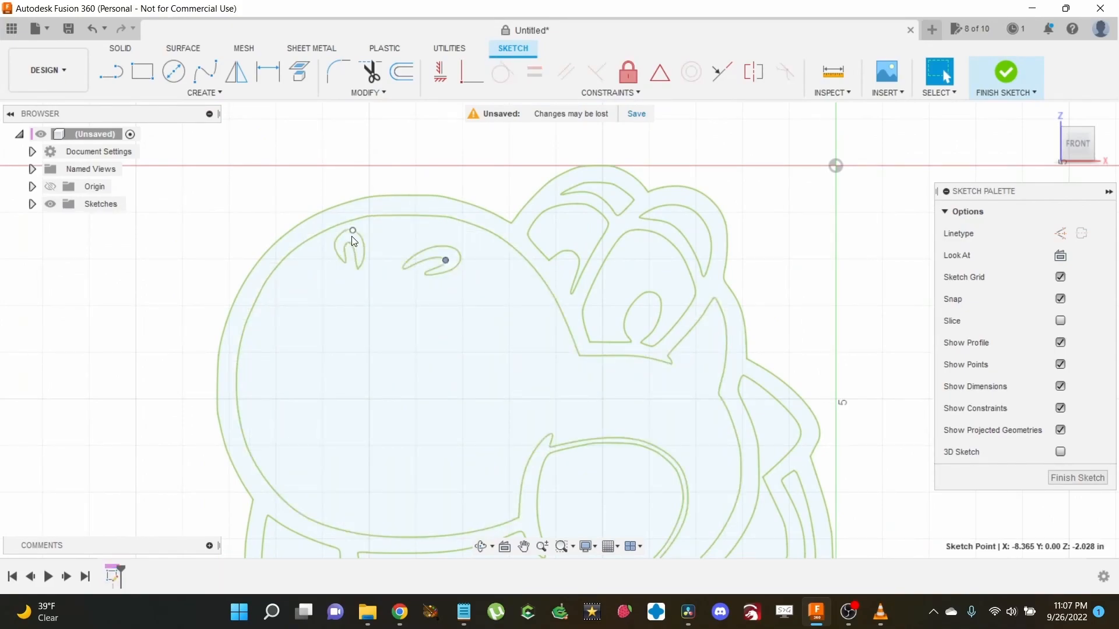
left_click(234, 282)
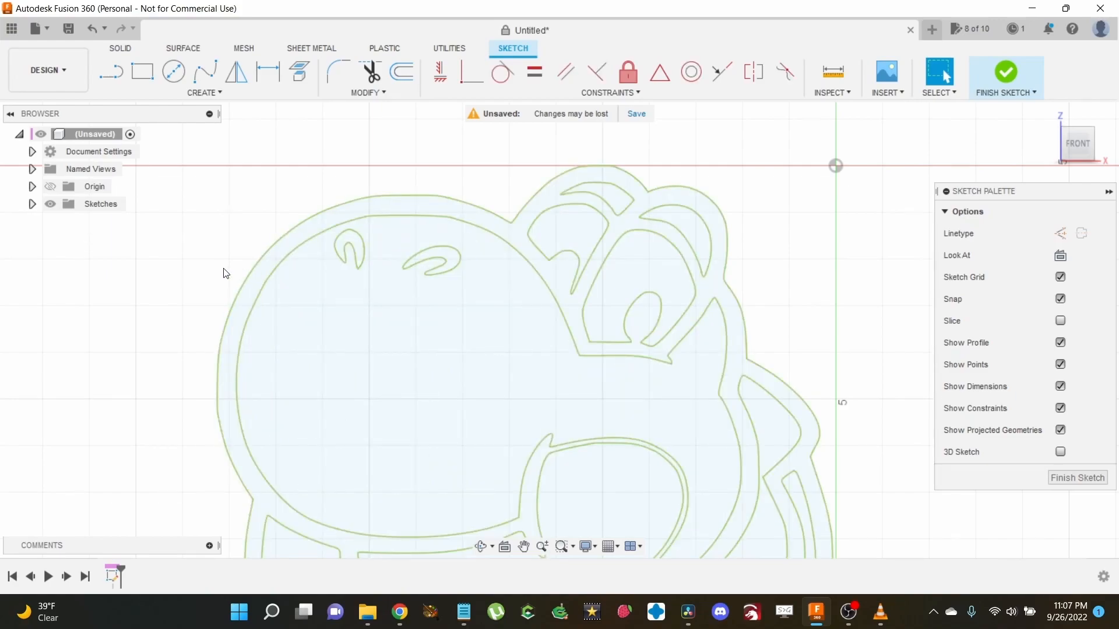
double_click(259, 303)
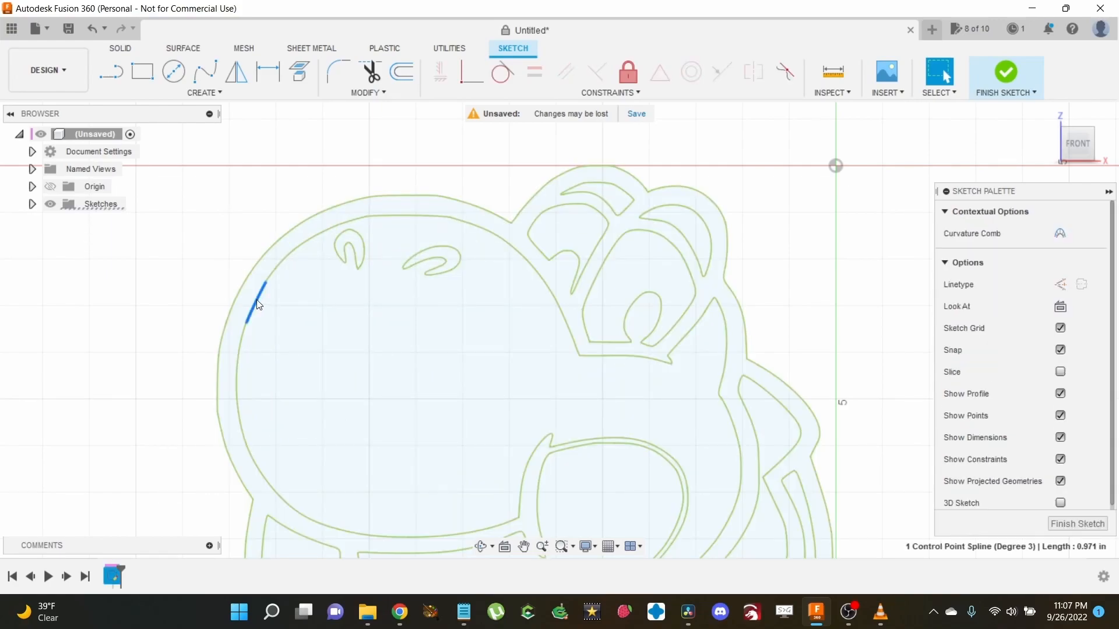
left_click(301, 332)
key("Delete")
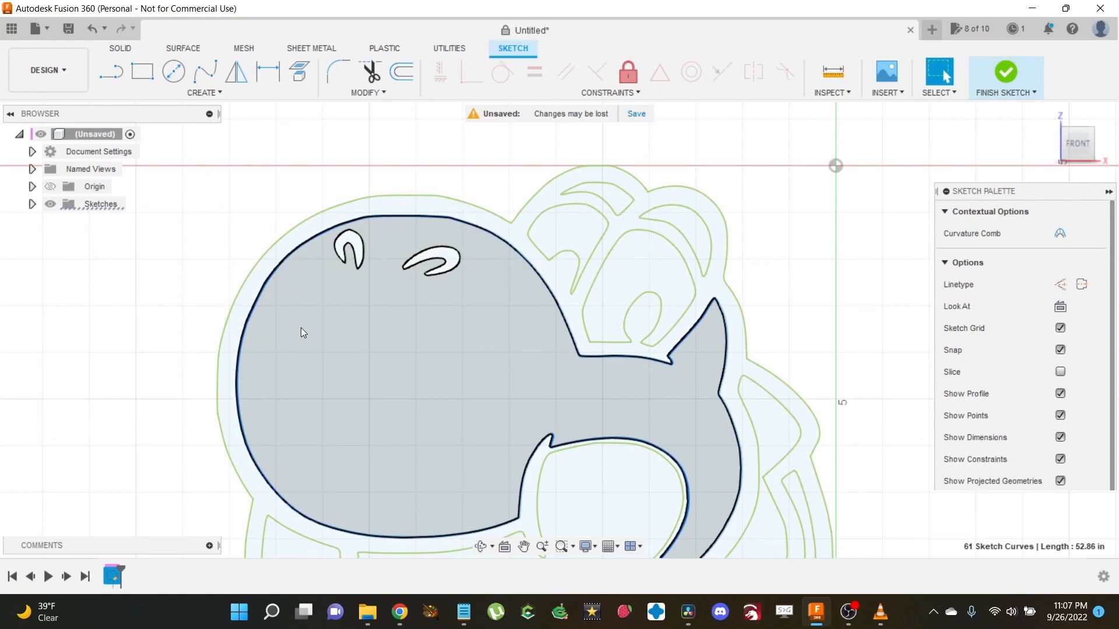
scroll(295, 315, "down", 3)
scroll(337, 187, "down", 2)
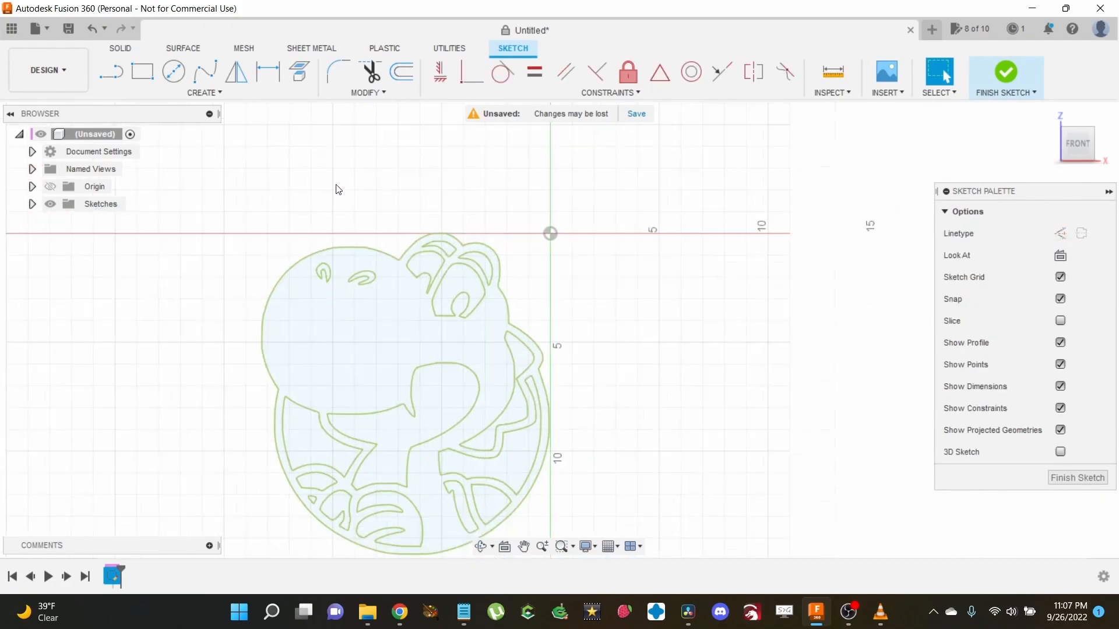
left_click(1070, 474)
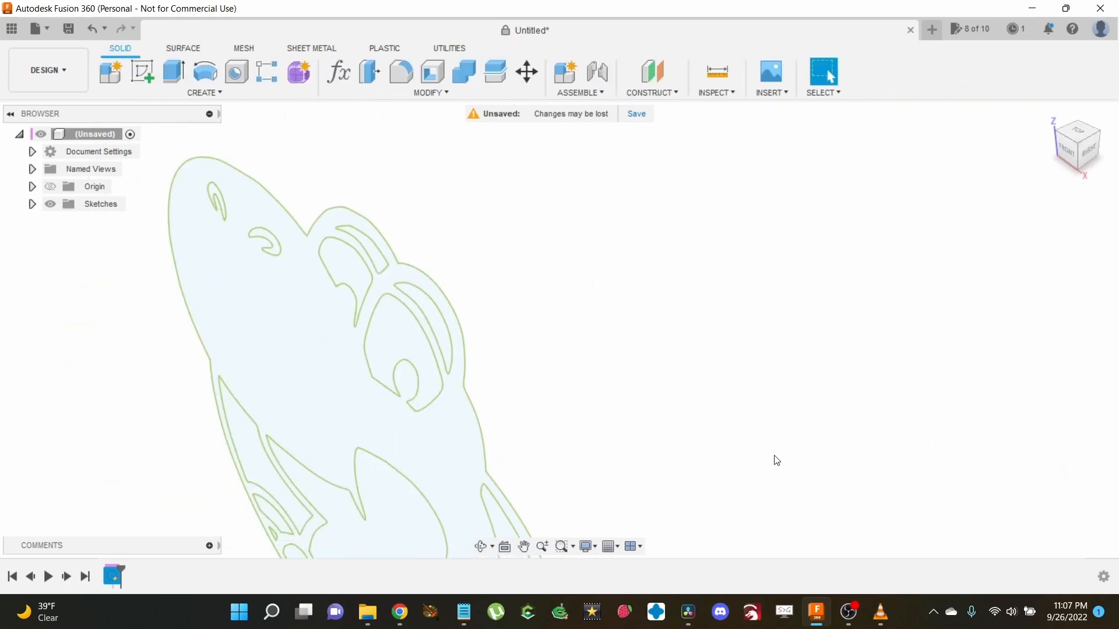
Step: Extrude all the Yoshi sketch profiles together by 0.6 in as a new body
left_click(1064, 153)
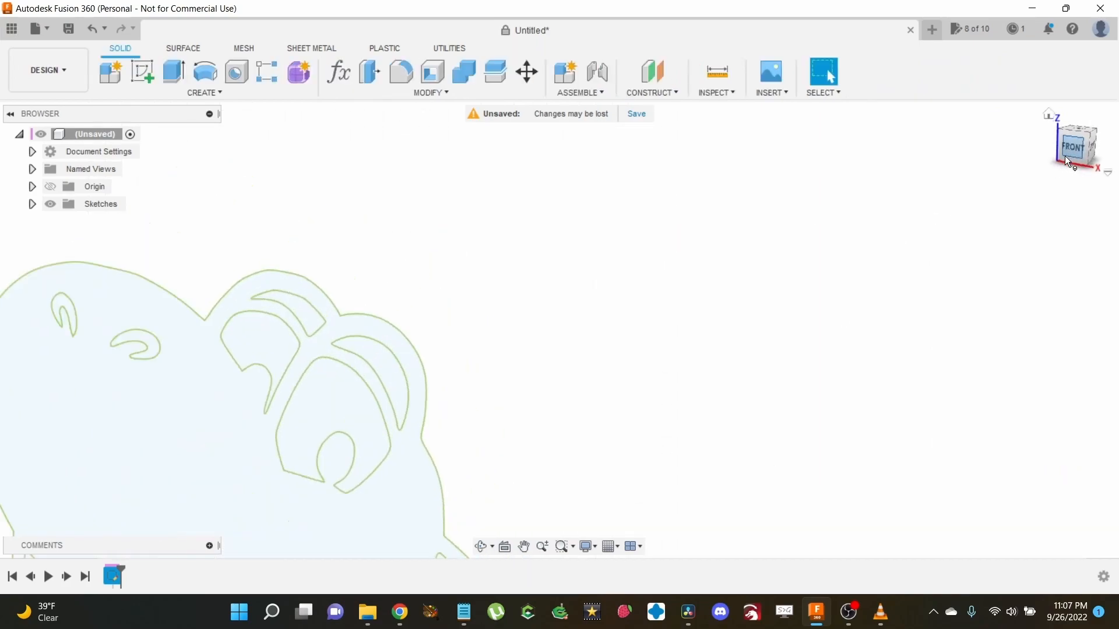
middle_click_drag(529, 434, 549, 275)
scroll(498, 423, "down", 2)
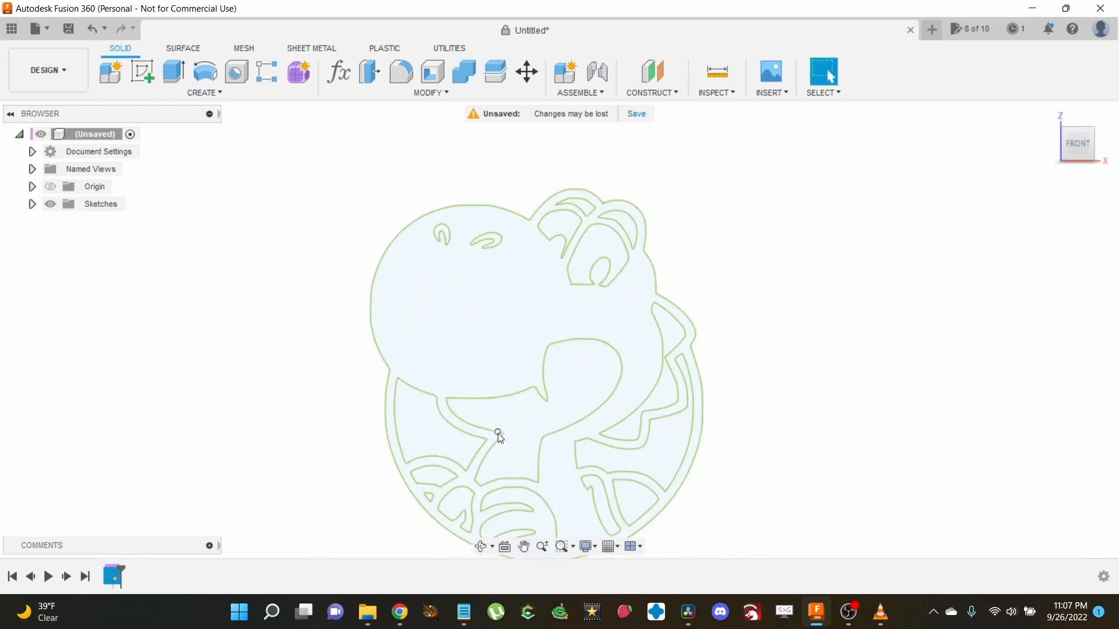
left_click_drag(1075, 145, 1071, 114)
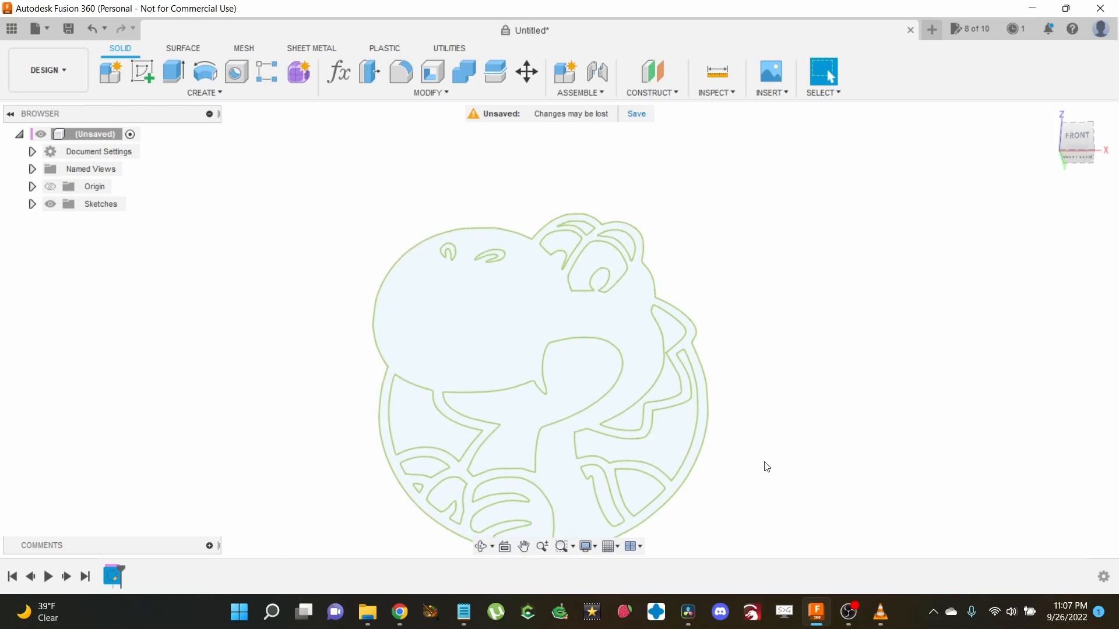
middle_click_drag(764, 464, 763, 410)
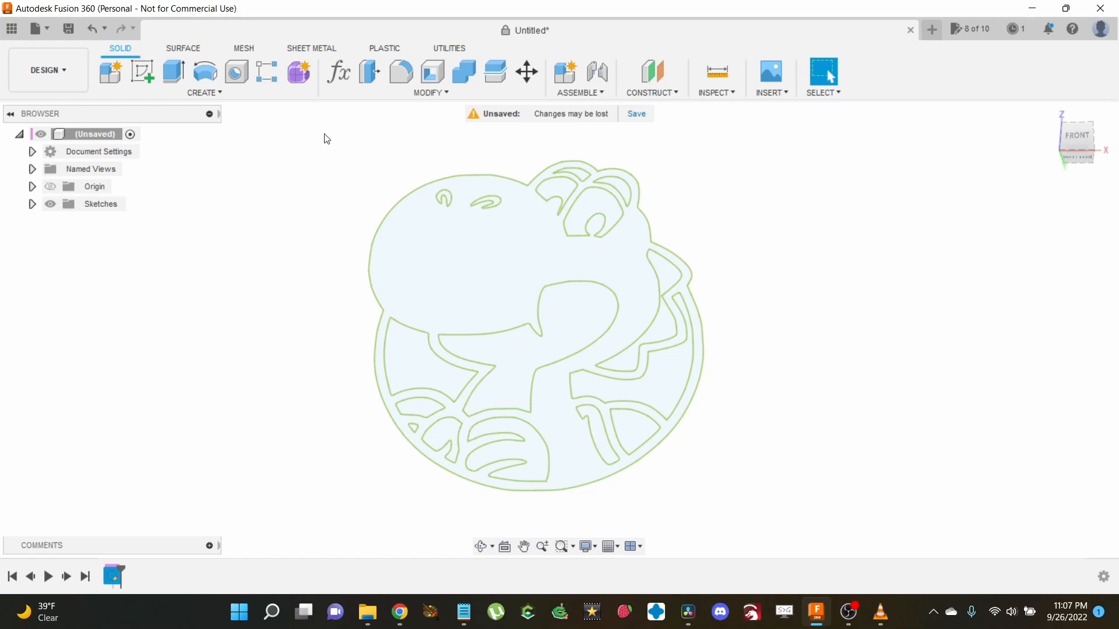
mouse_move(325, 134)
left_mouse_down()
mouse_move(354, 146)
mouse_move(670, 473)
mouse_move(734, 505)
left_mouse_up()
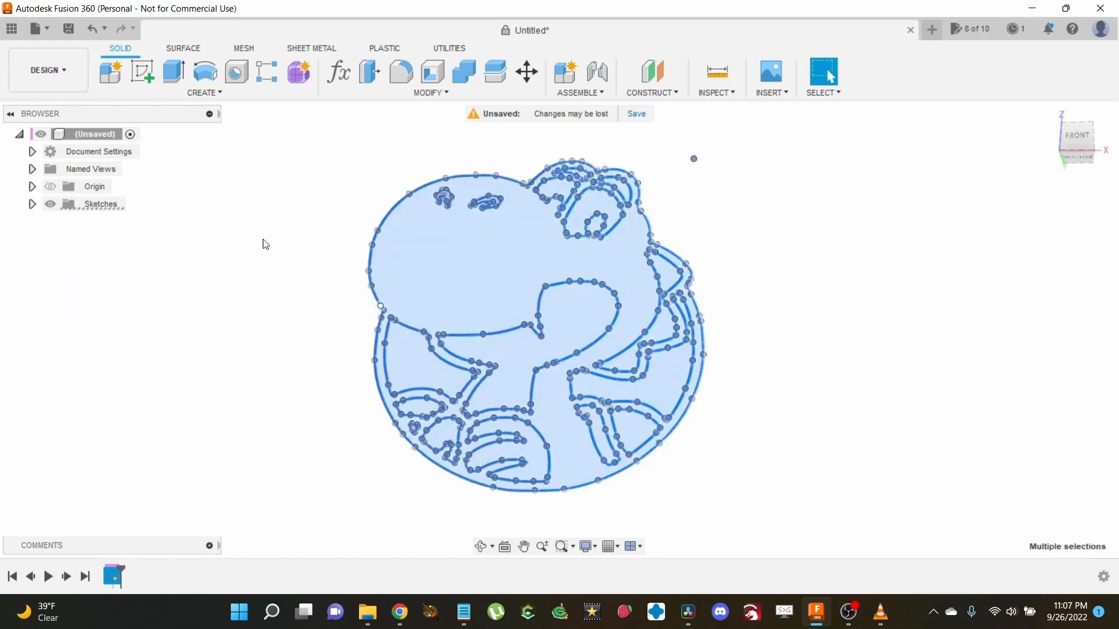
key("e")
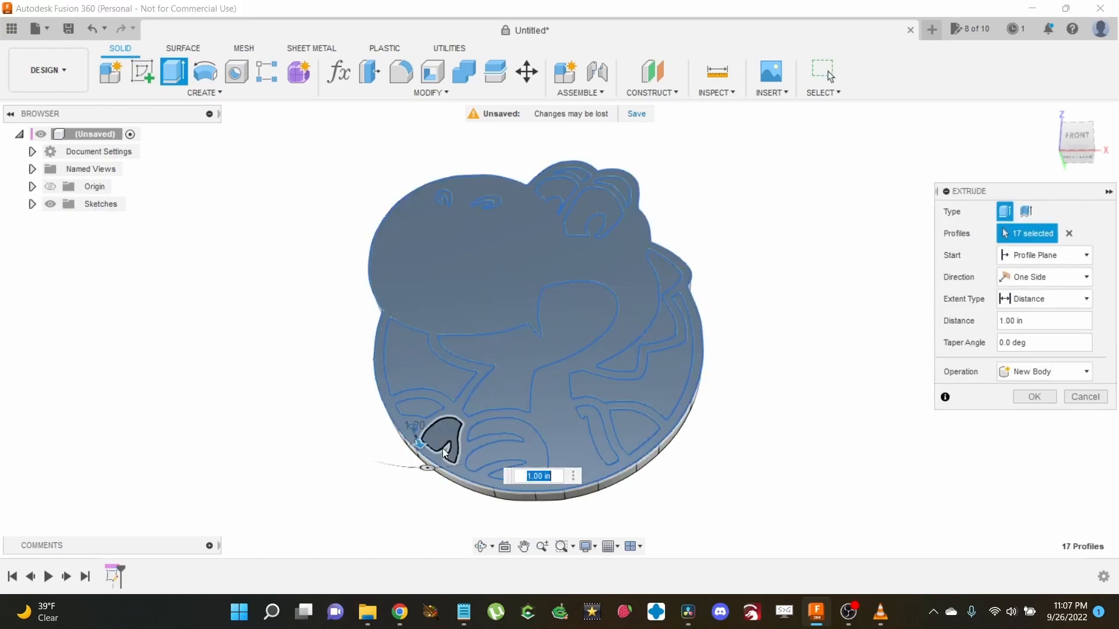
type(".6")
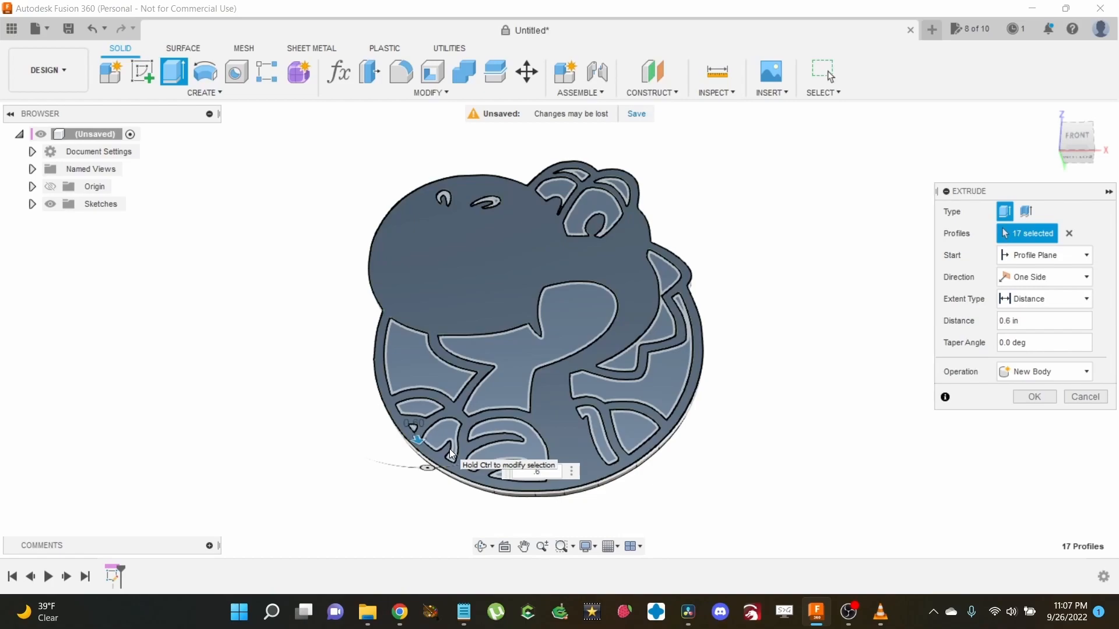
key("Return")
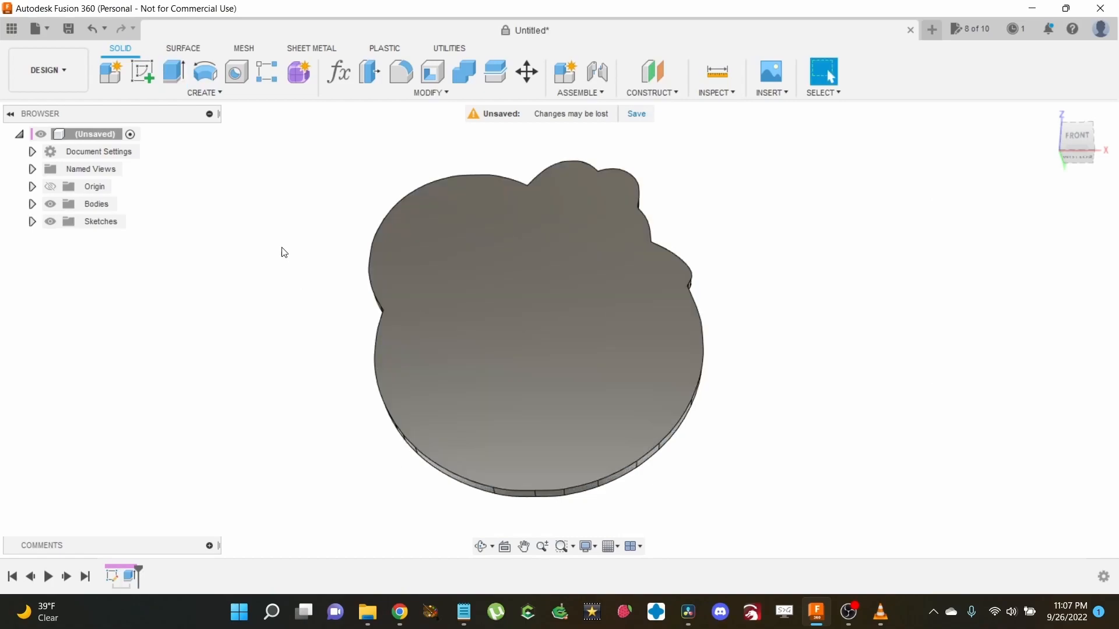
Step: Start a second extrusion with Sketch1 shown, choosing the left shell, hand and chest regions as profiles
left_click(180, 79)
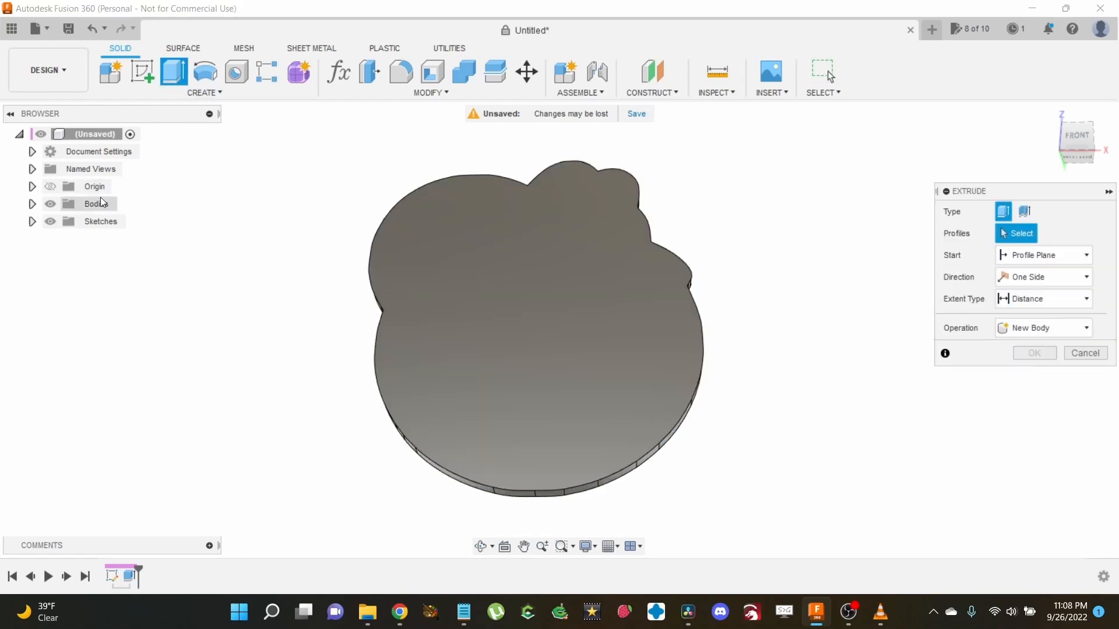
left_click(32, 222)
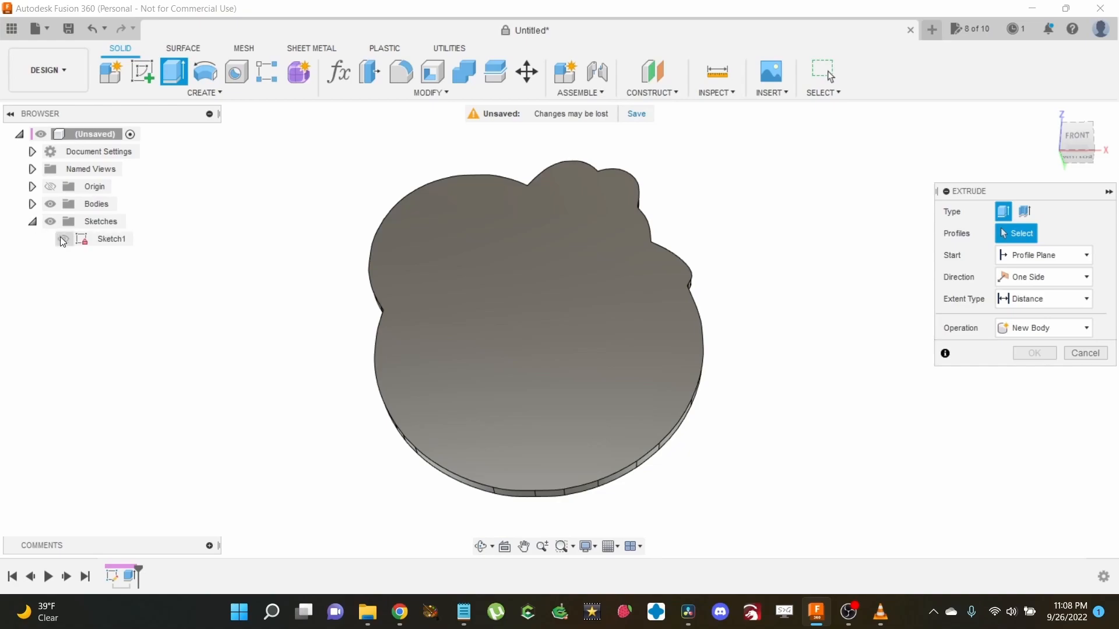
left_click(63, 239)
left_click(415, 368)
scroll(416, 424, "up", 5)
left_click(419, 348)
left_click(406, 415)
left_click(492, 427)
left_click(670, 402)
left_click(708, 260)
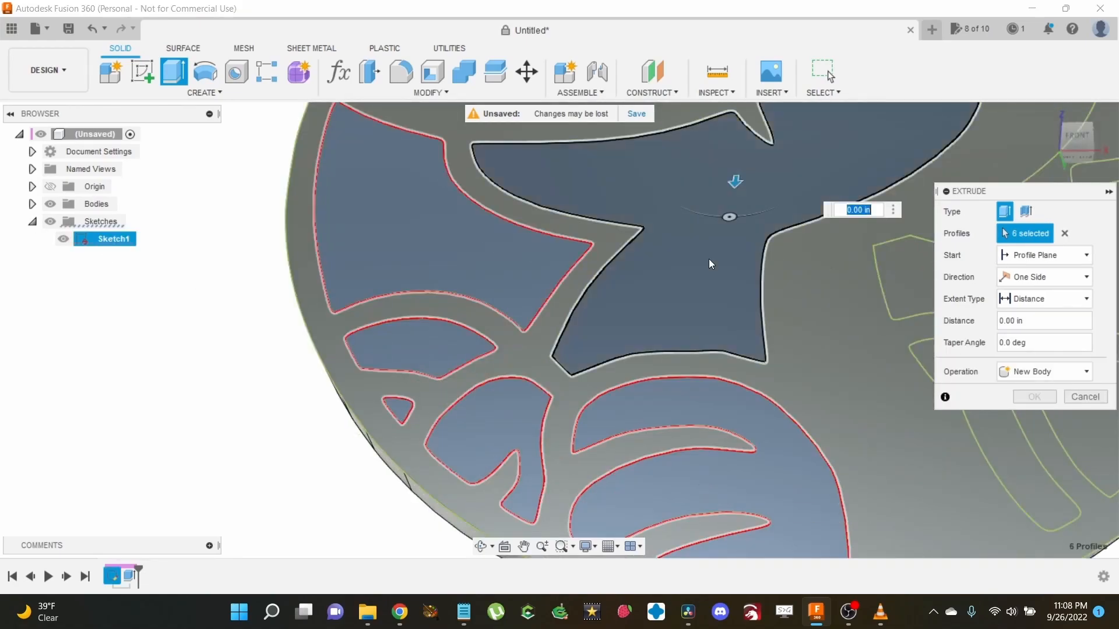
Step: Add the right shell and spike regions, the eye regions and both nostrils to the extrusion profiles
middle_click_drag(862, 350, 303, 378)
left_click(379, 437)
left_click(454, 422)
left_click(548, 341)
left_click(623, 294)
left_click(519, 261)
left_click(466, 302)
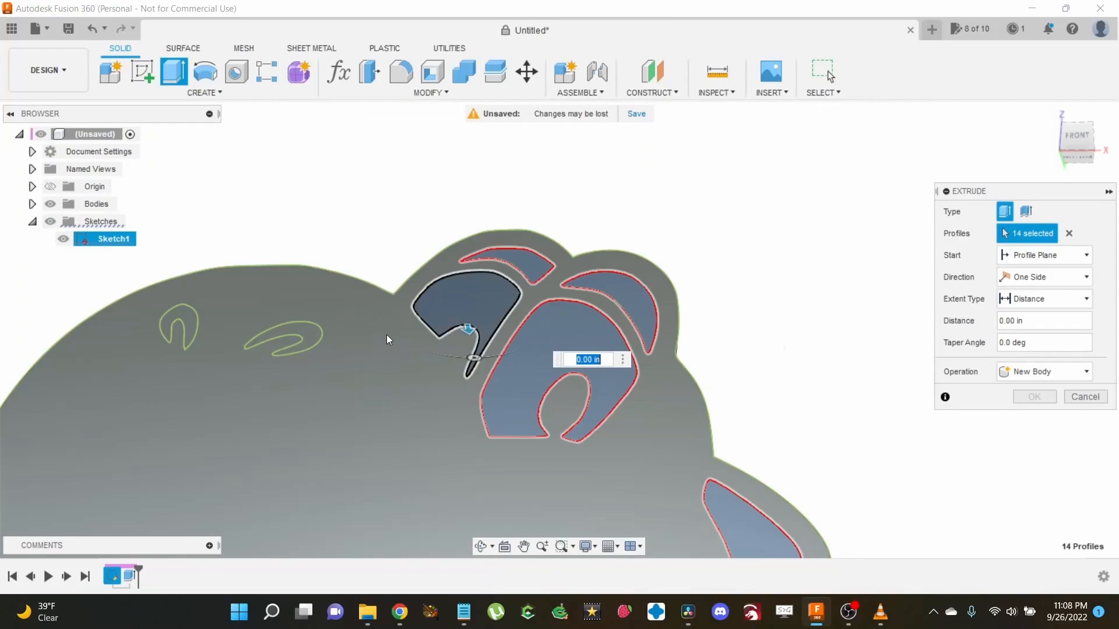
left_click(310, 333)
left_click(187, 333)
Step: Cut the selected regions 0.3 in deep into the body
scroll(187, 333, "down", 5)
middle_click_drag(188, 333, 340, 176)
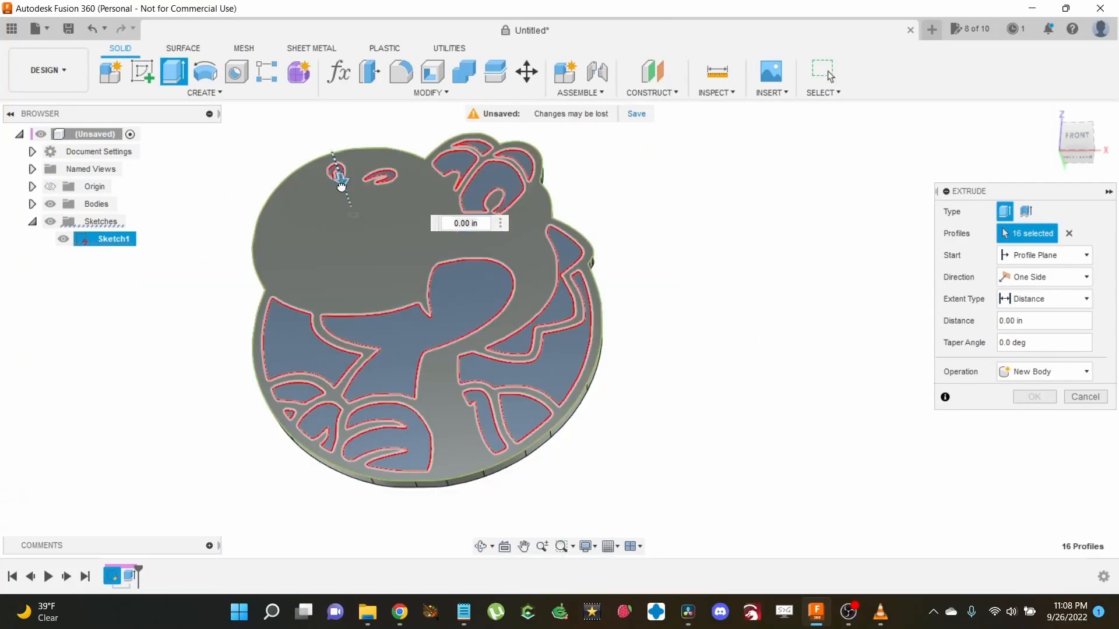
left_click_drag(341, 191, 347, 203)
type(".3")
key("Return")
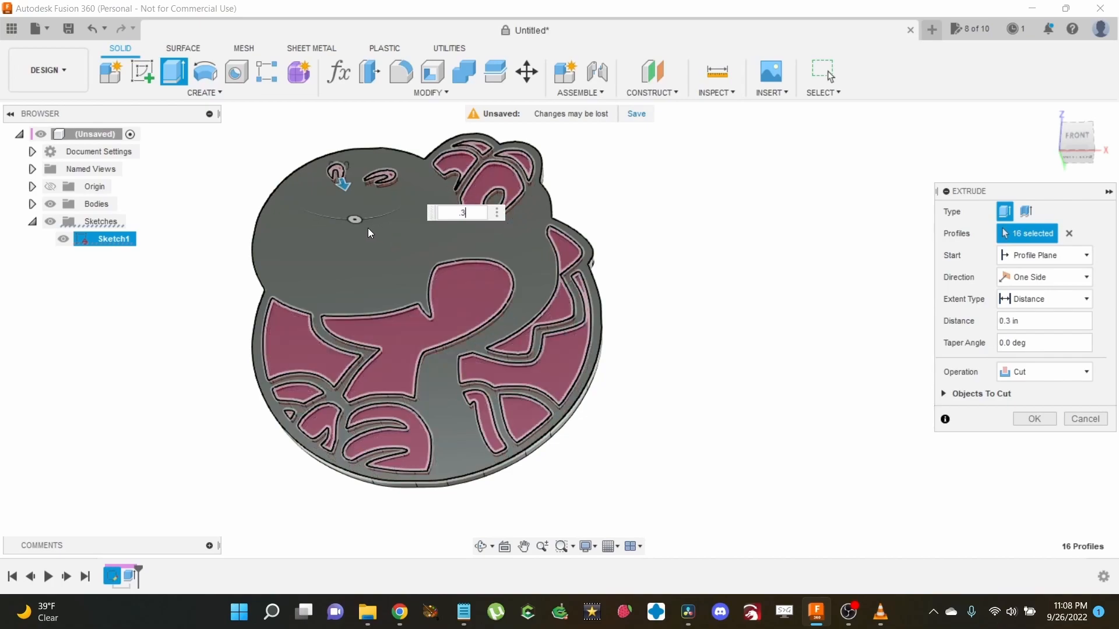
key("Return")
Step: Hide Sketch1 and view the finished body at a slight tilt
scroll(347, 206, "up", 2)
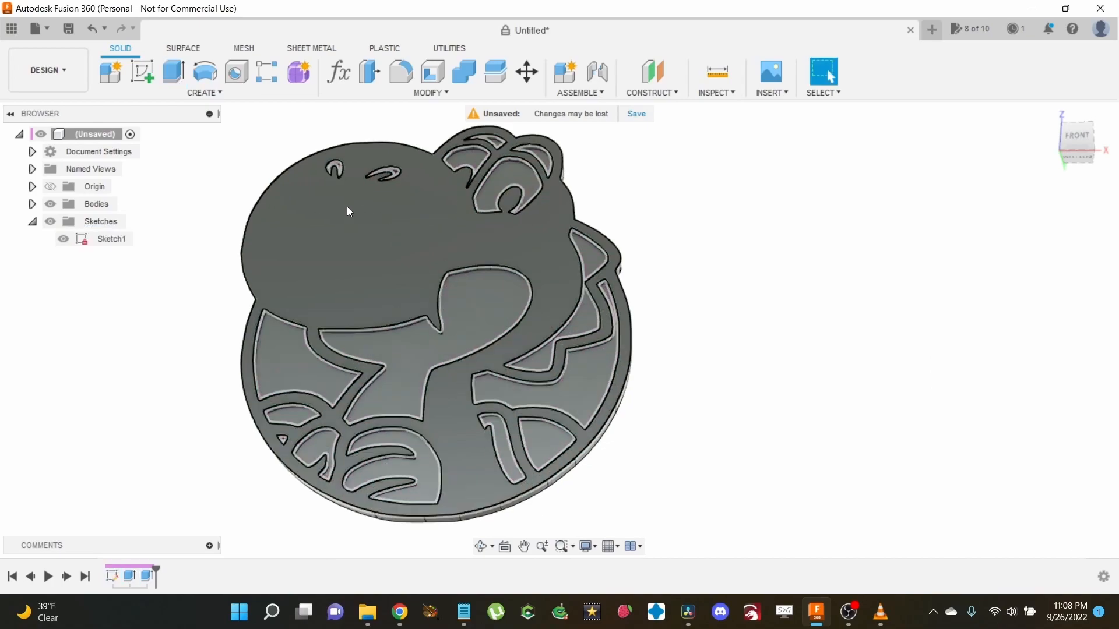
middle_click_drag(193, 379, 317, 394)
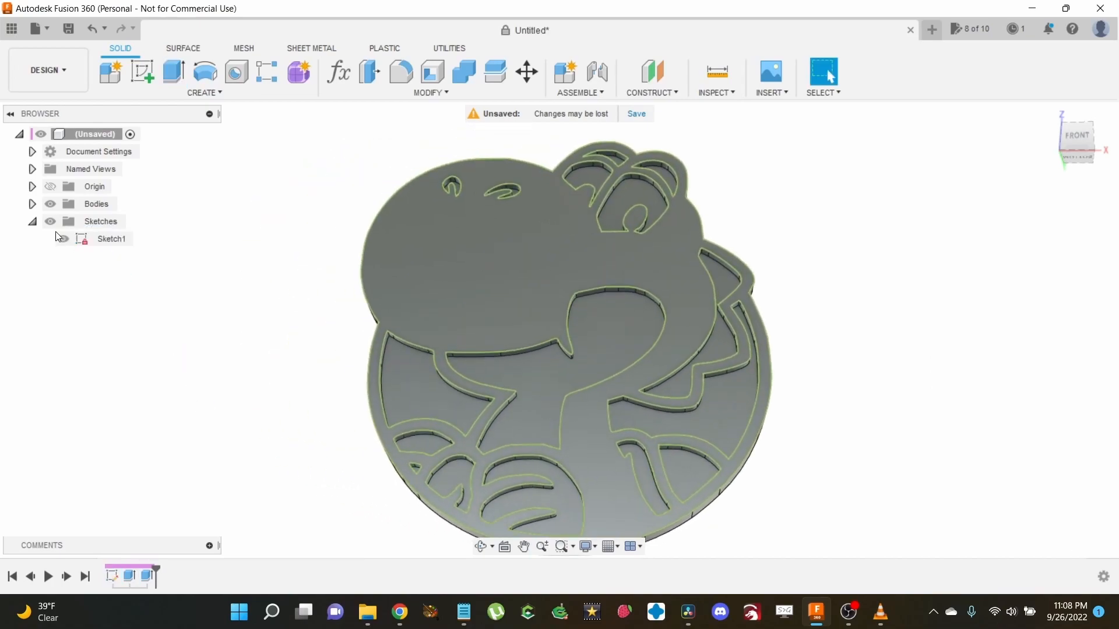
left_click(63, 239)
mouse_move(304, 431)
middle_mouse_down("shift")
mouse_move(289, 389)
mouse_move(308, 460)
mouse_move(299, 416)
mouse_move(257, 415)
mouse_move(302, 425)
middle_mouse_up("shift")
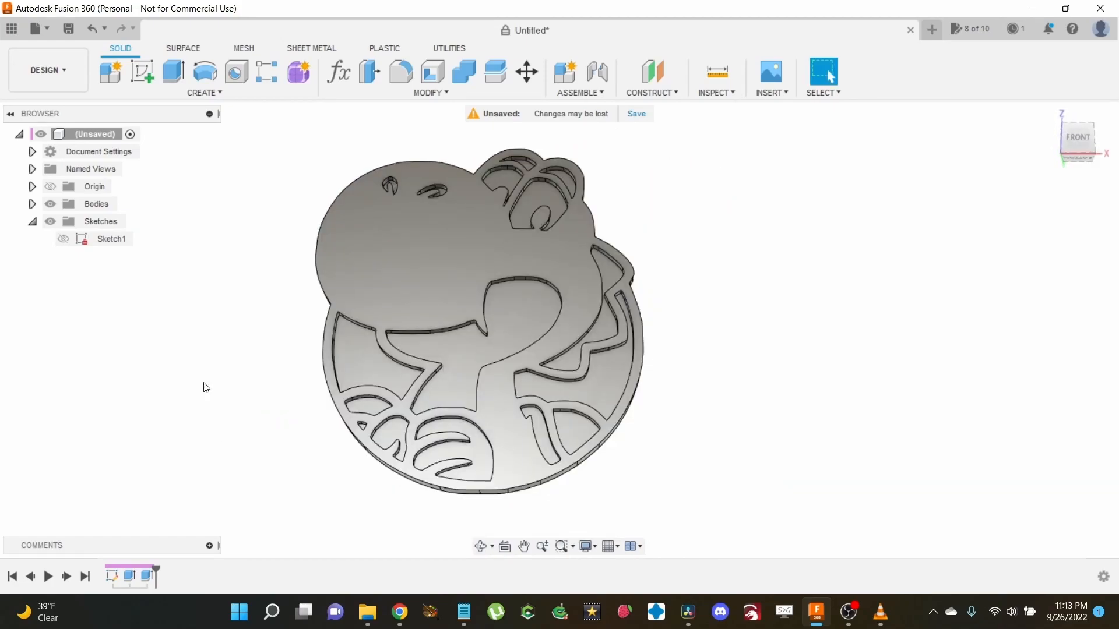
Step: Switch to the Manufacture workspace and change its active units to Inch
left_click(59, 74)
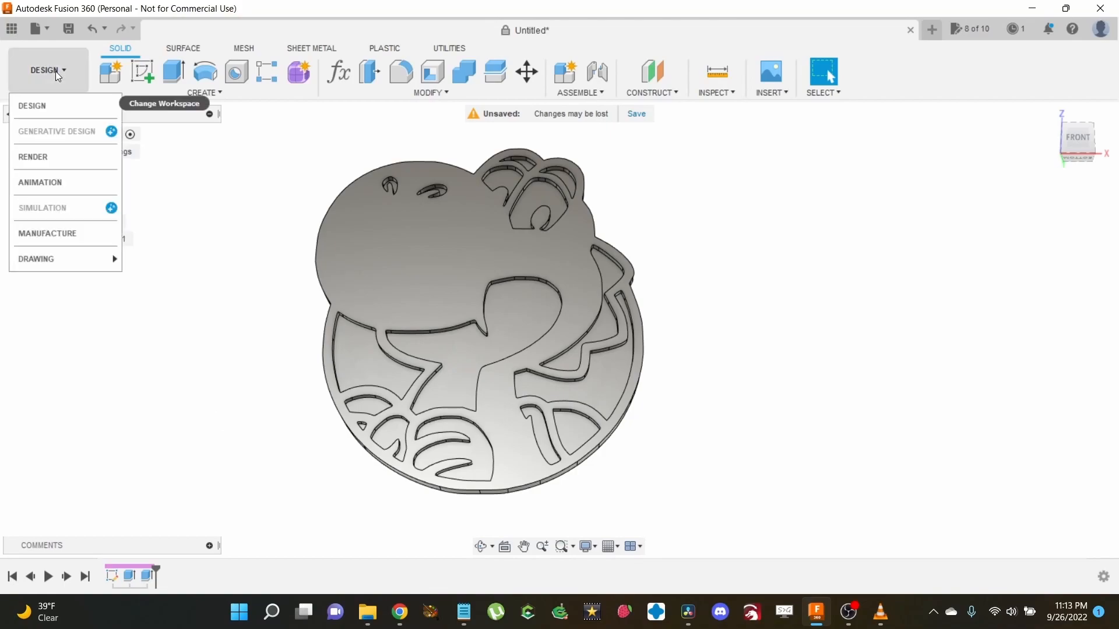
left_click(47, 234)
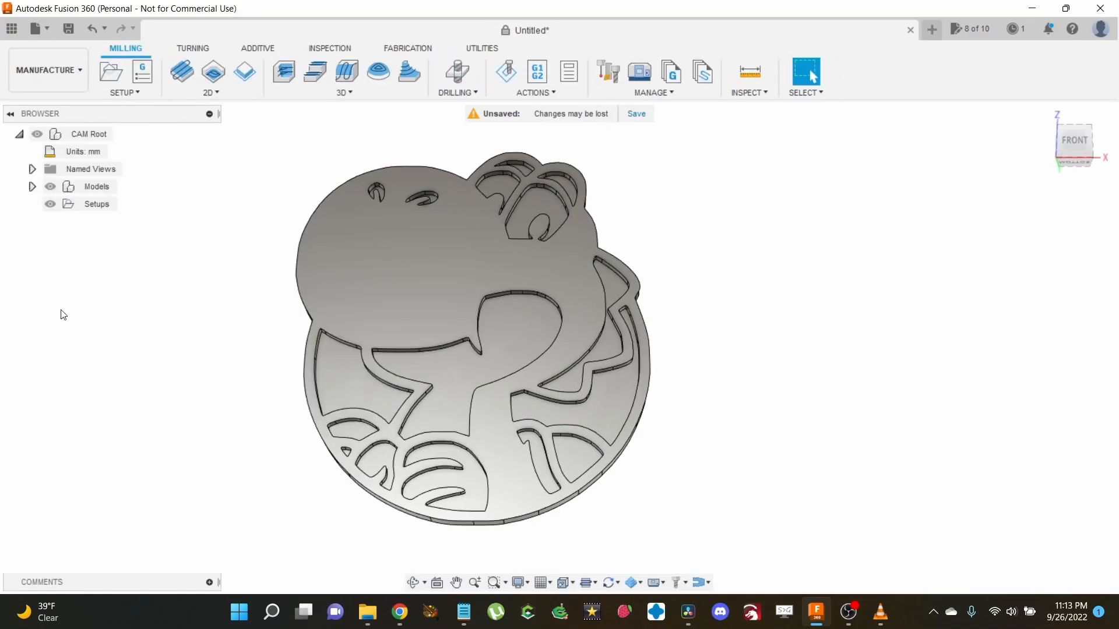
left_click(94, 155)
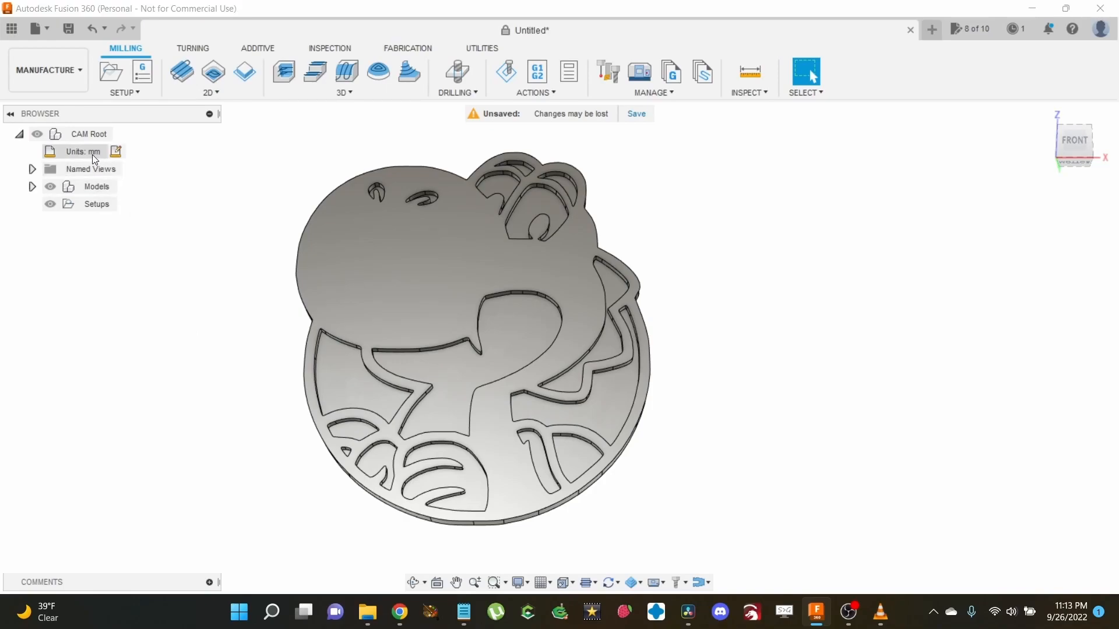
left_click(115, 151)
left_click(1025, 217)
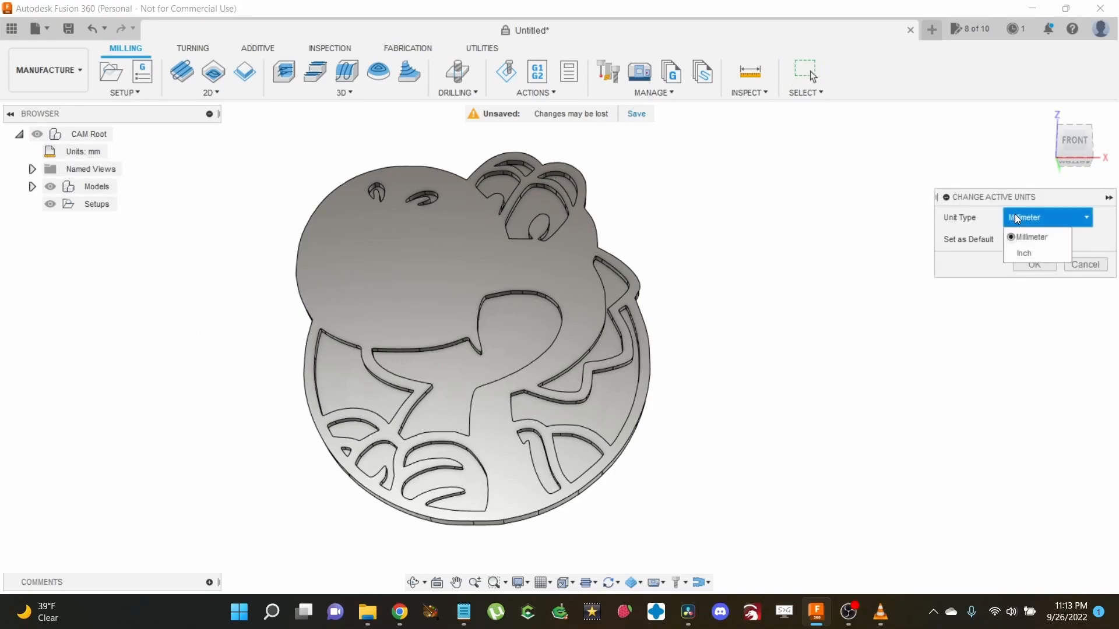
left_click(1020, 246)
left_click(1026, 266)
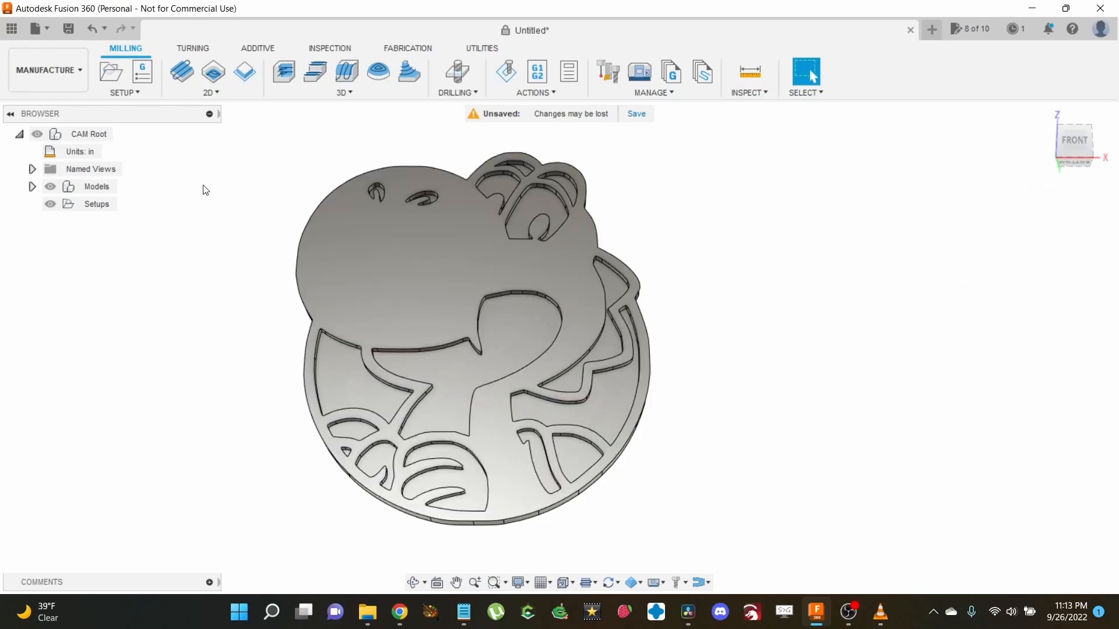
Step: Create a new milling setup and replace its model selection with the whole unsaved component instead of the single body
left_click(141, 93)
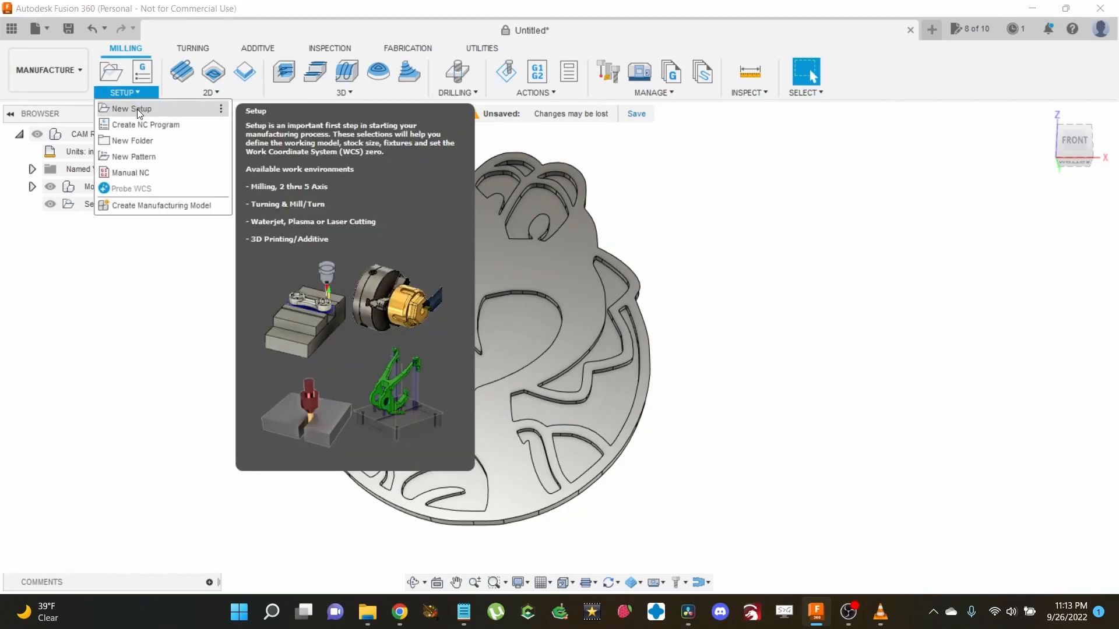
left_click(138, 110)
left_click_drag(1012, 198, 806, 136)
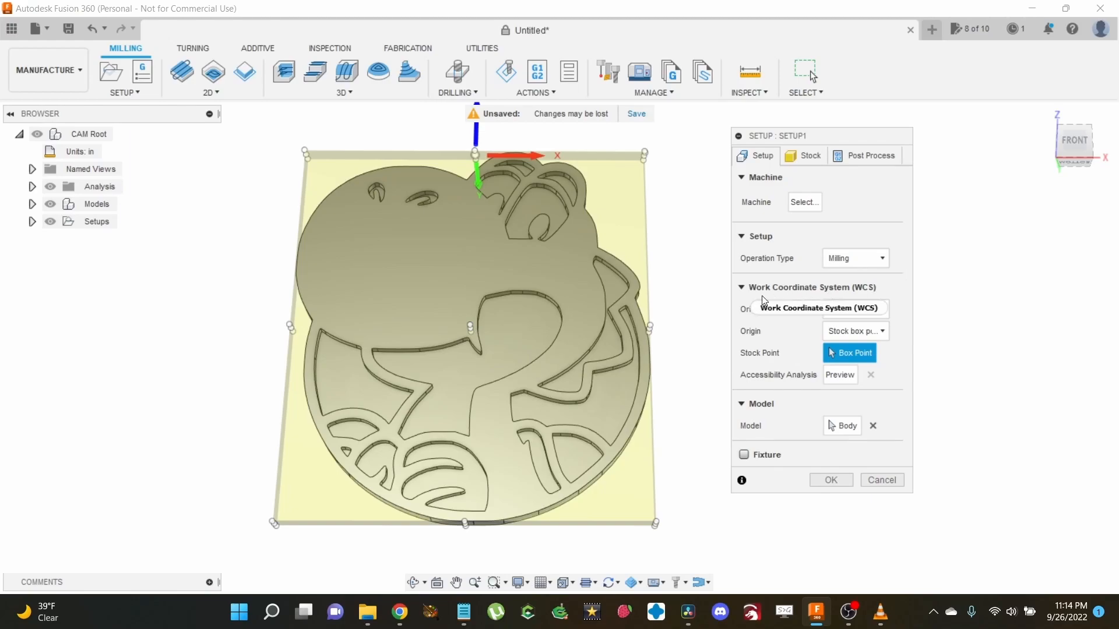
mouse_move(759, 297)
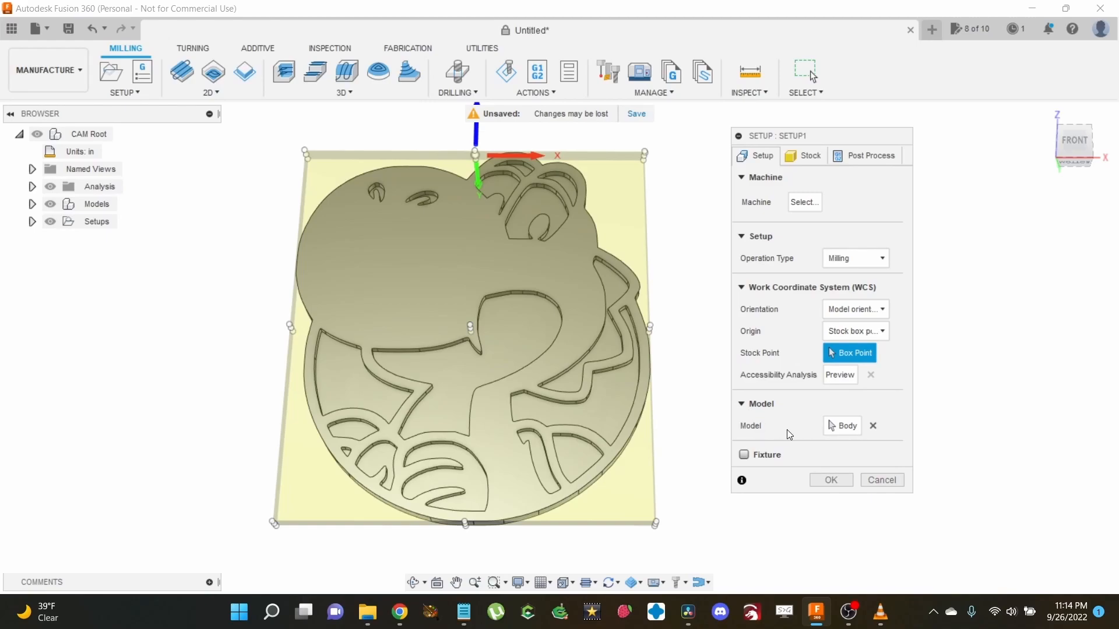
left_click(835, 430)
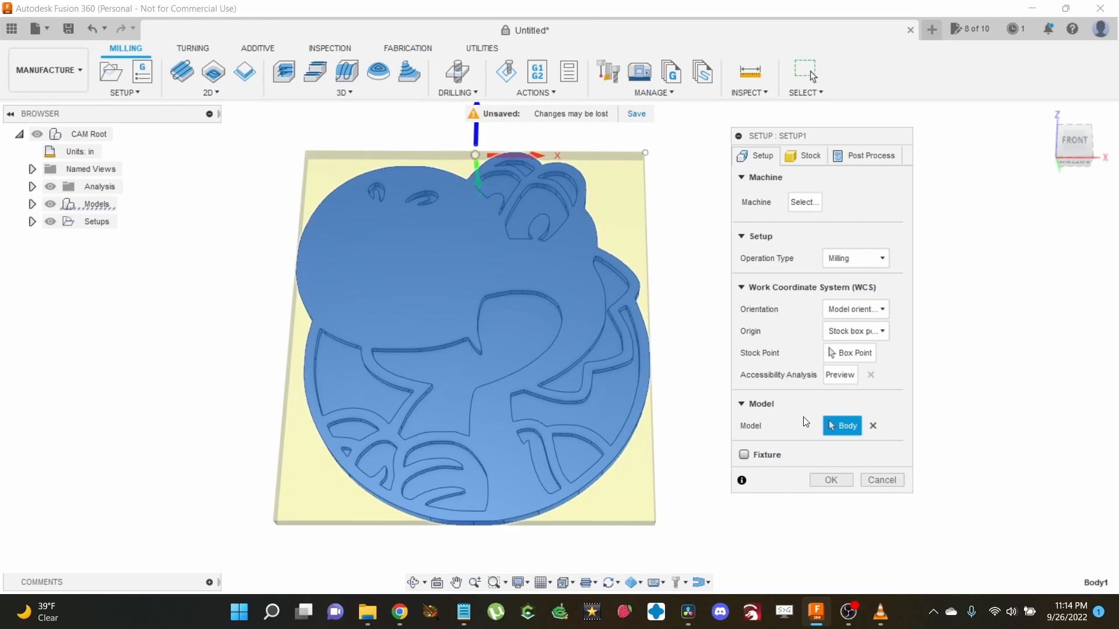
left_click(872, 427)
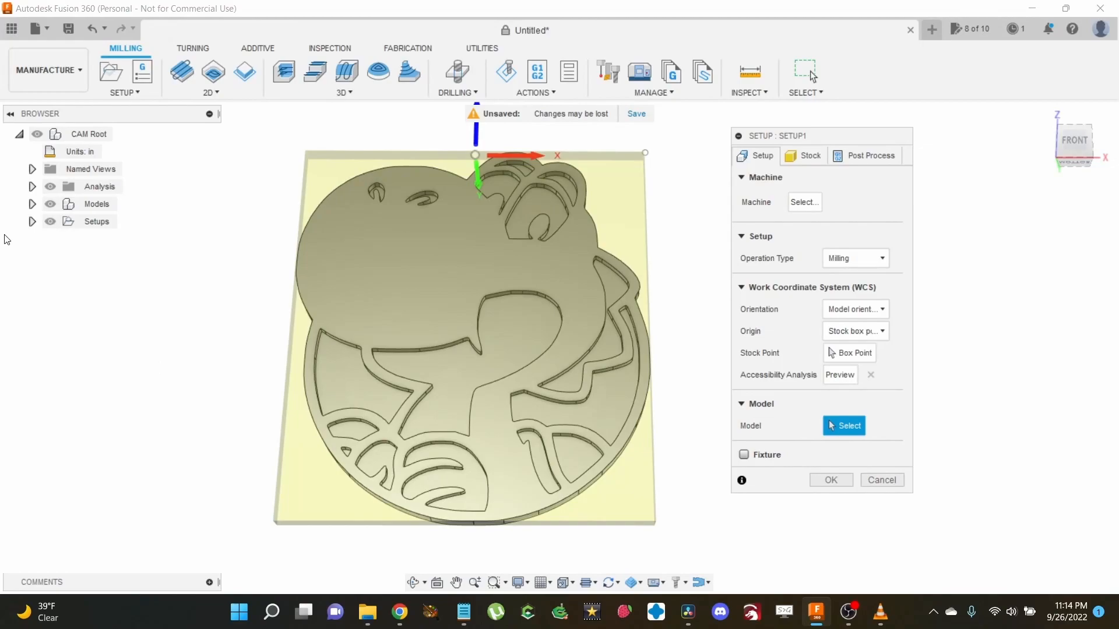
left_click(32, 204)
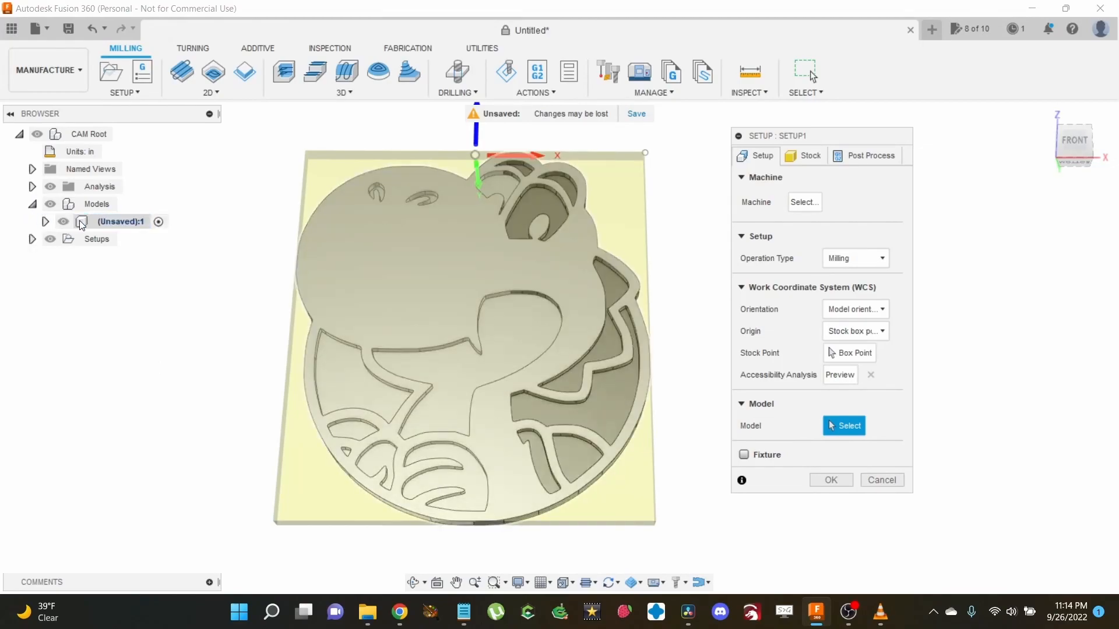
left_click(80, 223)
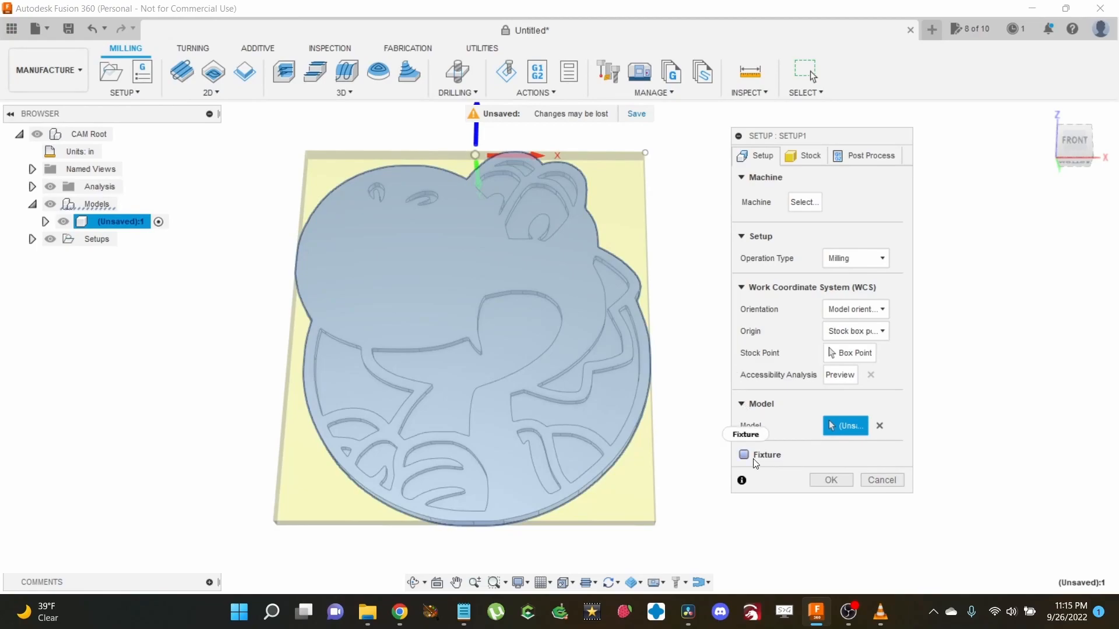
mouse_move(756, 463)
Step: Set the work coordinate system orientation to Select Z axis/plane & X axis
left_click(886, 309)
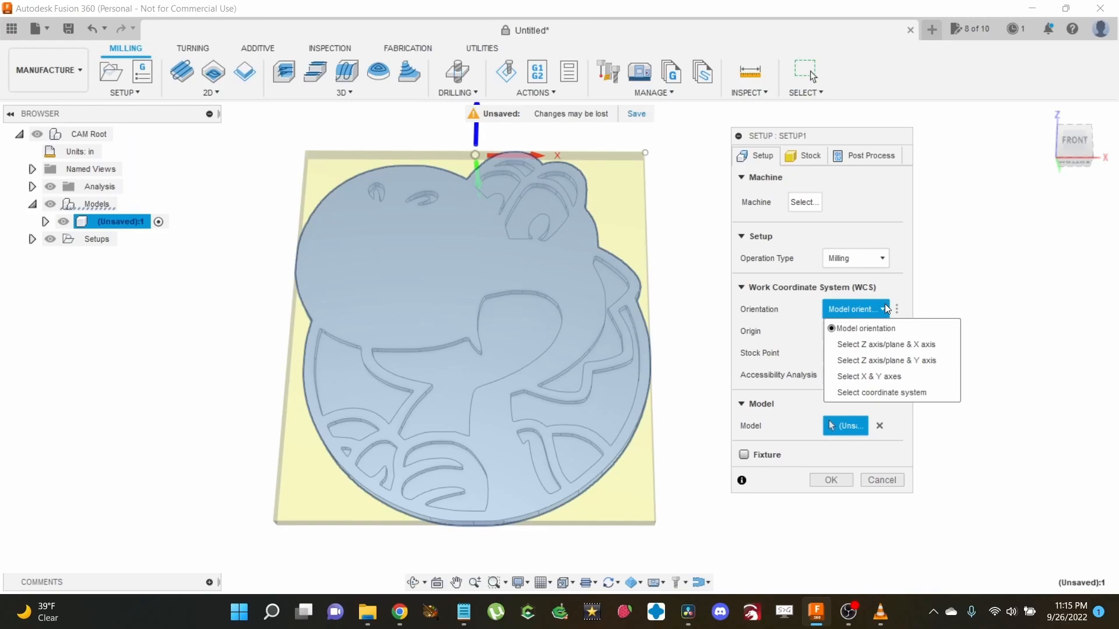
left_click(885, 306)
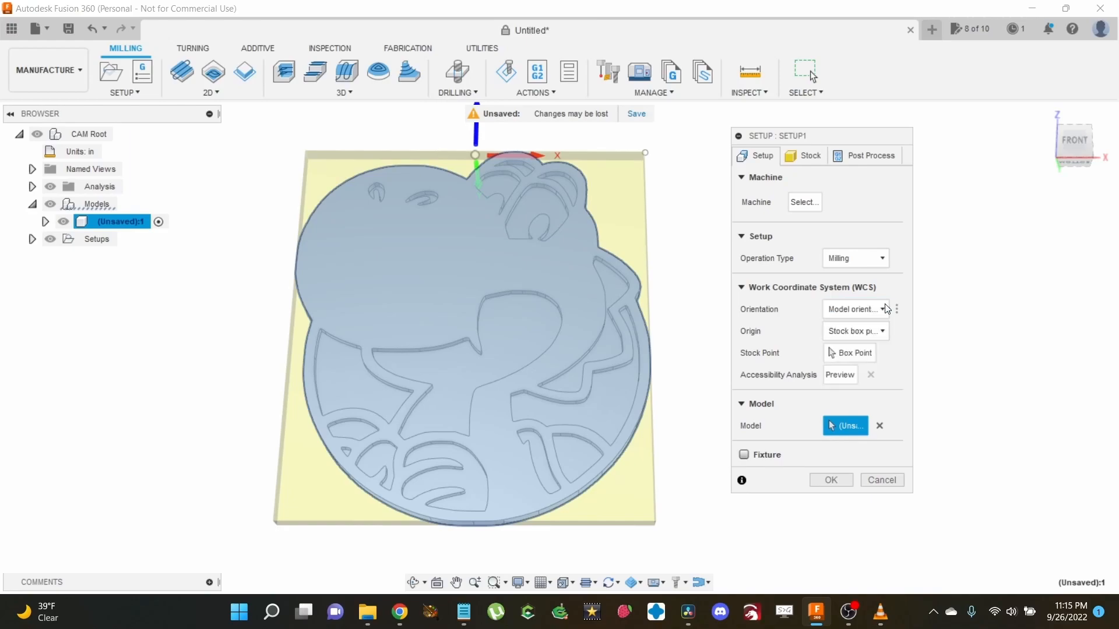
scroll(429, 148, "up", 4)
middle_click_drag(441, 188, 453, 381)
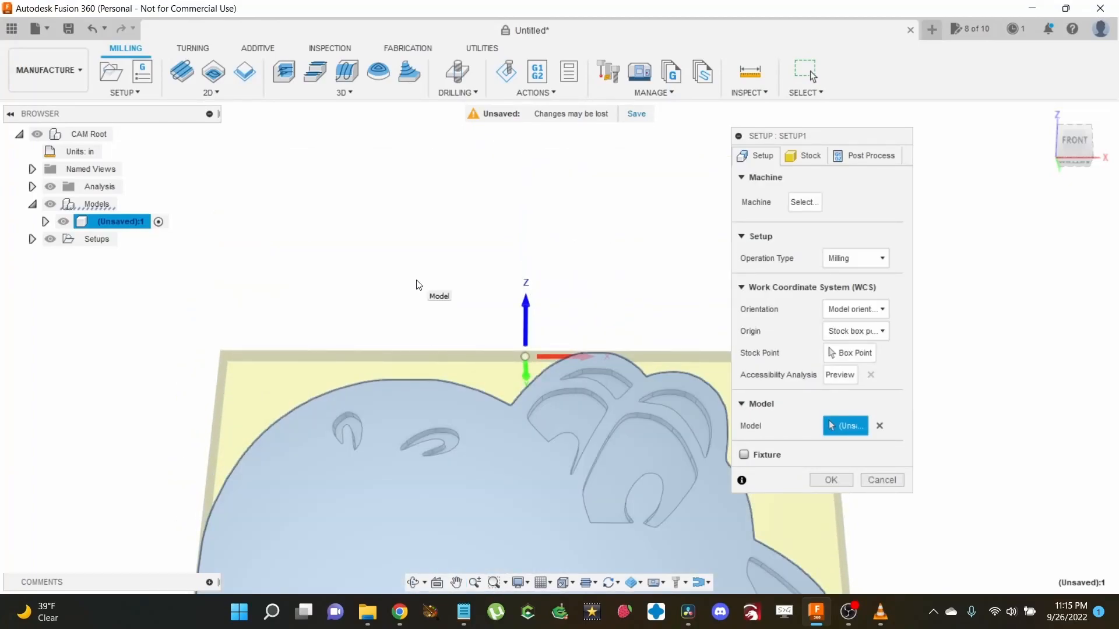
mouse_move(1074, 148)
left_mouse_down()
mouse_move(1070, 226)
mouse_move(1071, 139)
left_mouse_up()
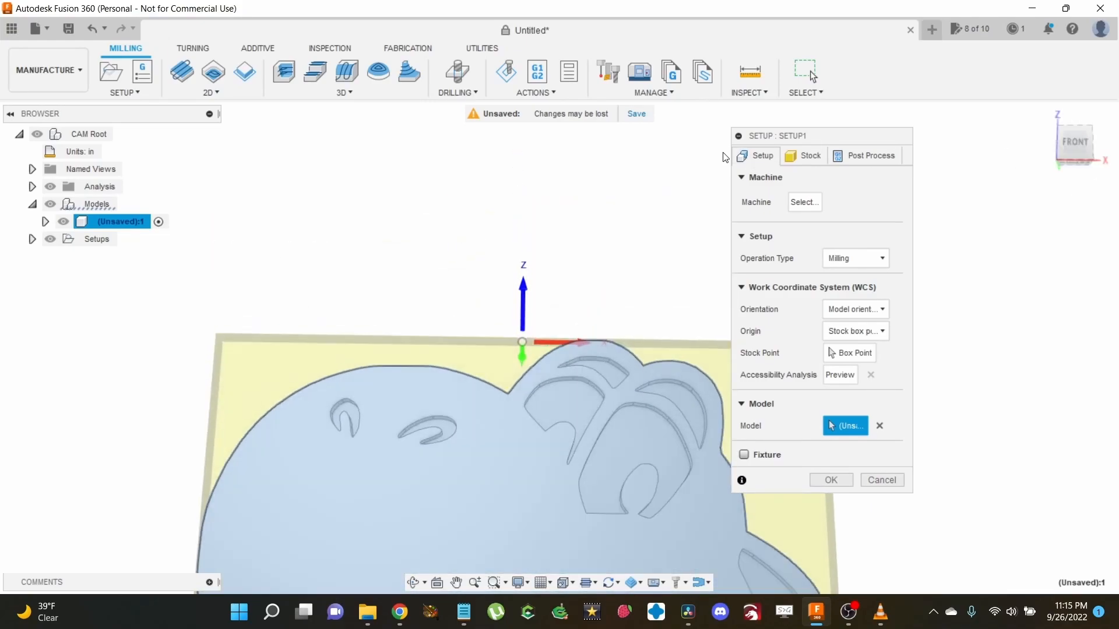
left_click(842, 307)
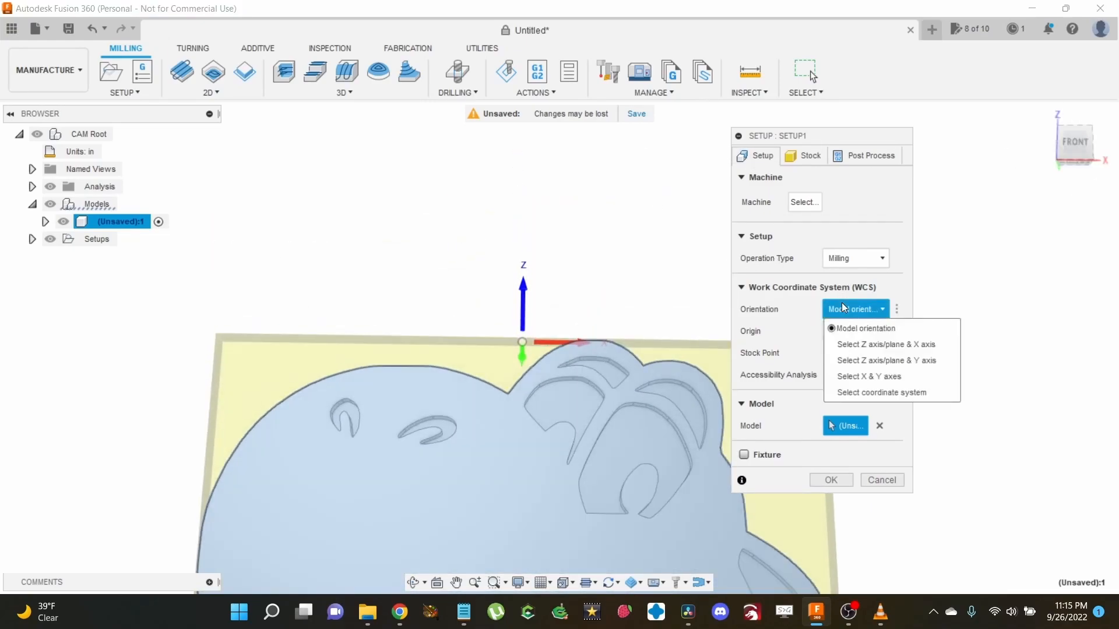
left_click(845, 343)
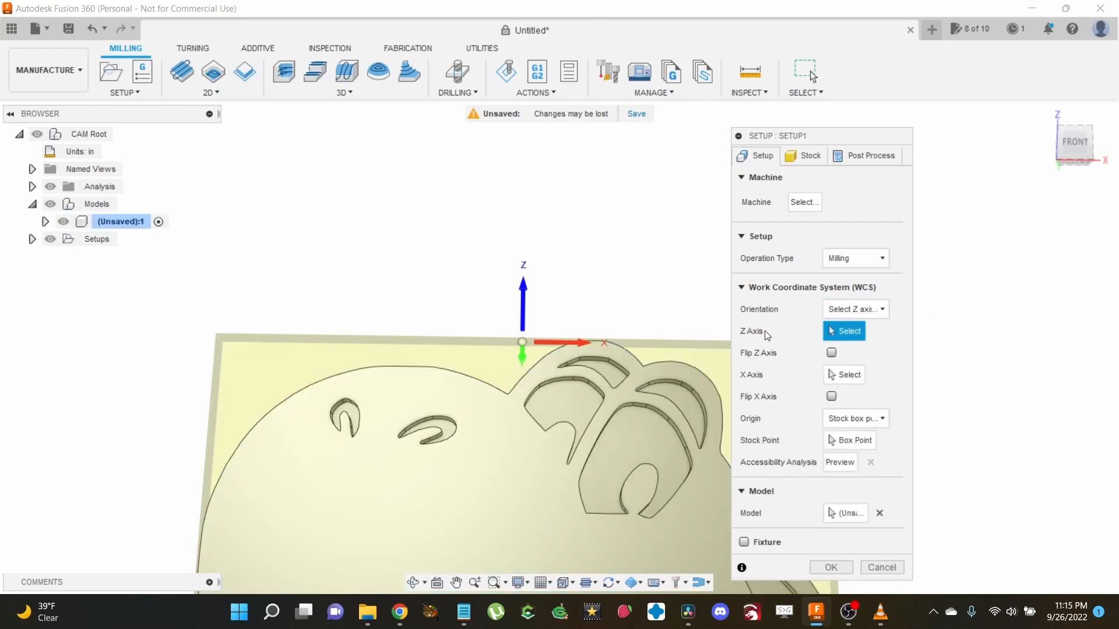
Step: Try the plaque's top face as the Z axis reference and clear that selection
scroll(410, 195, "down", 3)
middle_click_drag(285, 498, 290, 392)
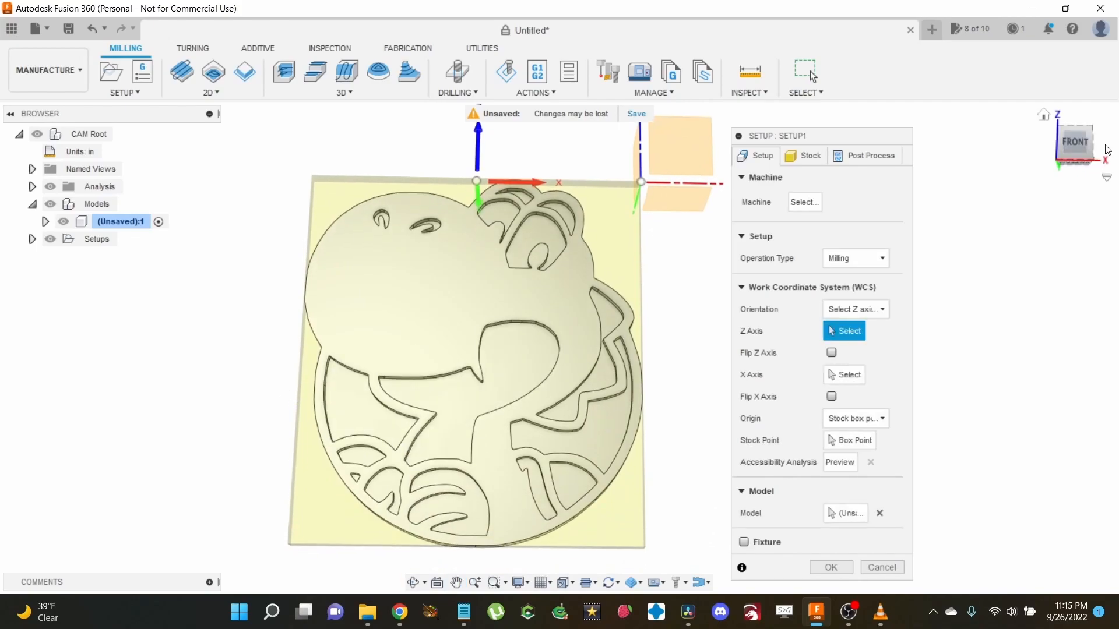
left_click(1075, 125)
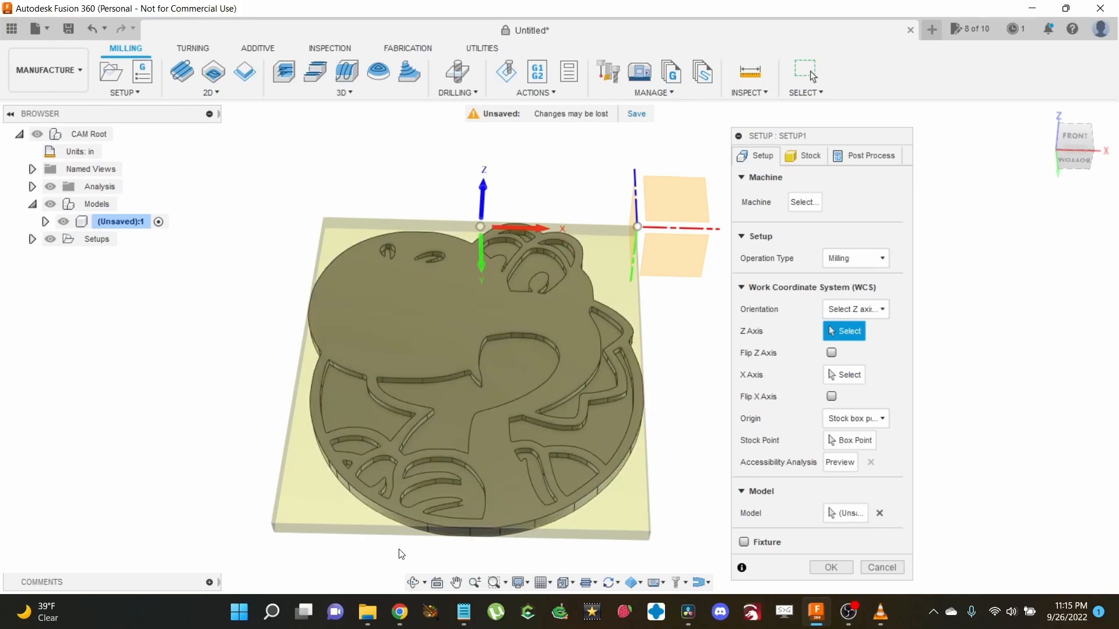
scroll(393, 548, "up", 5)
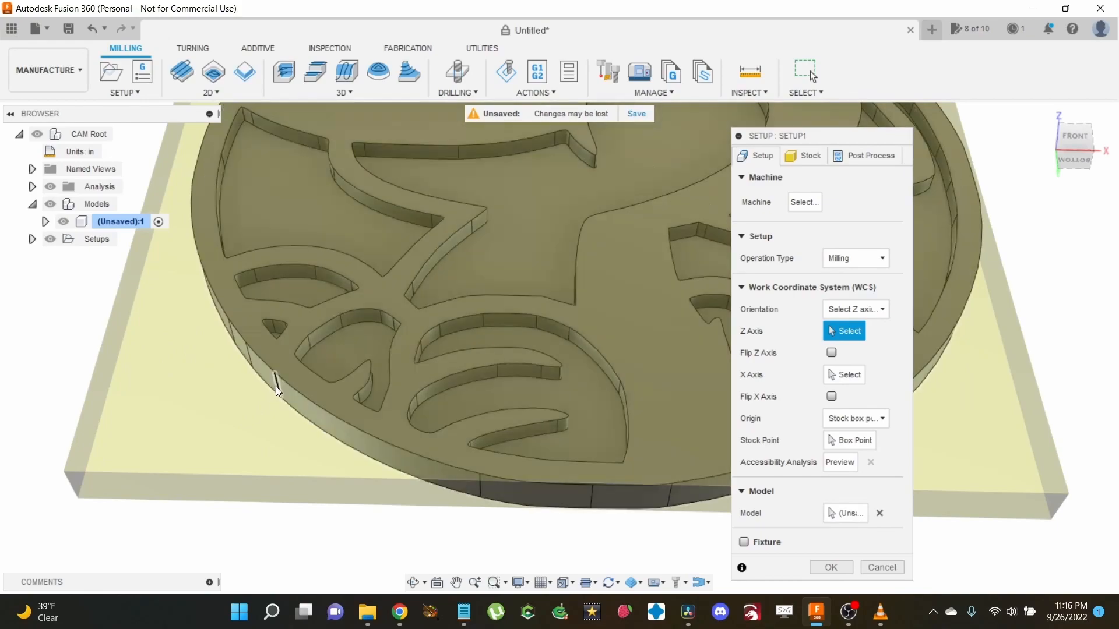
scroll(275, 386, "down", 5)
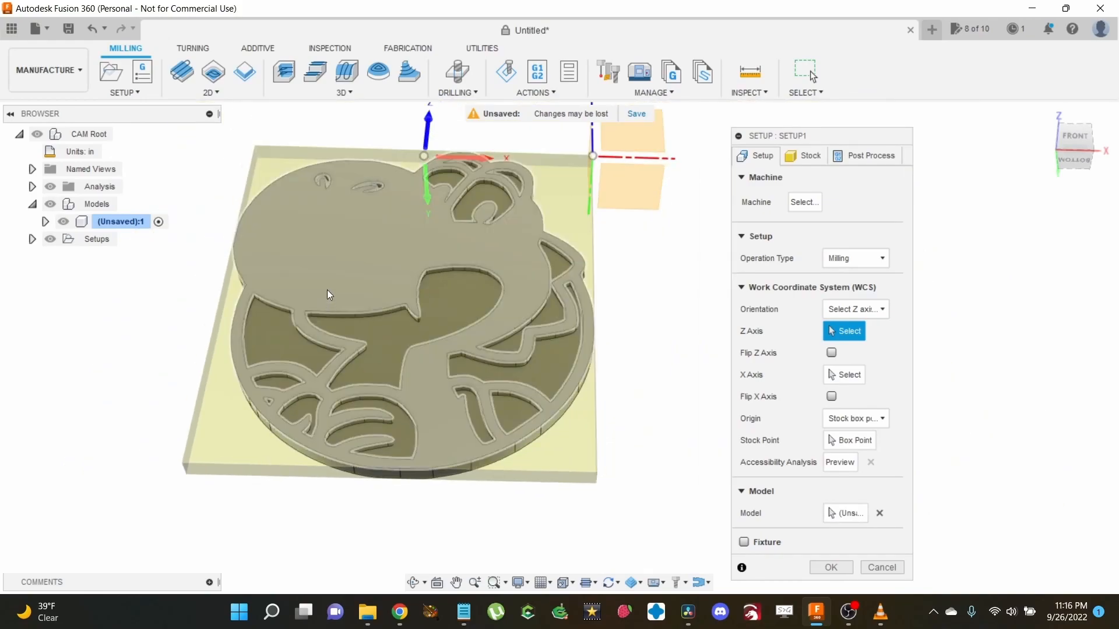
left_click(336, 245)
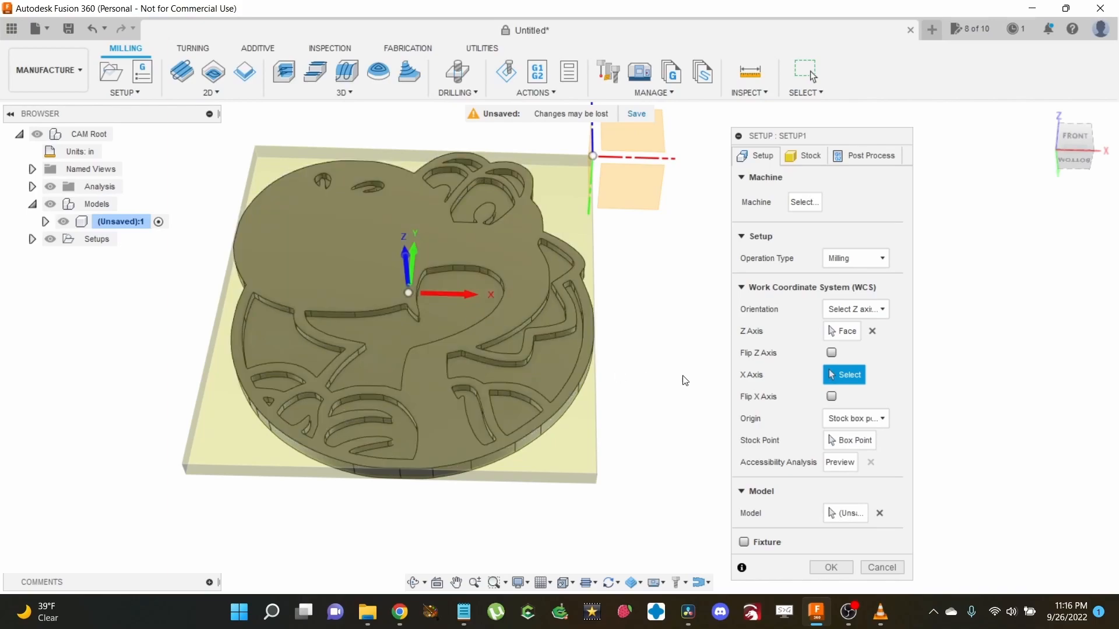
left_click(872, 331)
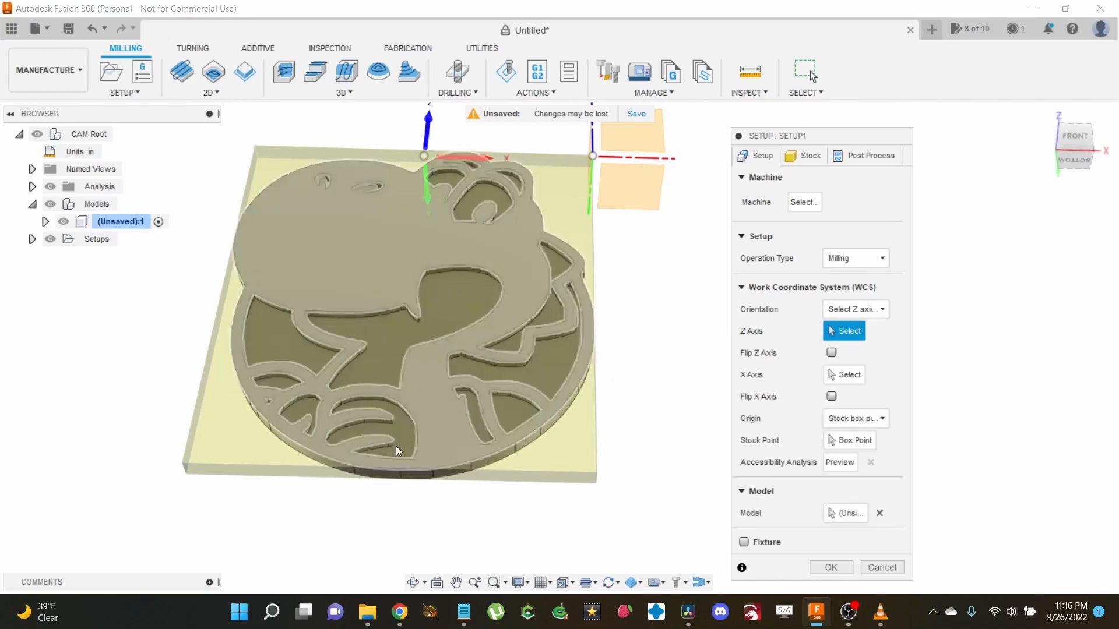
Step: Define the Z axis from a vertical edge on the plaque's rim, flip it, and use the origin's X axis as the X axis
scroll(221, 477, "up", 3)
scroll(220, 478, "up", 2)
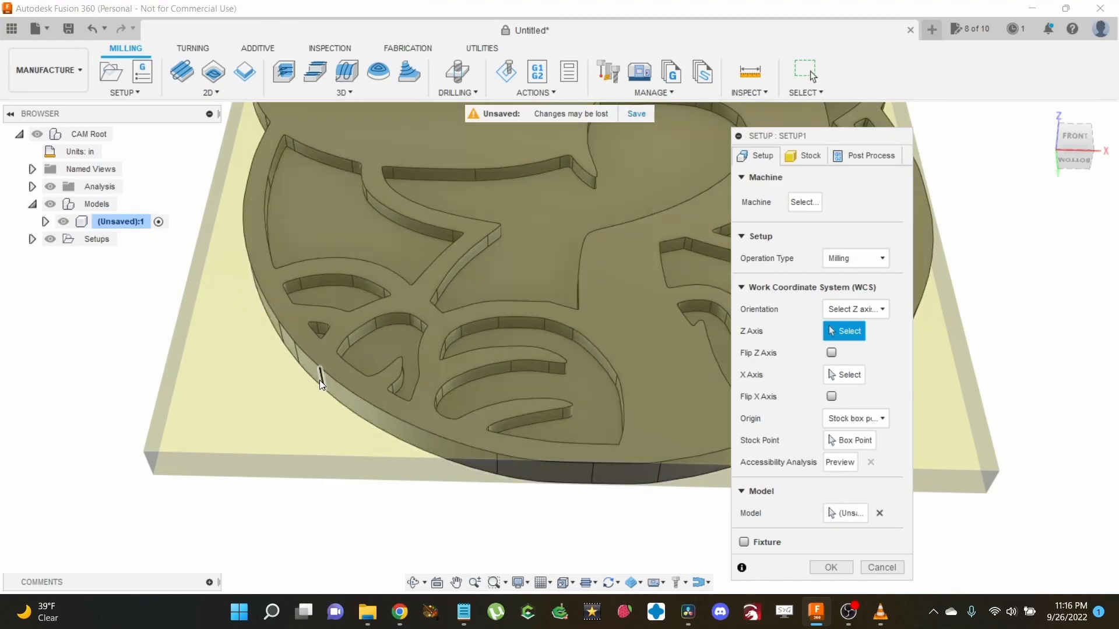
left_click(319, 380)
scroll(291, 408, "down", 3)
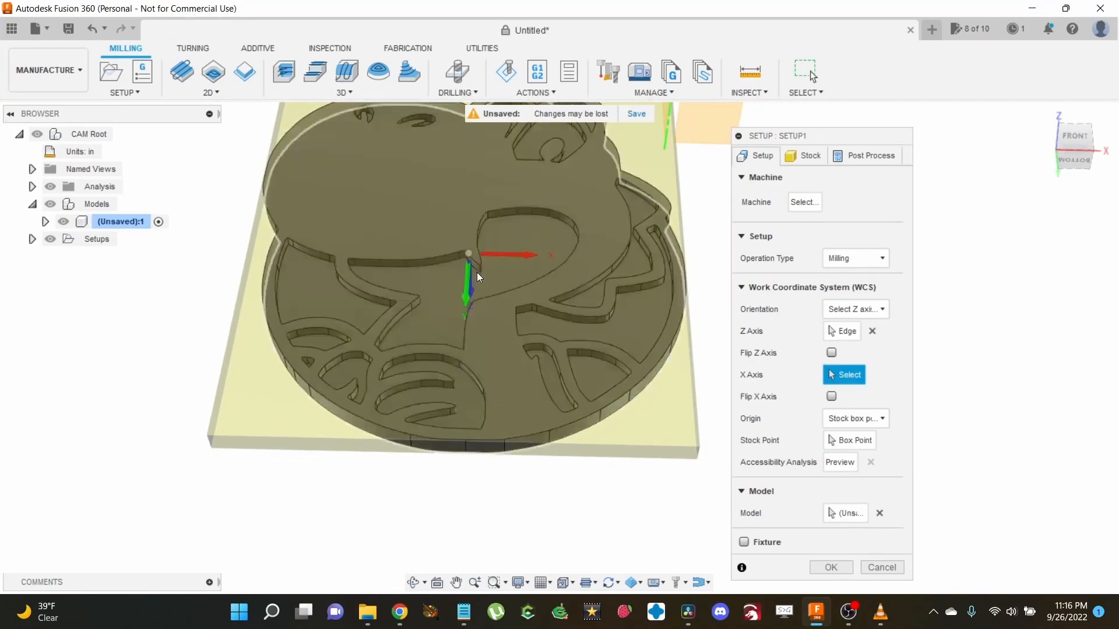
left_click(832, 353)
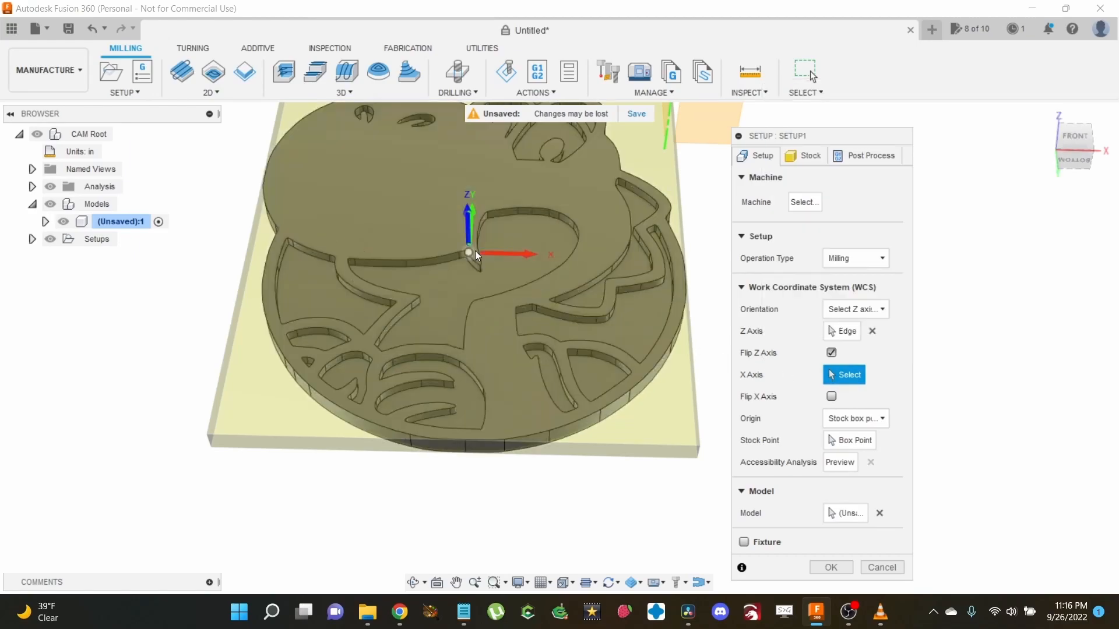
scroll(475, 344, "down", 3)
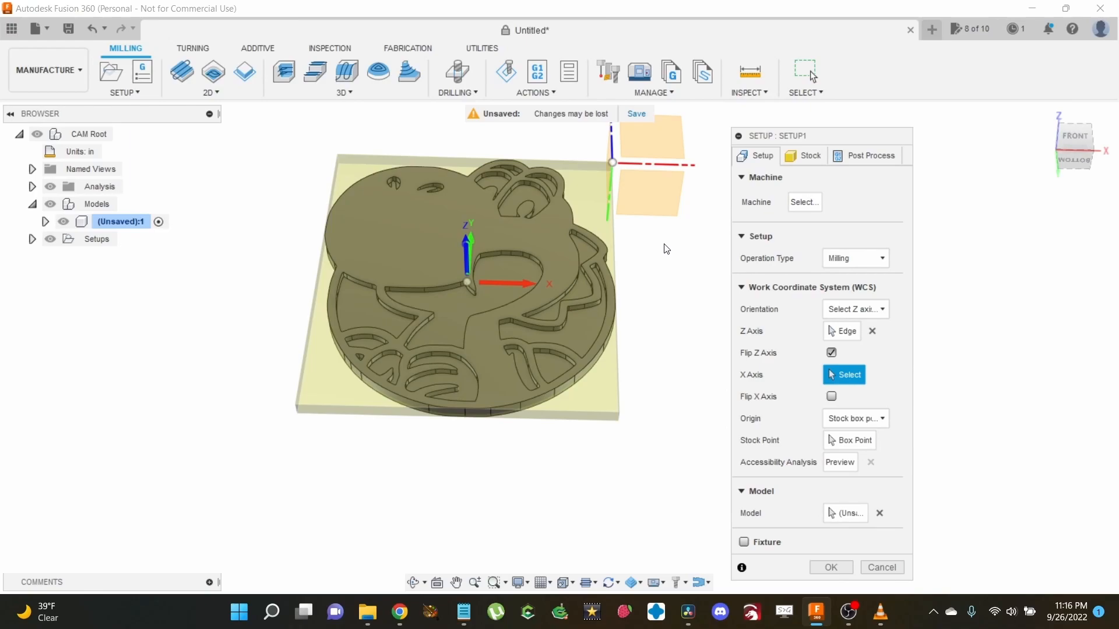
left_click(655, 164)
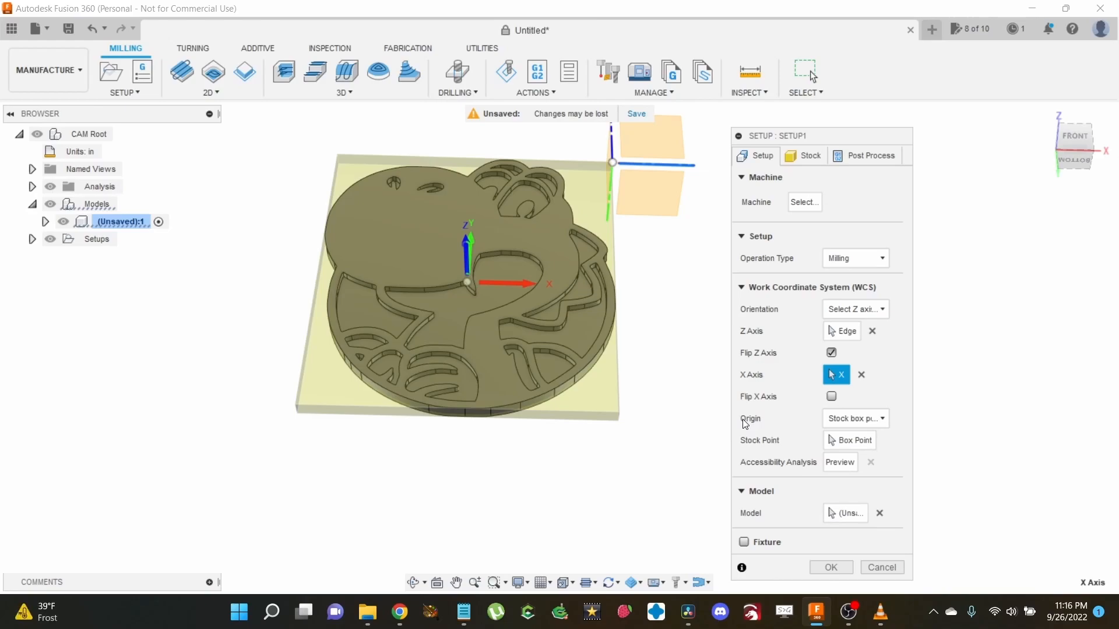
Step: Define the stock as a relative size box with stock added to sides and top-bottom
left_click(791, 159)
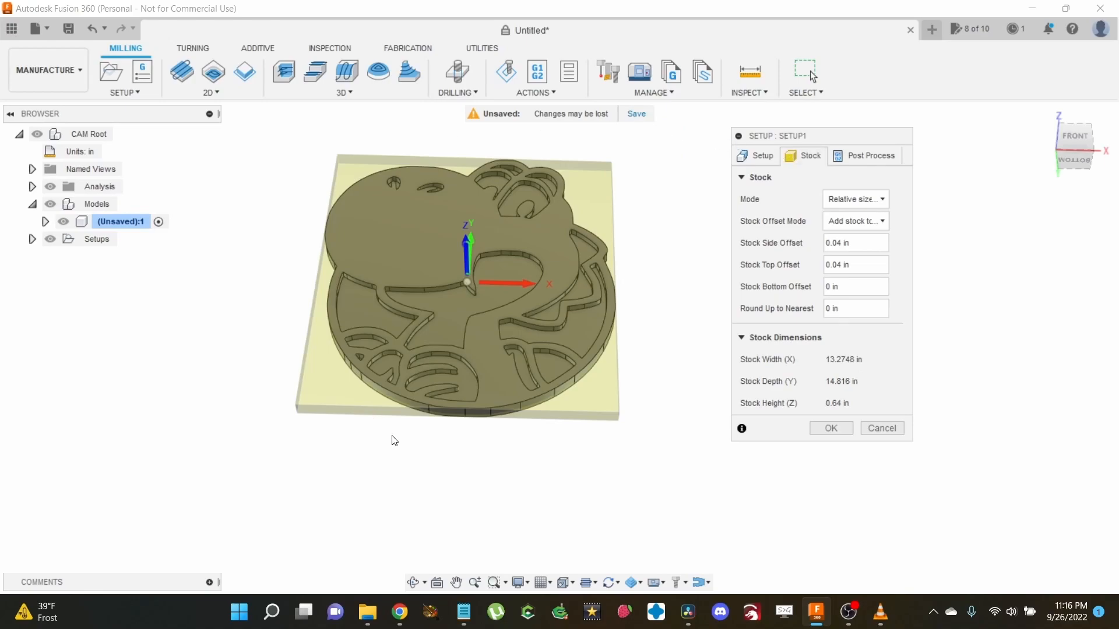
scroll(401, 393, "up", 3)
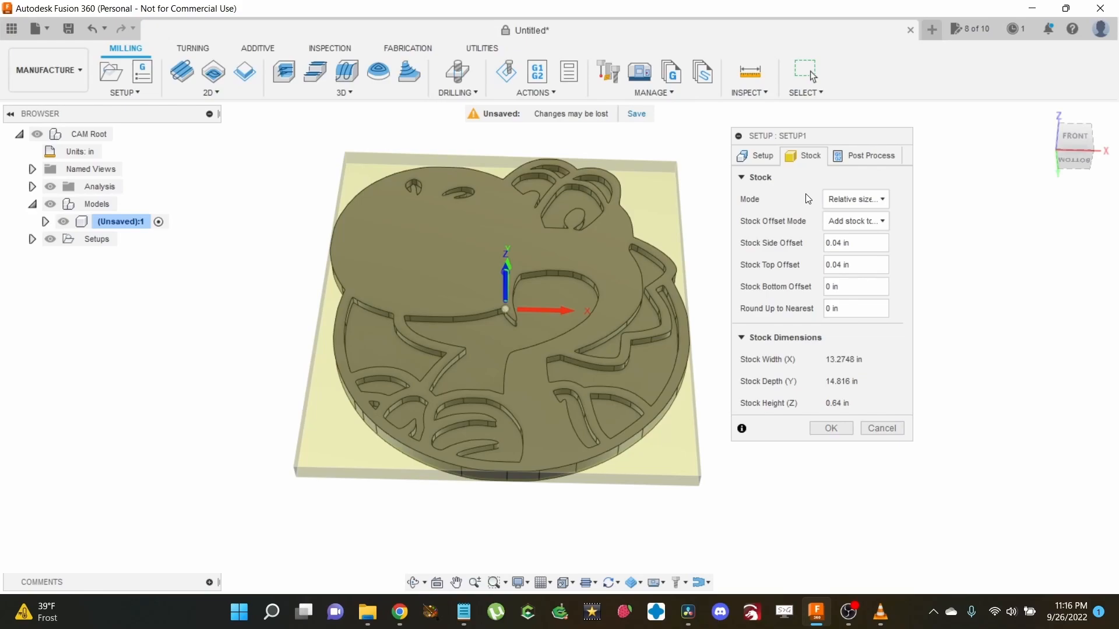
left_click(826, 198)
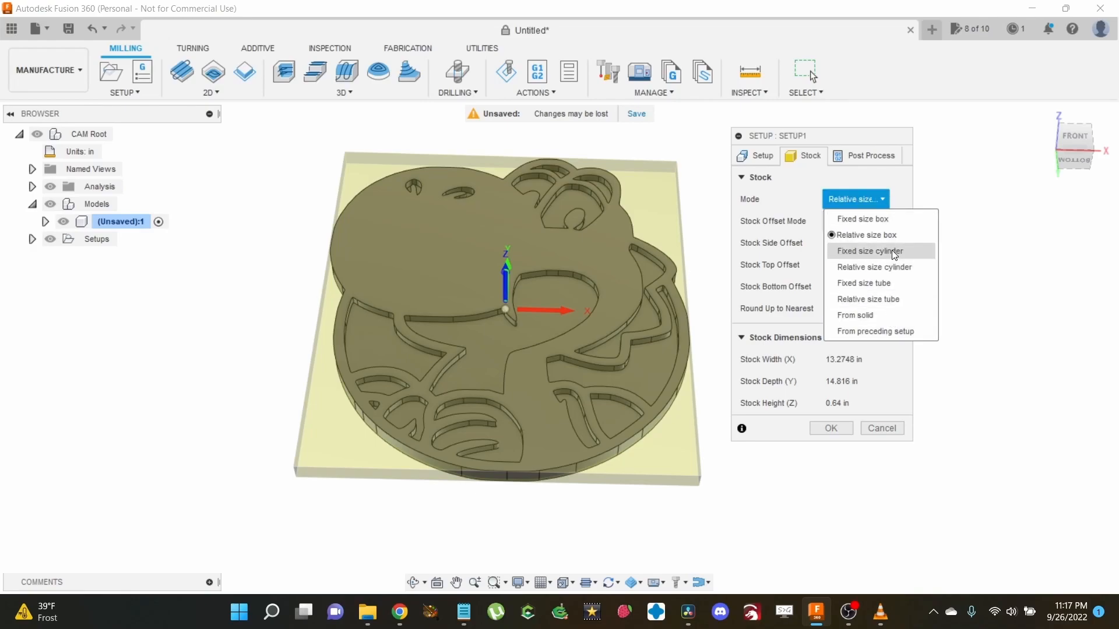
left_click(891, 234)
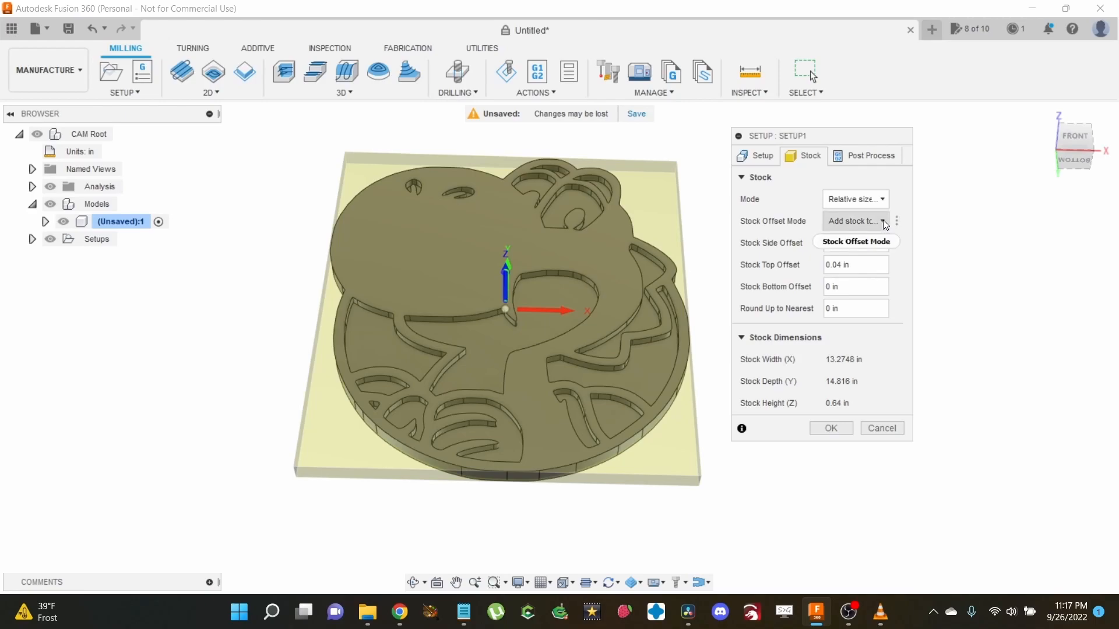
left_click(883, 220)
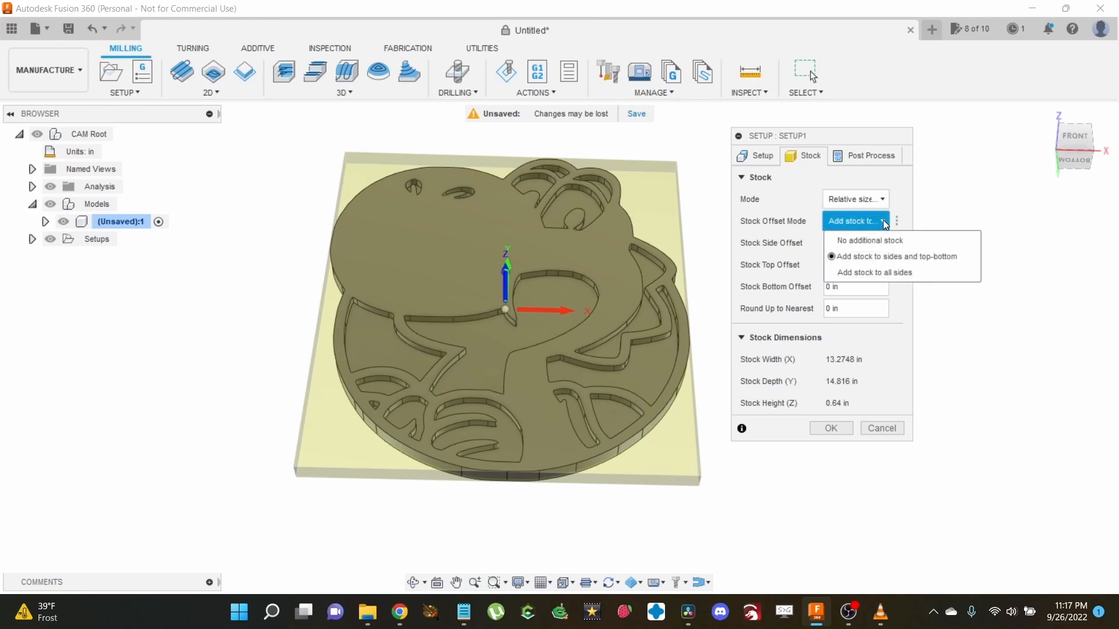
left_click(922, 257)
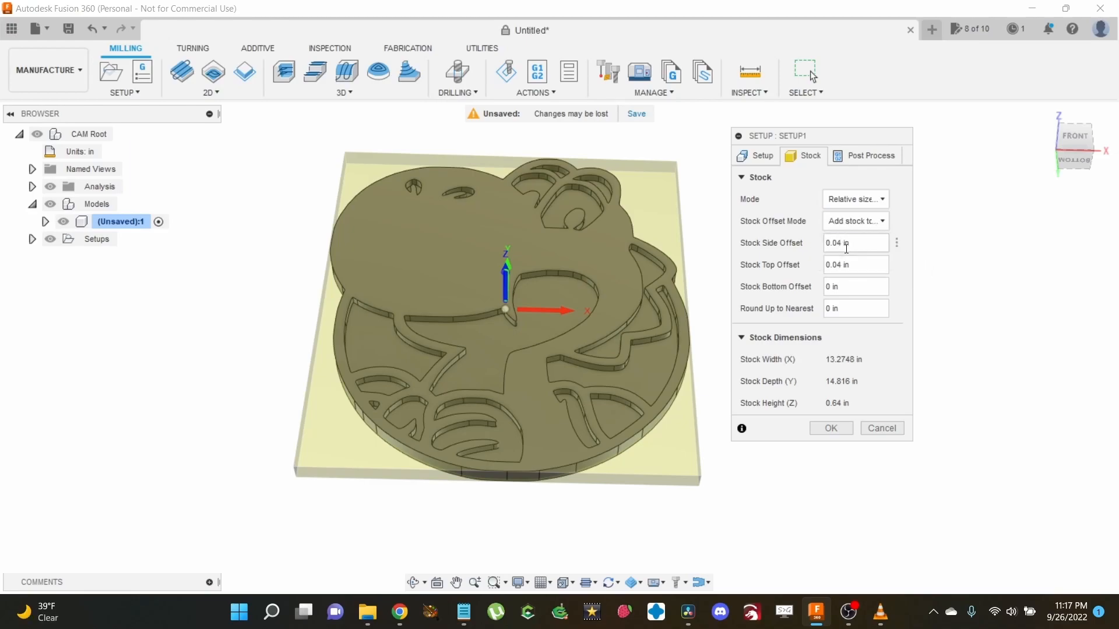
Step: Set the stock side offset to 0.5 in
left_click(889, 241)
key("BackSpace")
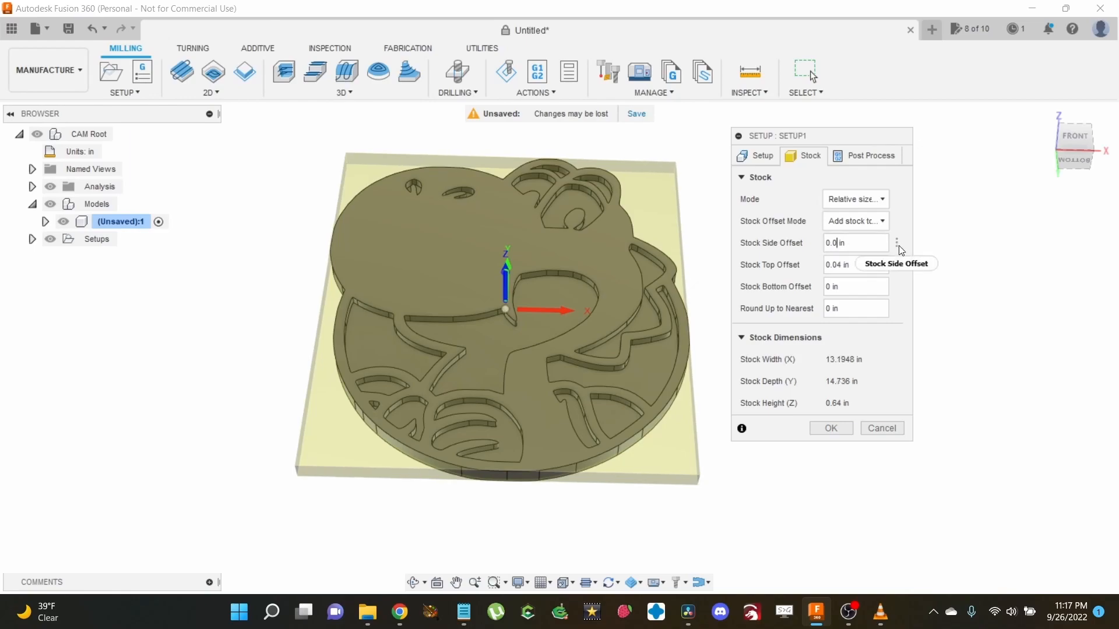
key("BackSpace")
type("3")
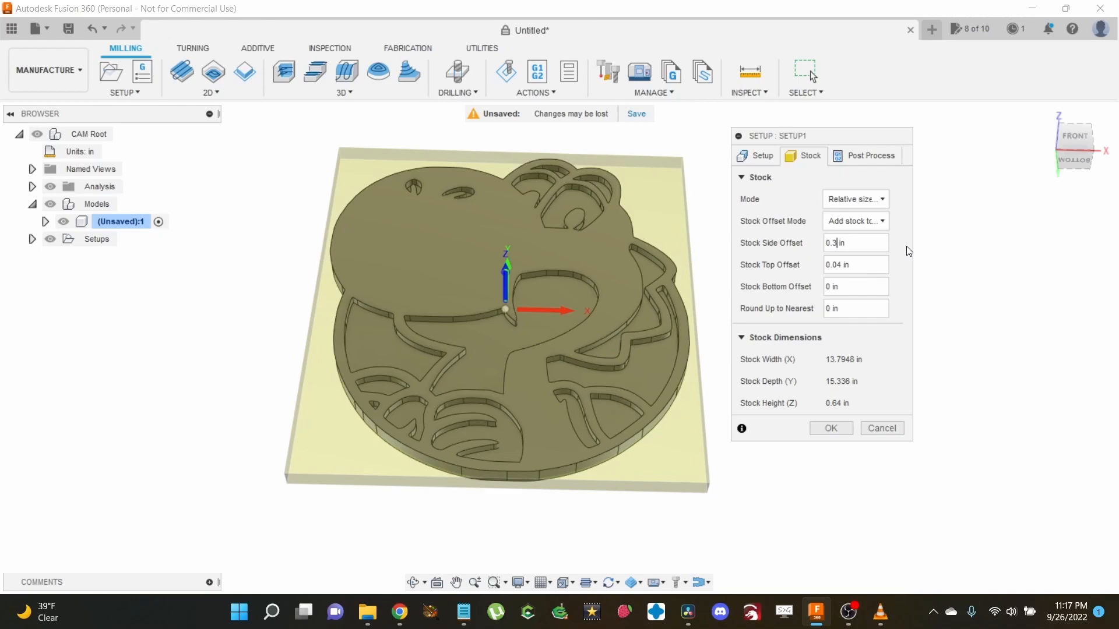
key("BackSpace")
type("5")
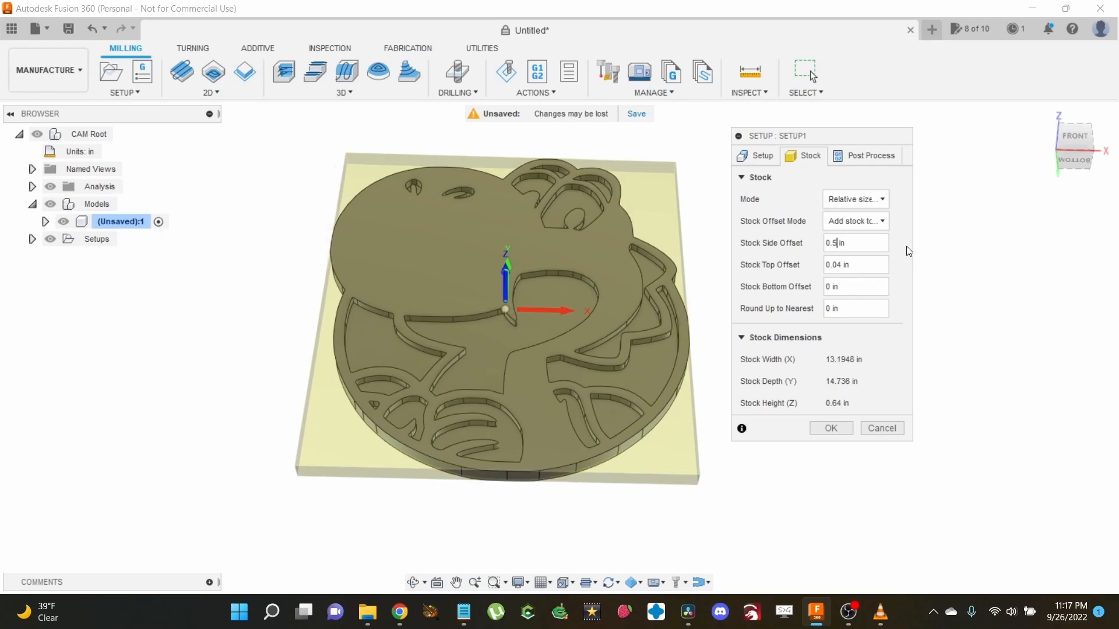
Step: Set the stock top offset to 0.15 in
left_click(843, 265)
key("BackSpace")
key("BackSpace")
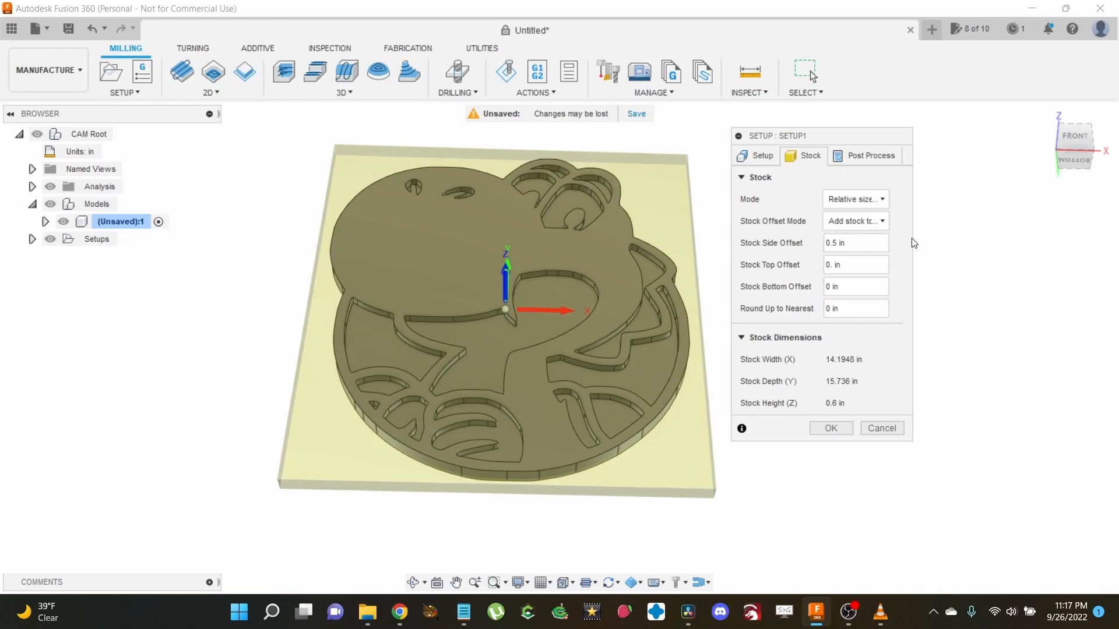
left_click_drag(1068, 163, 1067, 131)
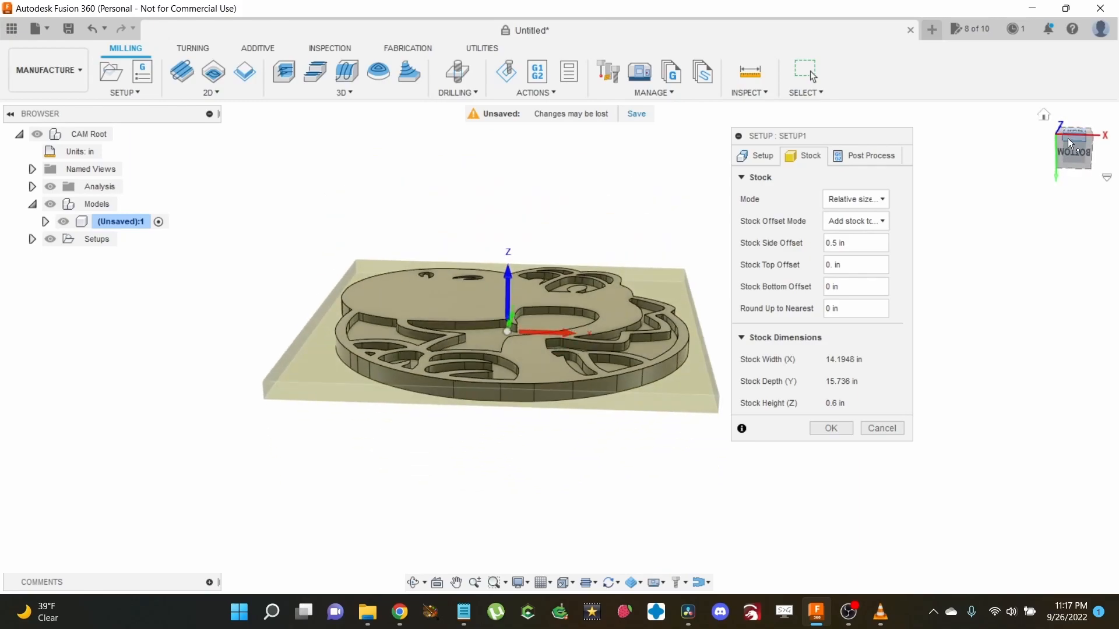
scroll(489, 418, "up", 5)
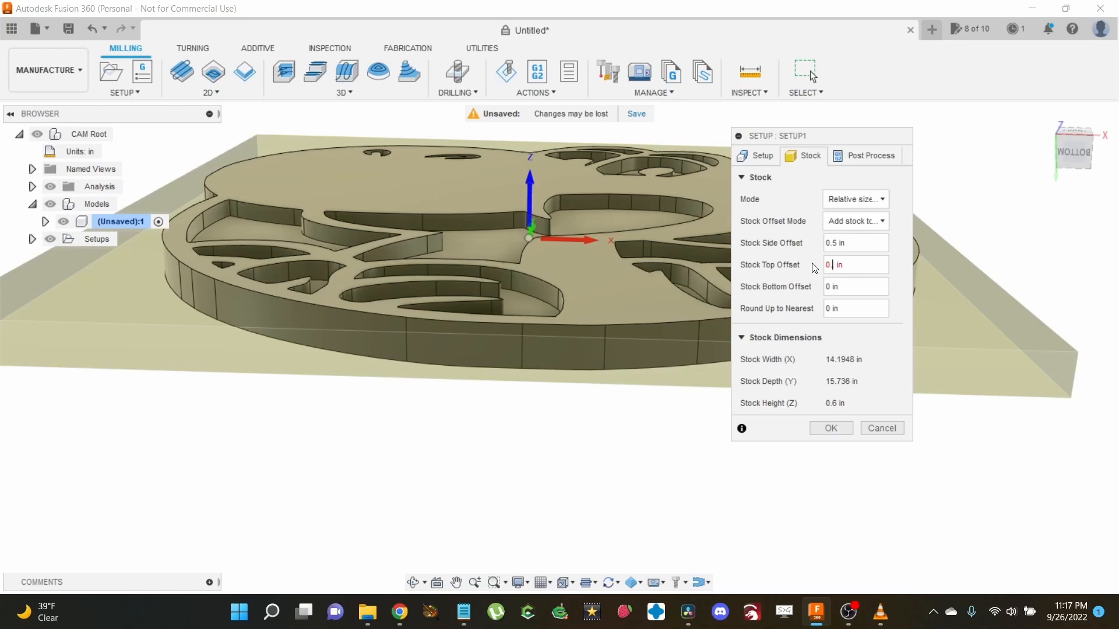
type("15")
key("Return")
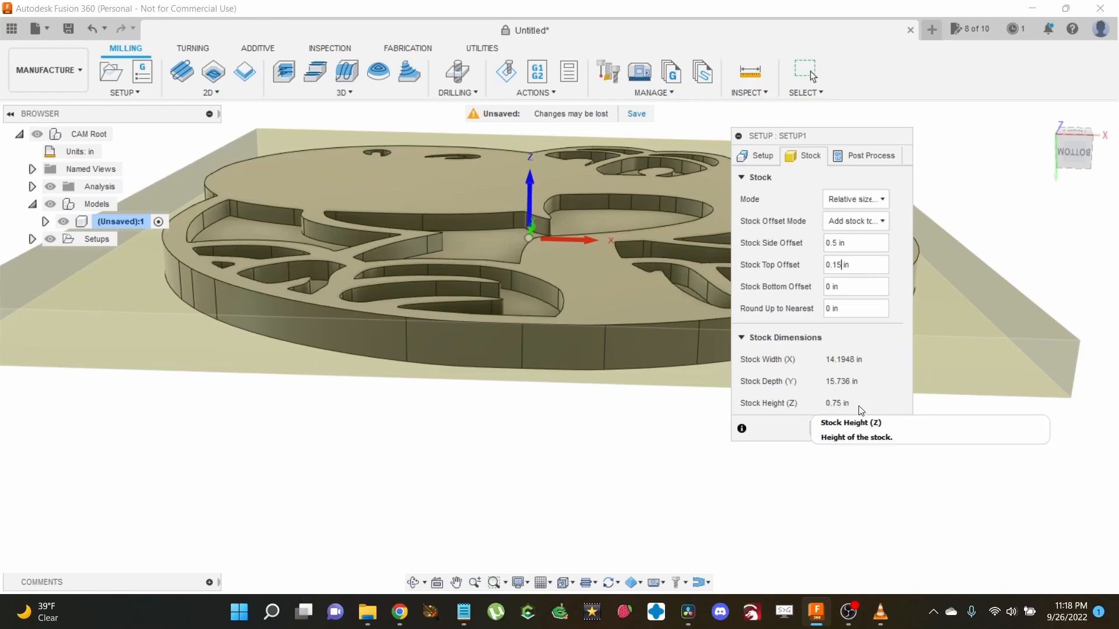
Step: Place the work coordinate origin on the stock box point at the bottom front-left corner and finish the setup
left_click(1066, 155)
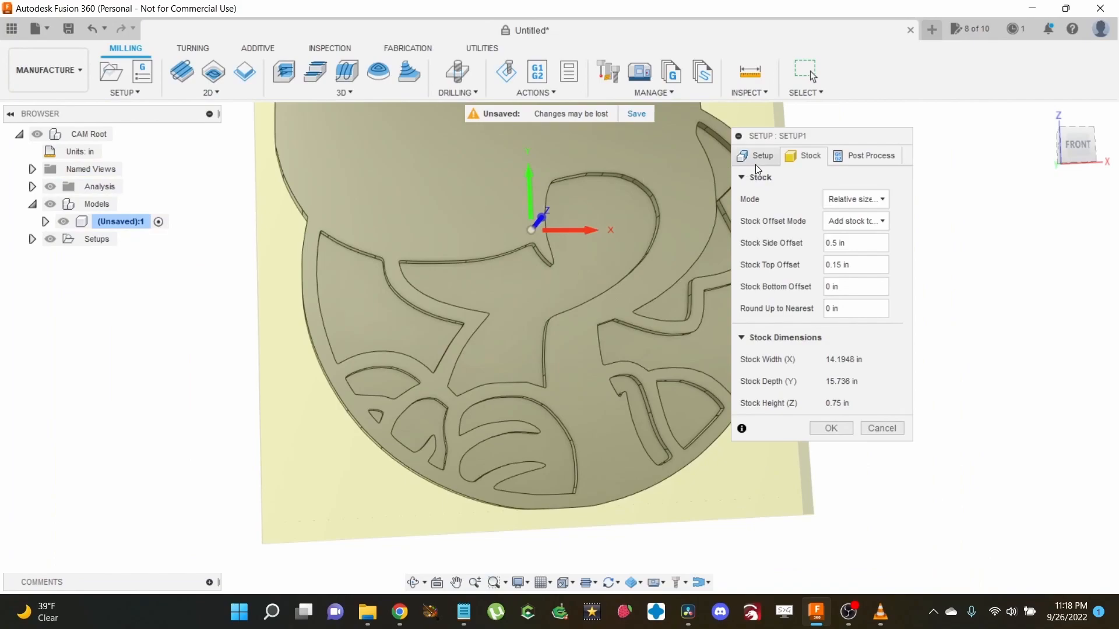
left_click(756, 158)
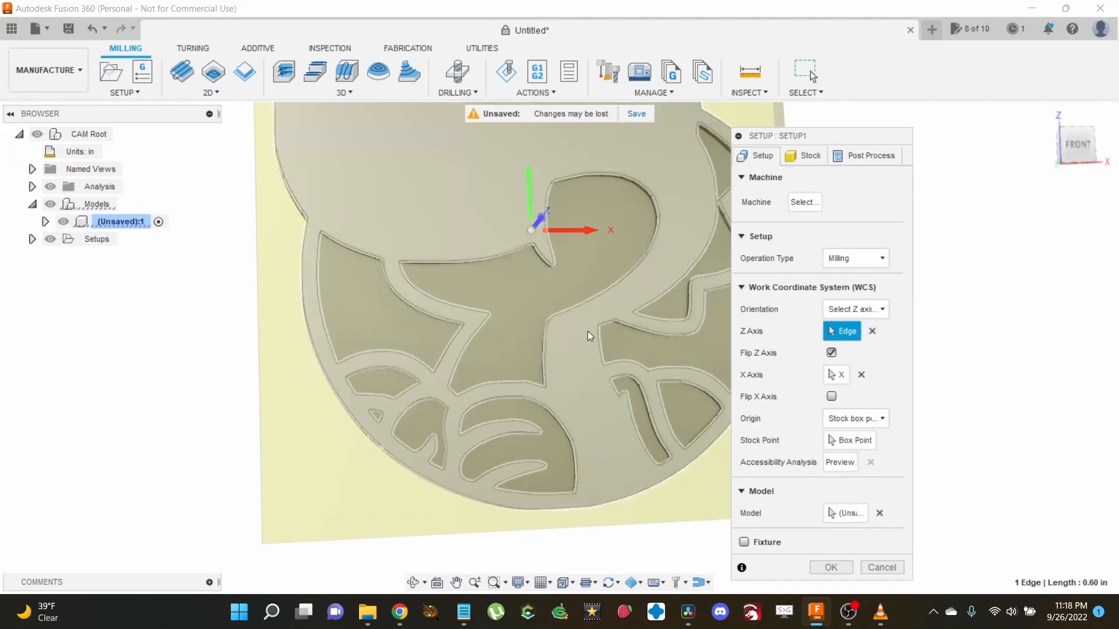
scroll(234, 516, "down", 2)
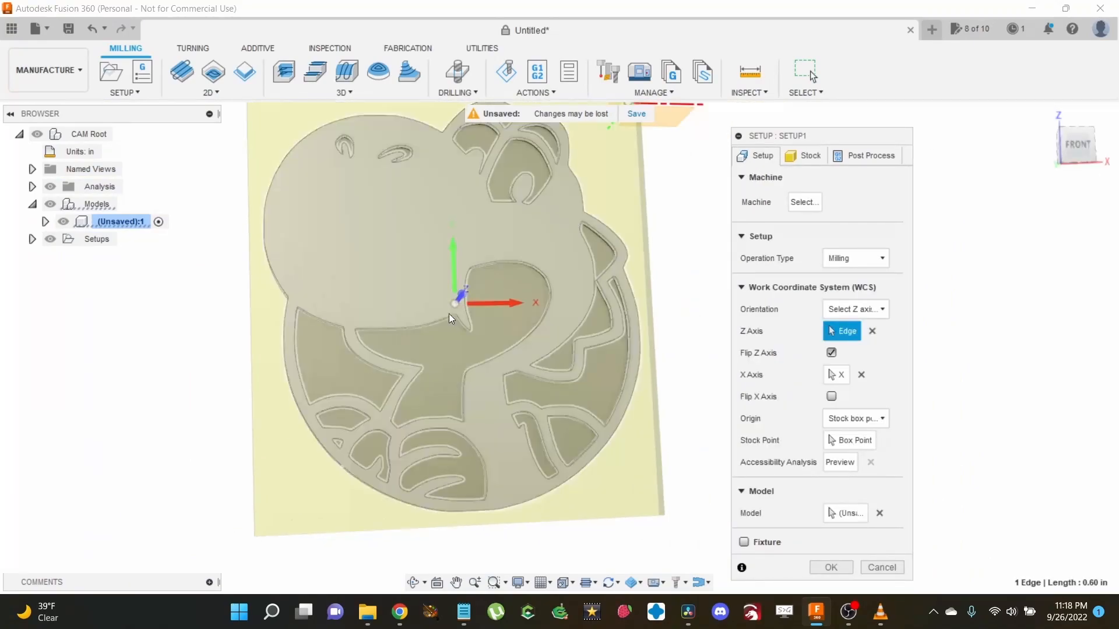
middle_click_drag(410, 321, 467, 325)
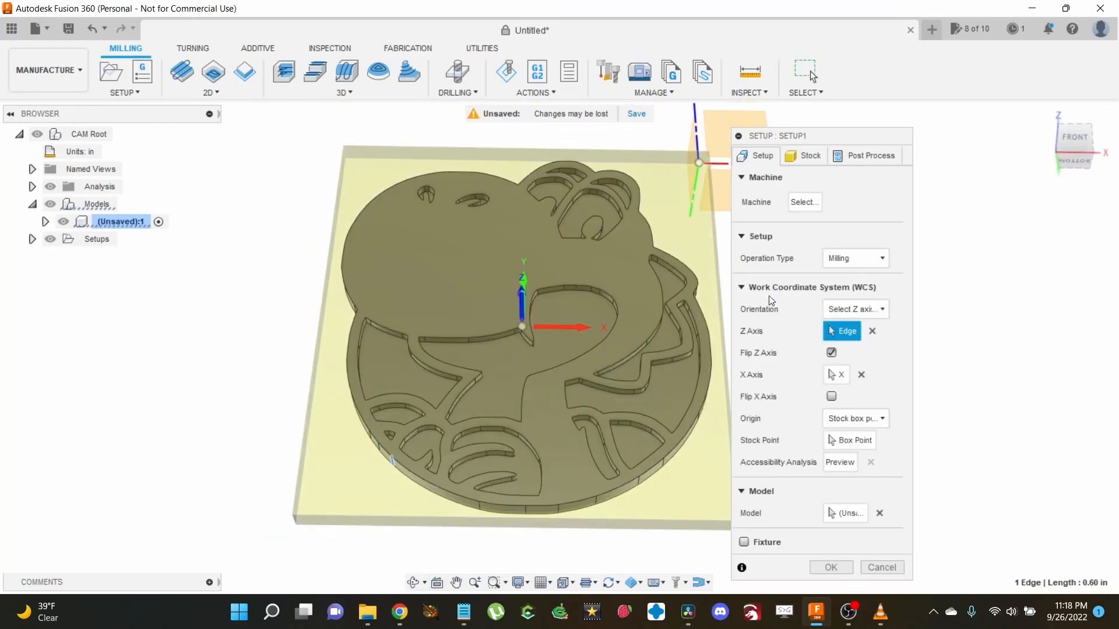
left_click(839, 418)
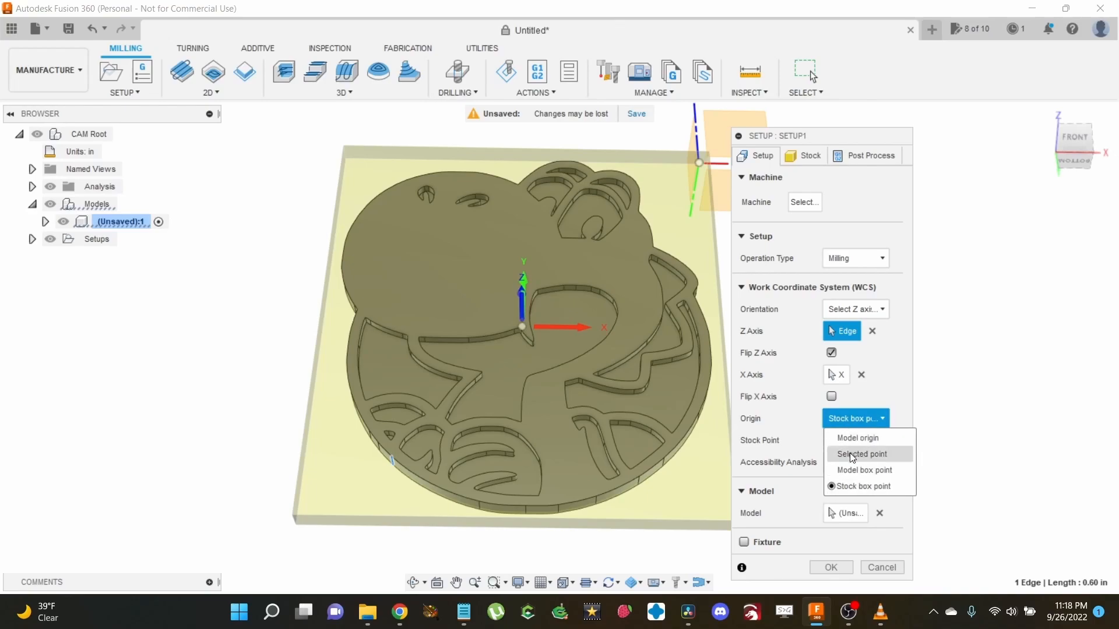
left_click(849, 486)
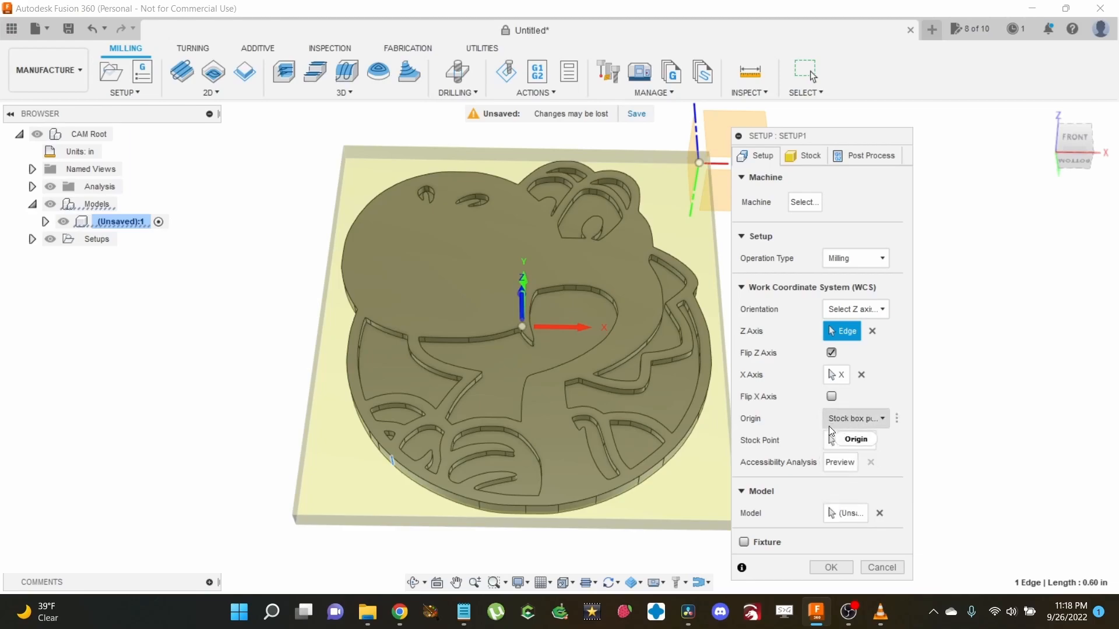
left_click(835, 439)
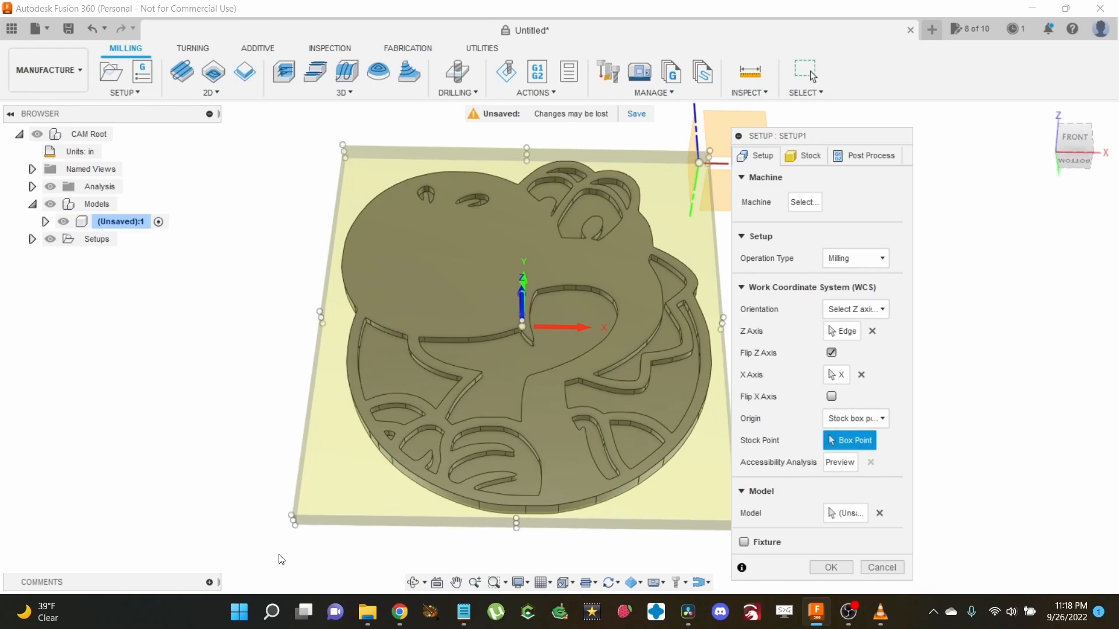
scroll(309, 521, "up", 5)
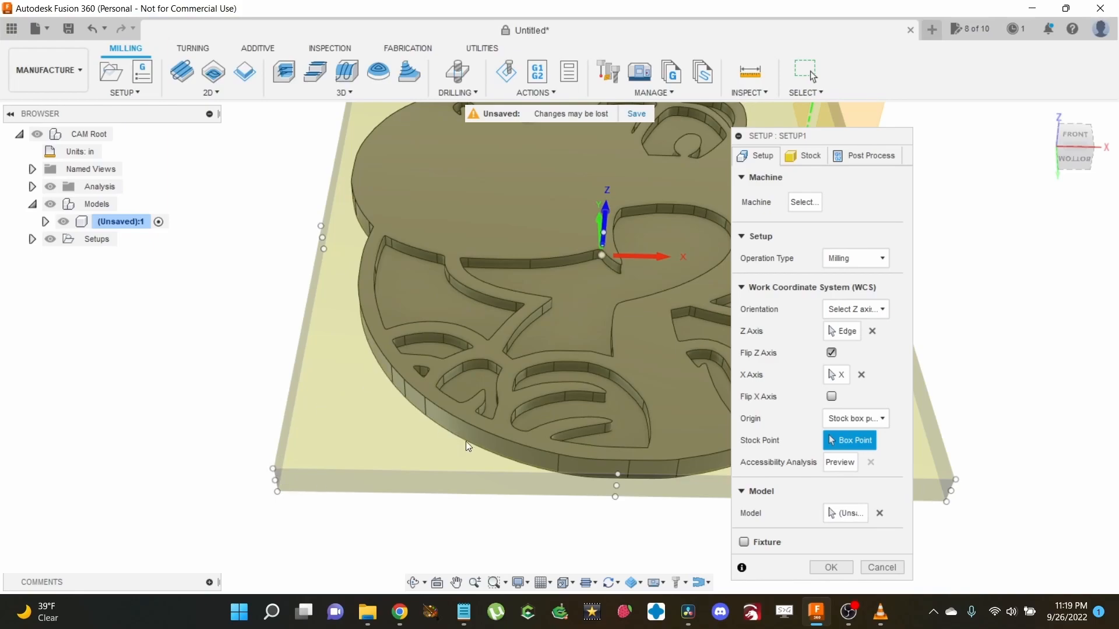
left_click(277, 492)
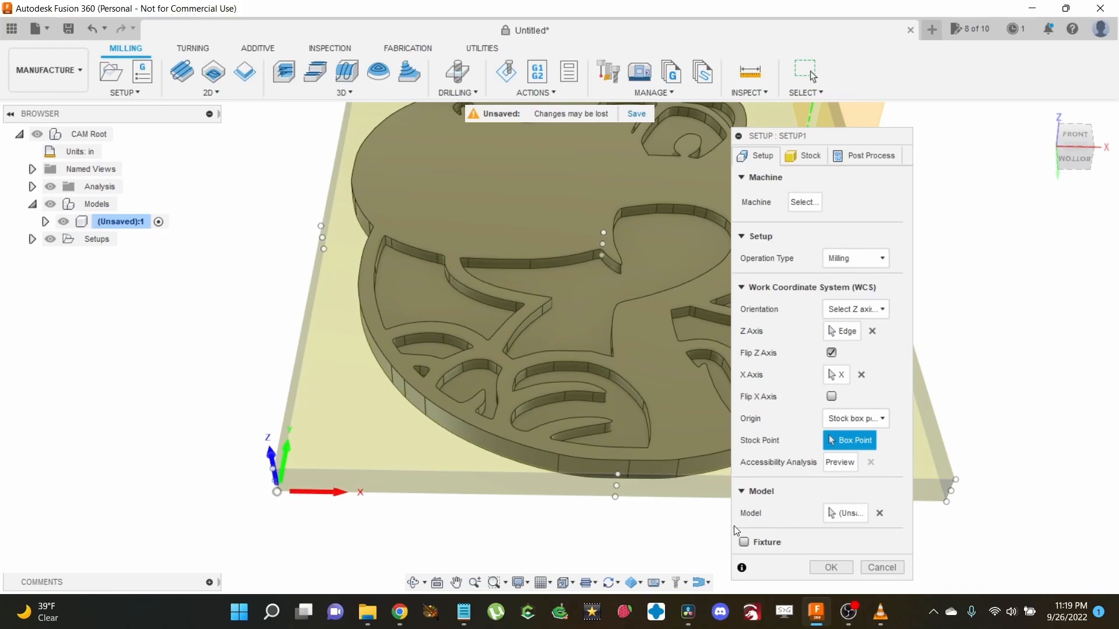
scroll(250, 574, "down", 3)
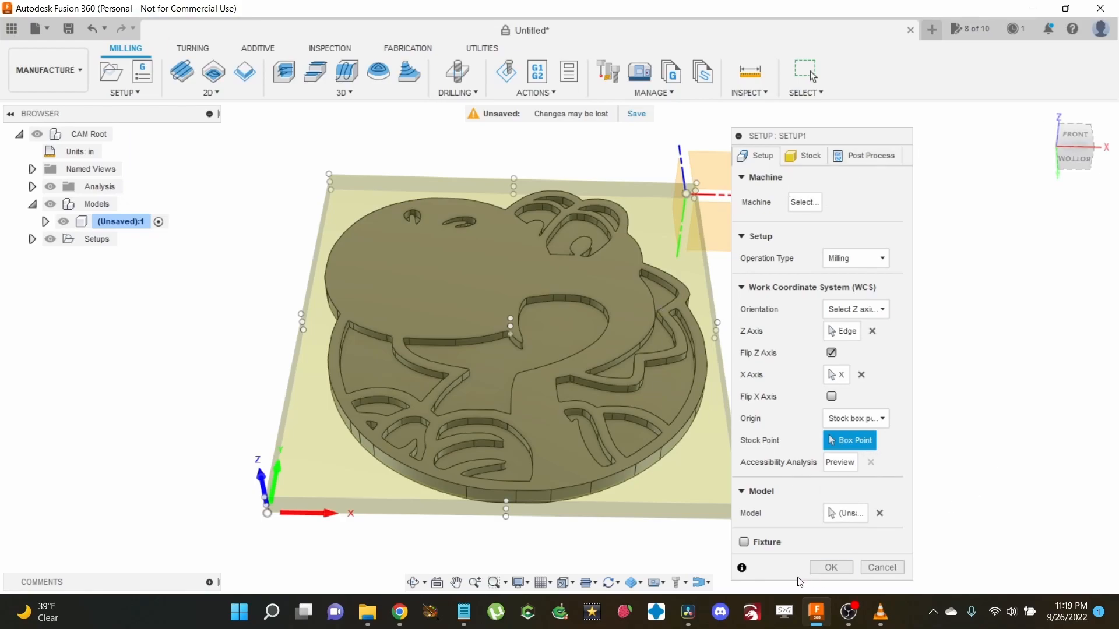
left_click(814, 570)
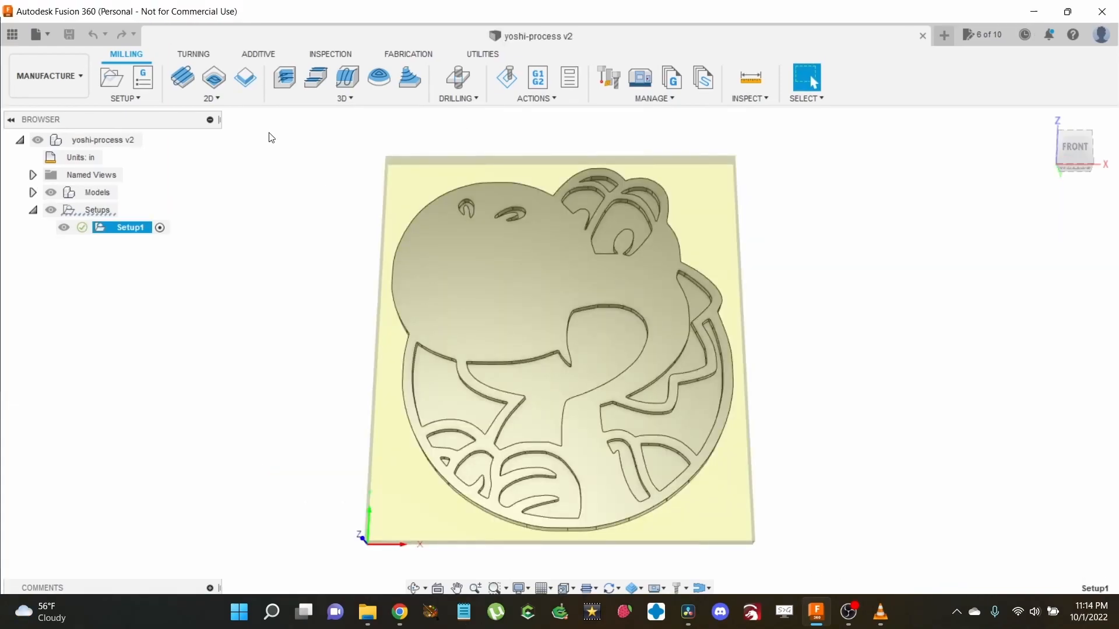
left_click(223, 102)
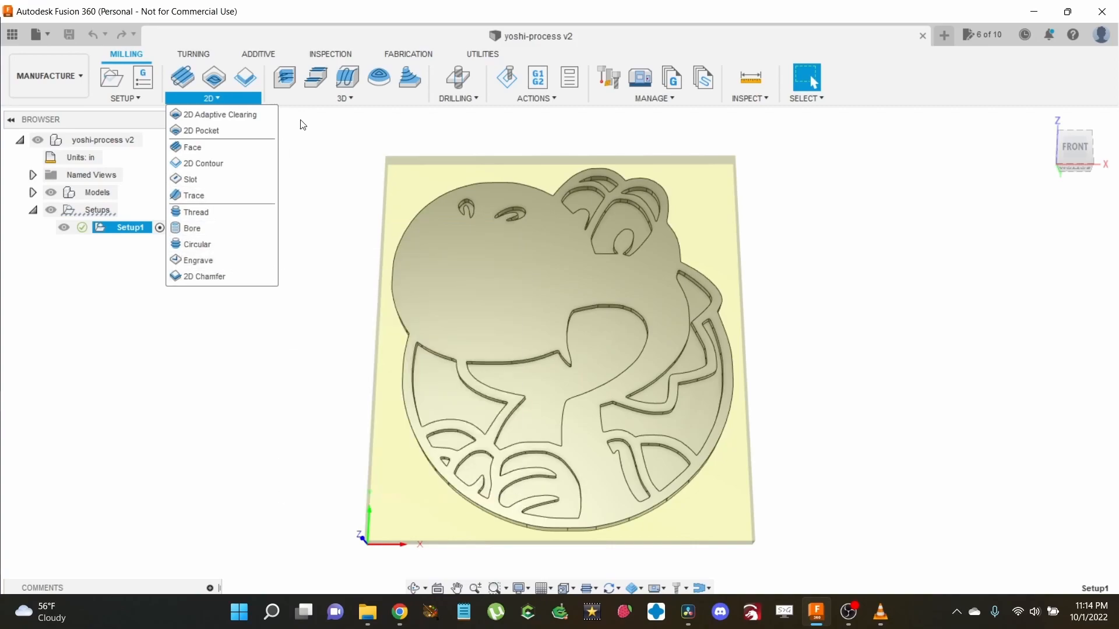
left_click(345, 97)
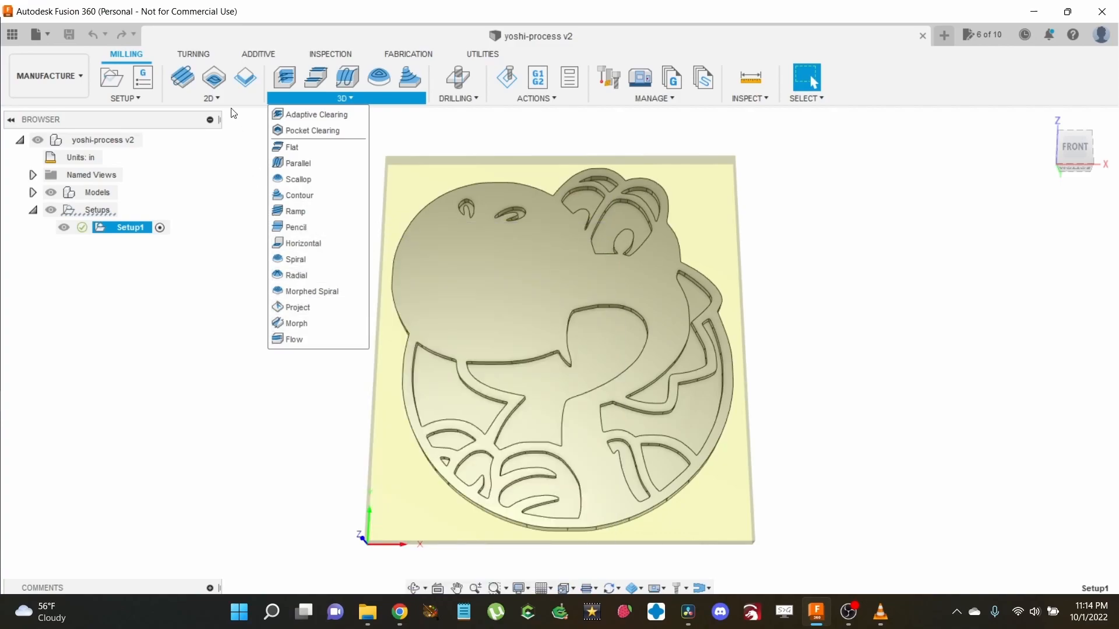
left_click(234, 118)
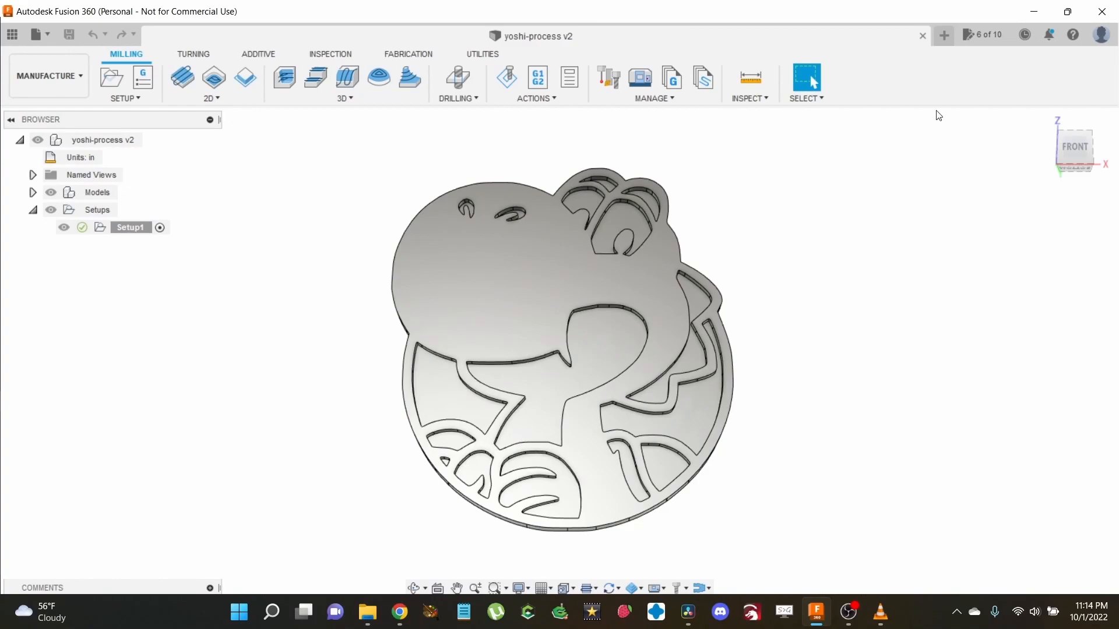
Step: Start a 2D Face operation in Setup1 and look through its geometry, heights, passes and linking settings
left_click_drag(1072, 135, 1074, 120)
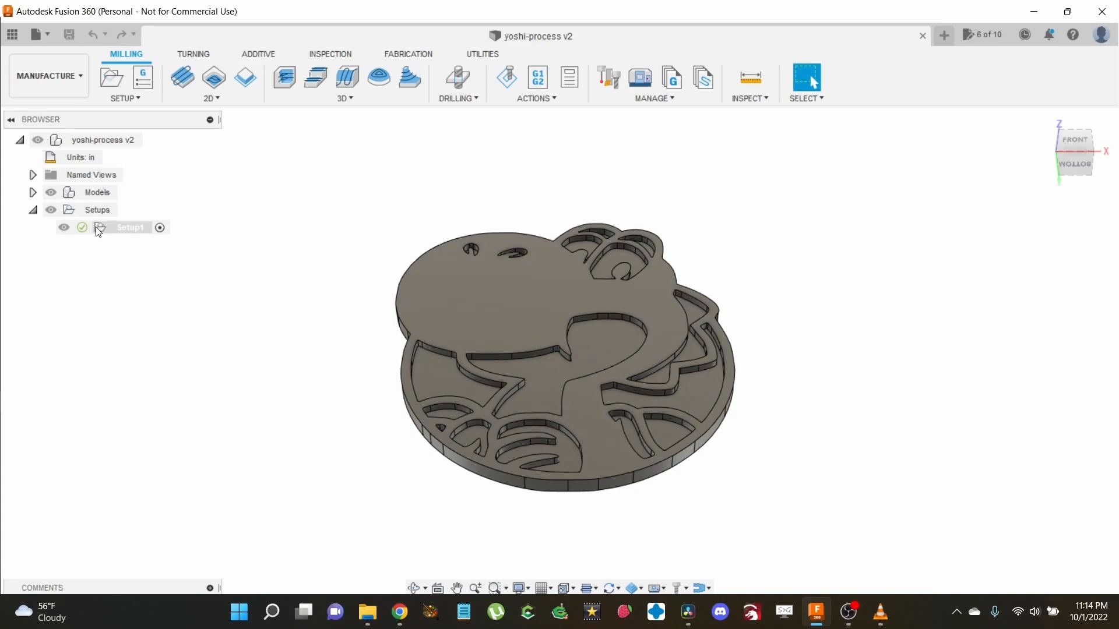
left_click(130, 227)
left_click(207, 101)
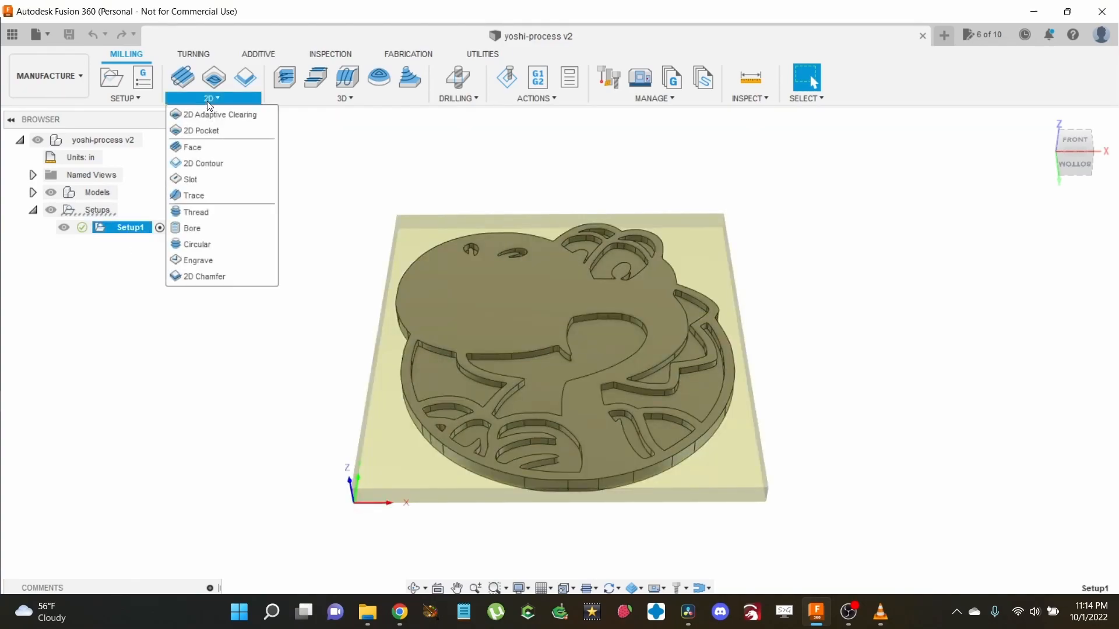
left_click(204, 147)
left_click_drag(985, 198, 791, 148)
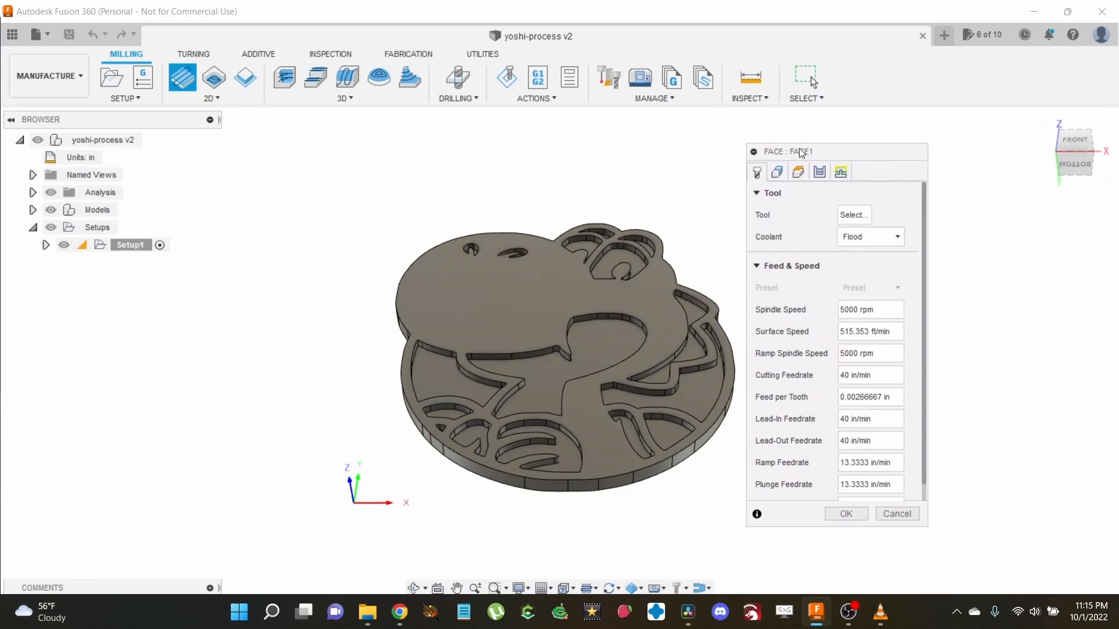
left_click(776, 172)
left_click(798, 172)
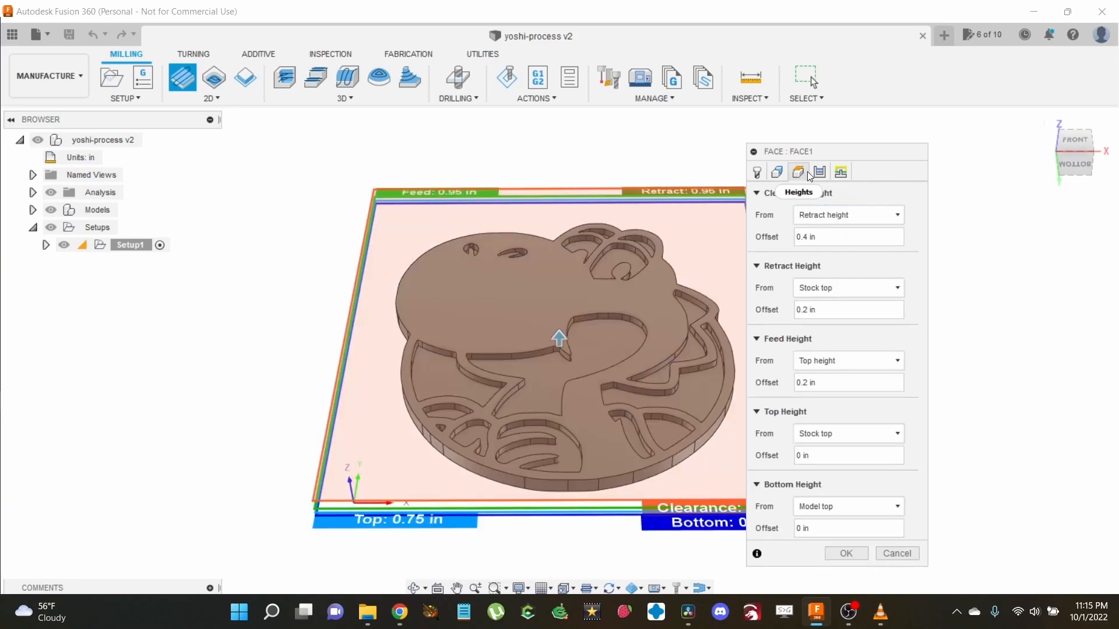
left_click(820, 171)
left_click(840, 172)
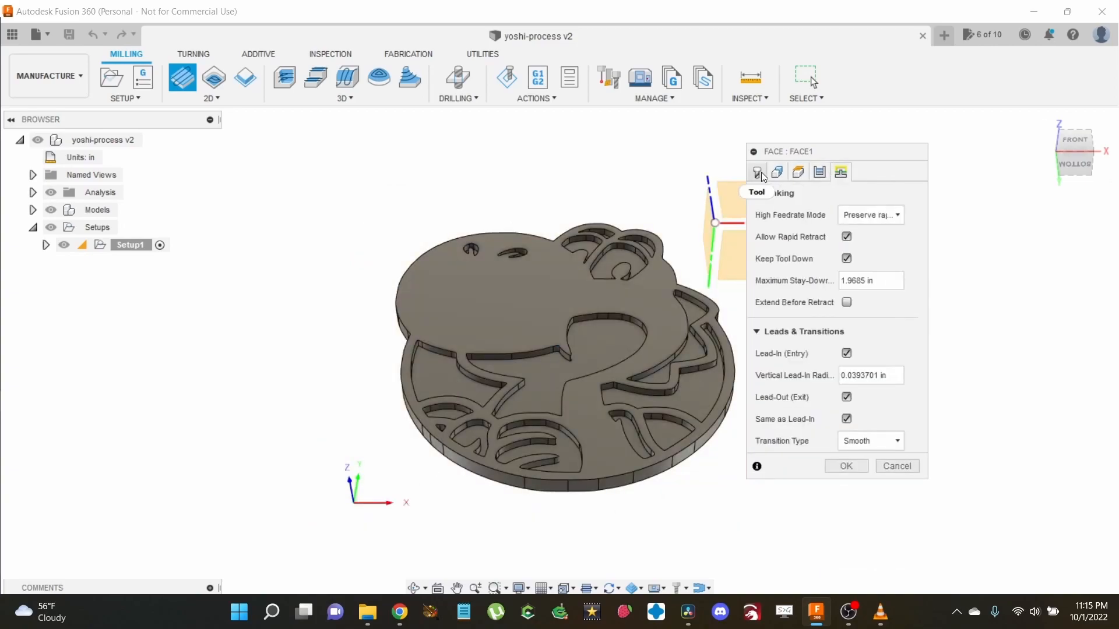
left_click(757, 171)
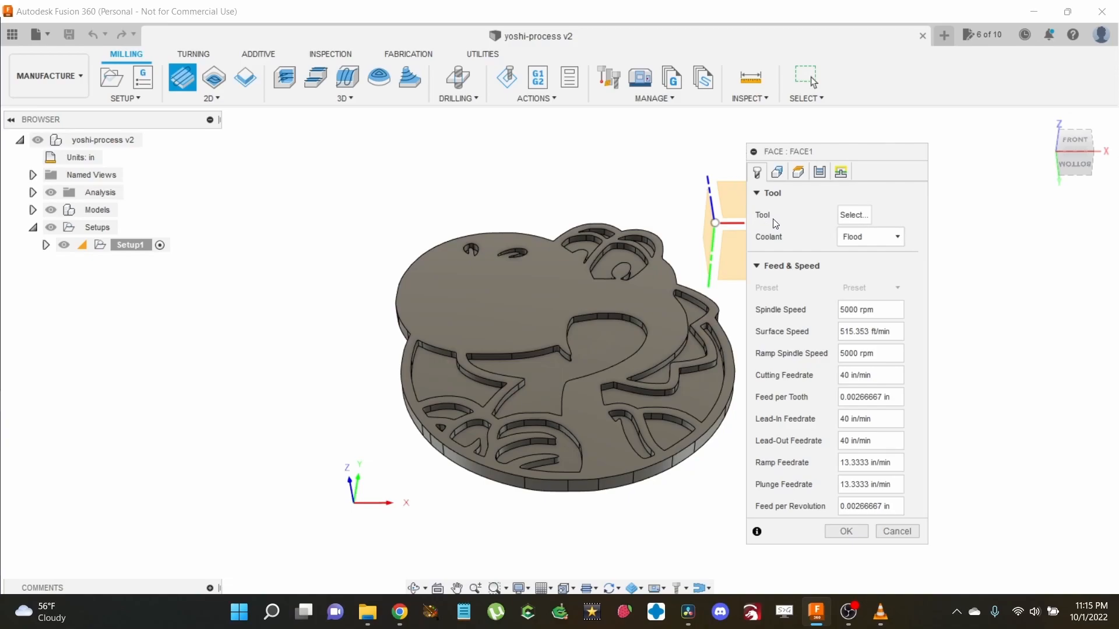
Step: Assign the 1/4" Flat Endmill from Milling Tools (Inch) to the facing operation and set its coolant to Disabled
left_click(852, 215)
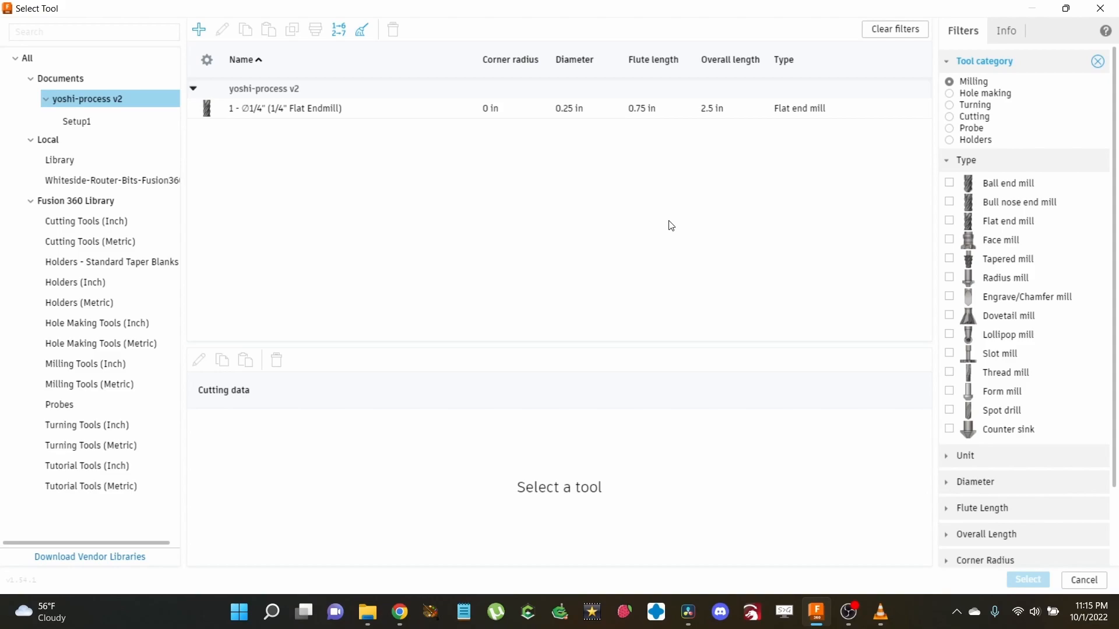
left_click(54, 165)
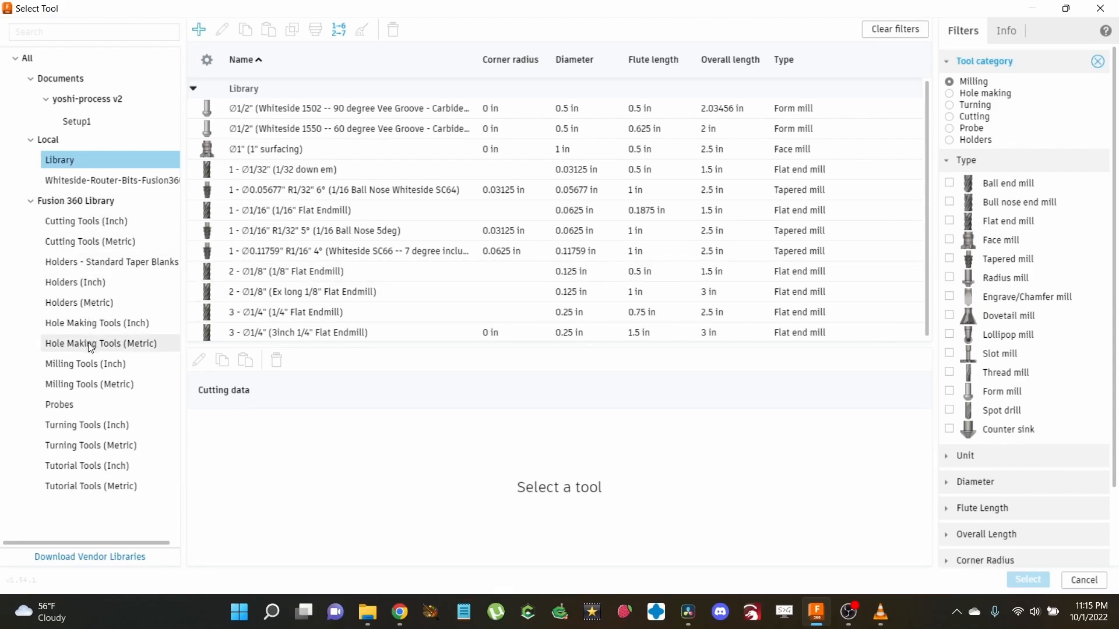
left_click(87, 363)
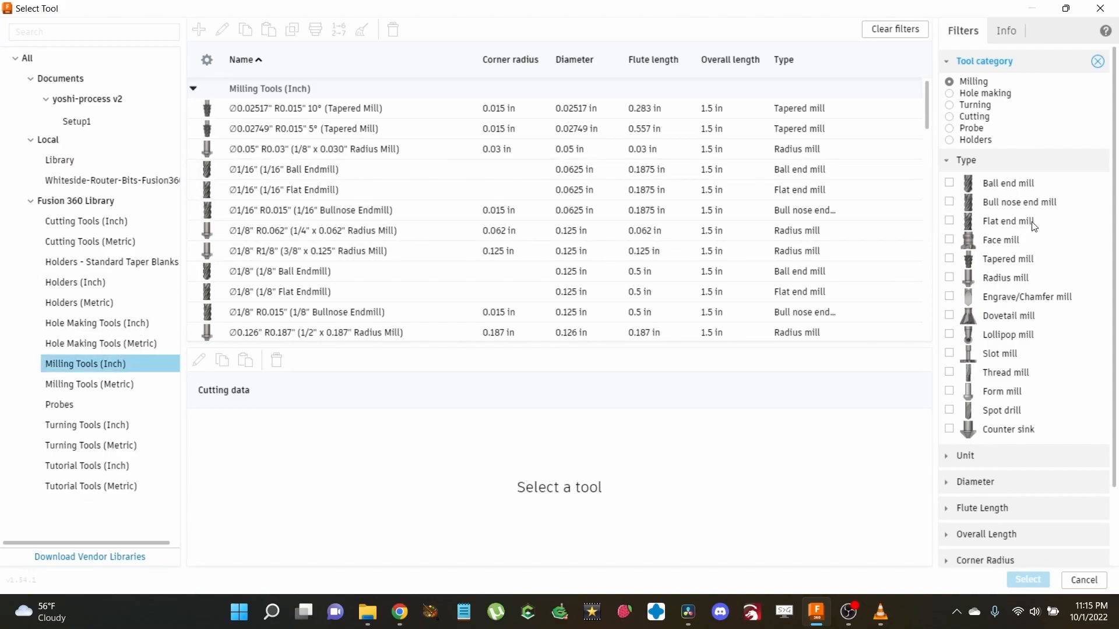
left_click(950, 222)
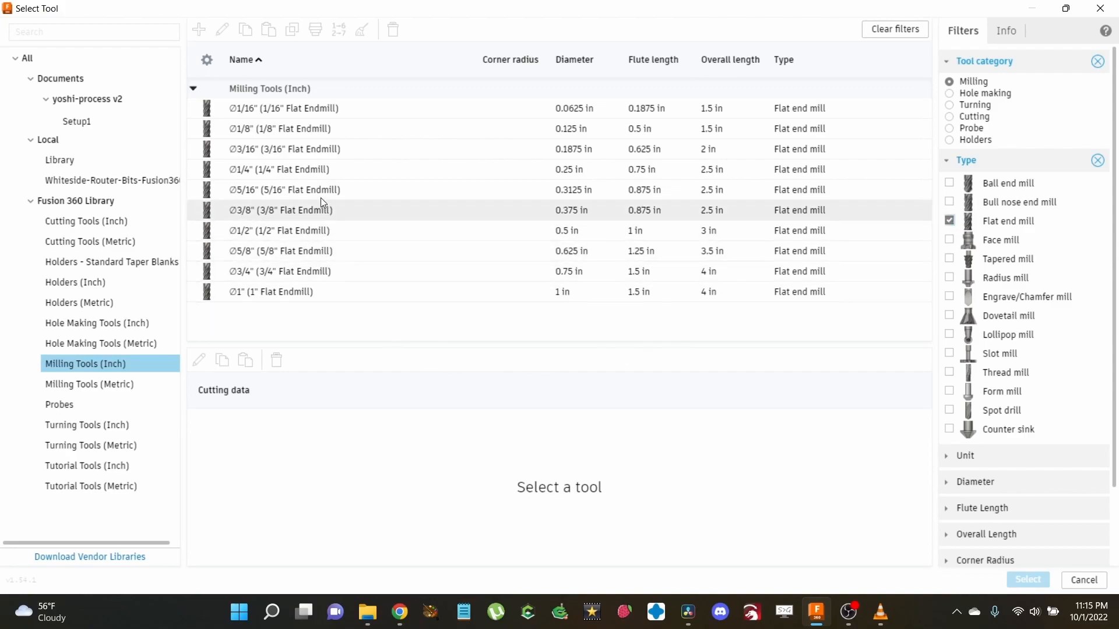
left_click(312, 169)
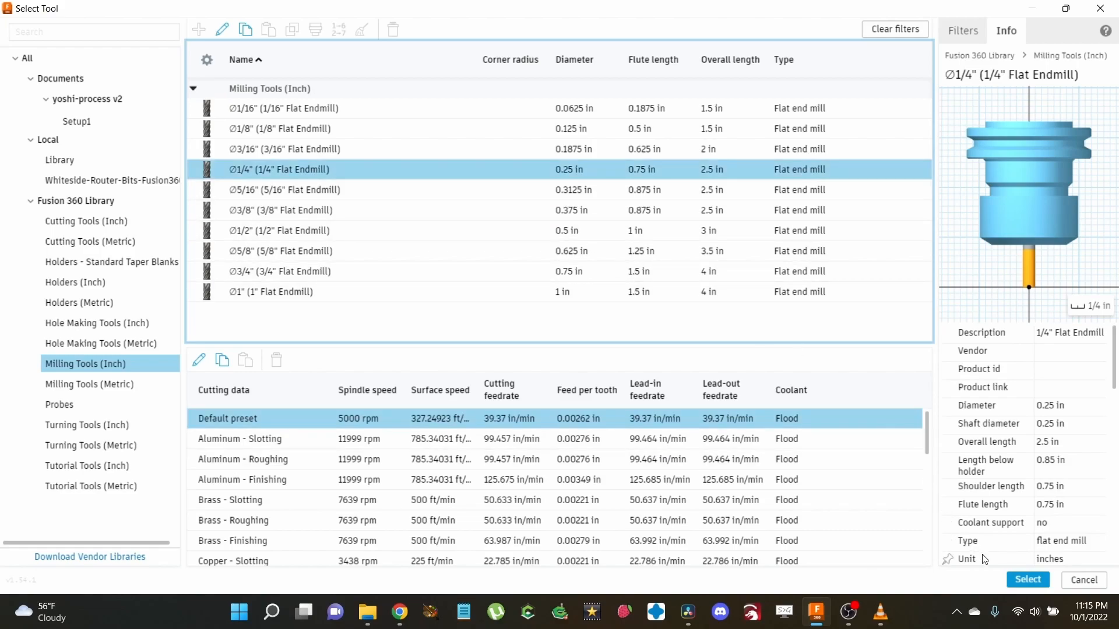
left_click(1014, 580)
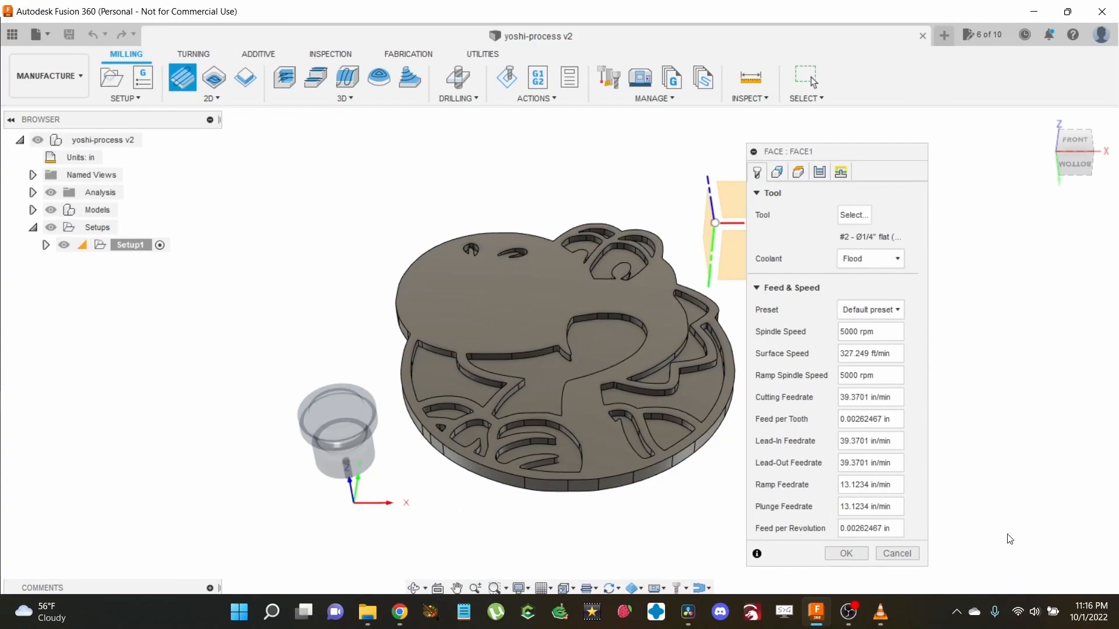
left_click(902, 259)
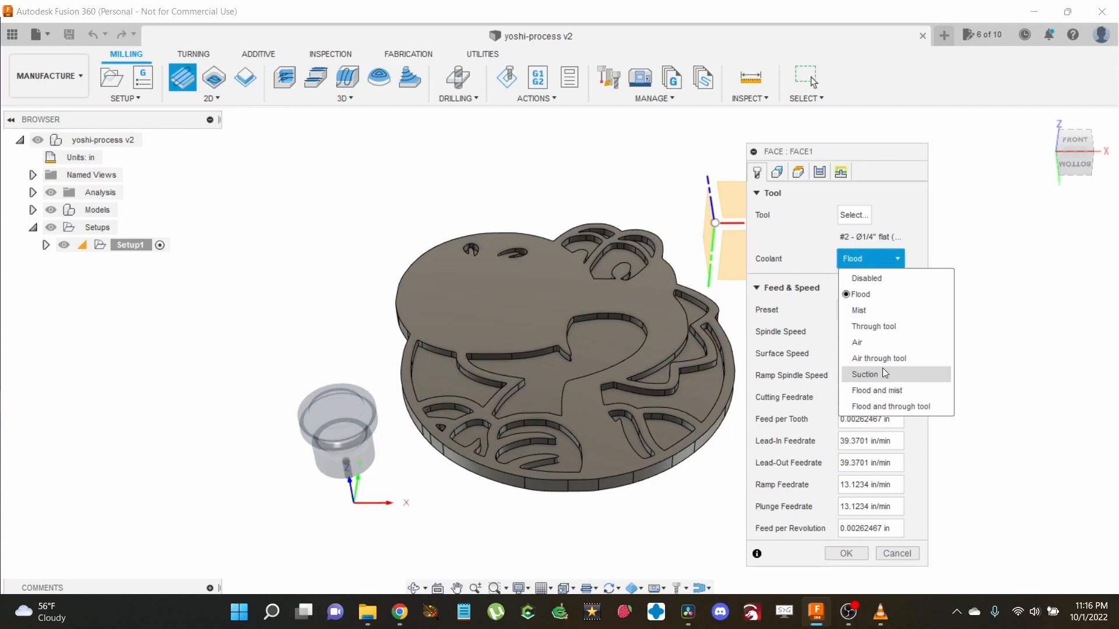
left_click(888, 279)
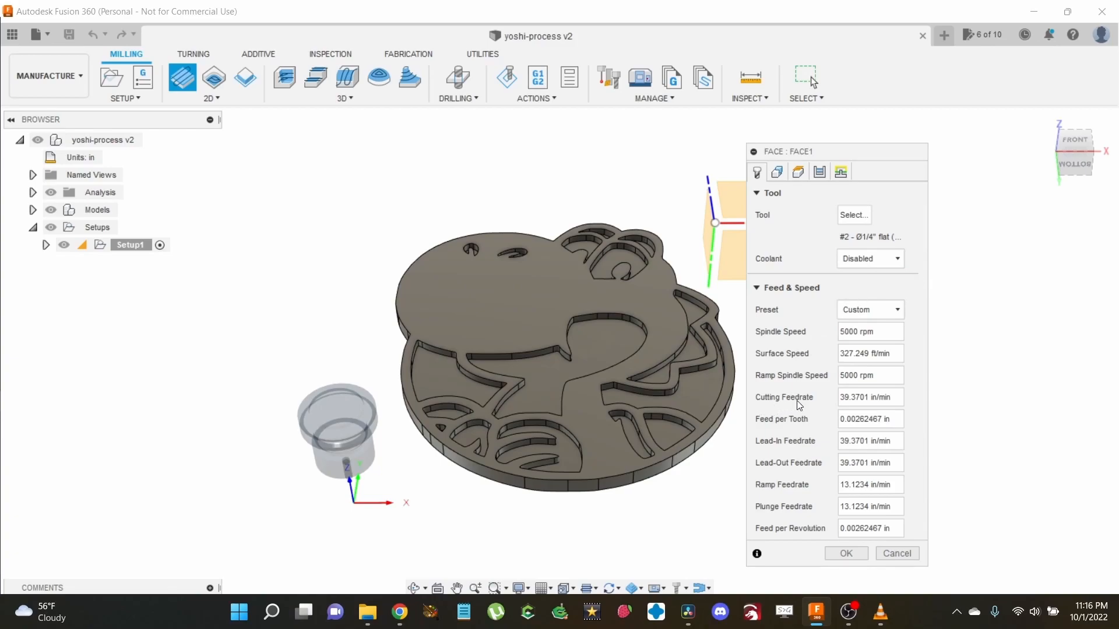
Step: Set the cutting feedrate of the facing operation to 100 in/min
double_click(859, 397)
key("BackSpace")
key("BackSpace")
key("BackSpace")
key("BackSpace")
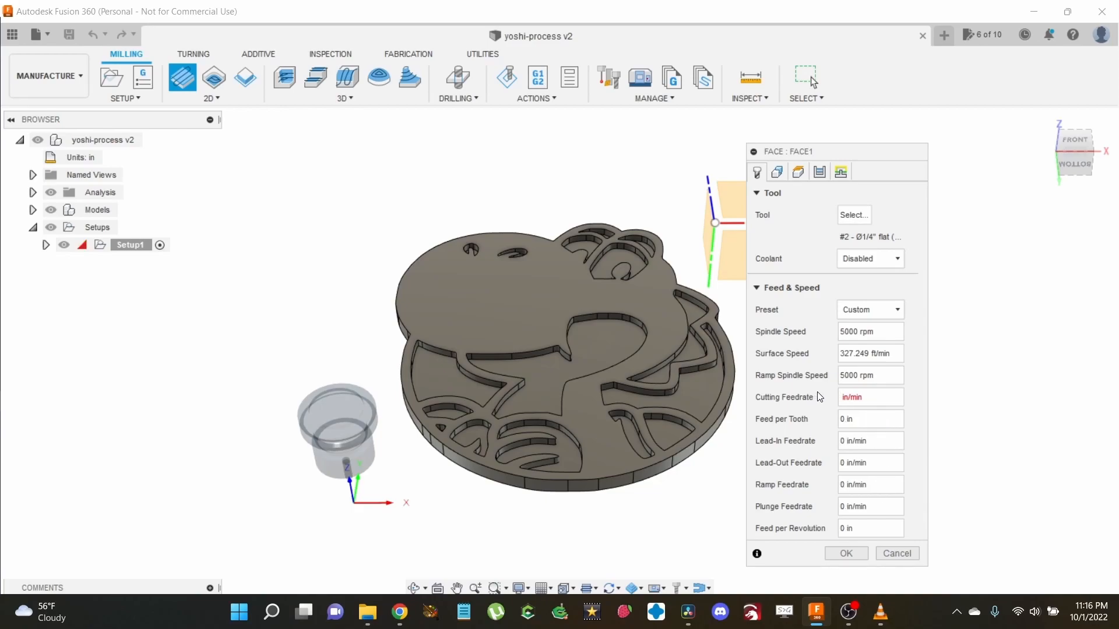
type("100")
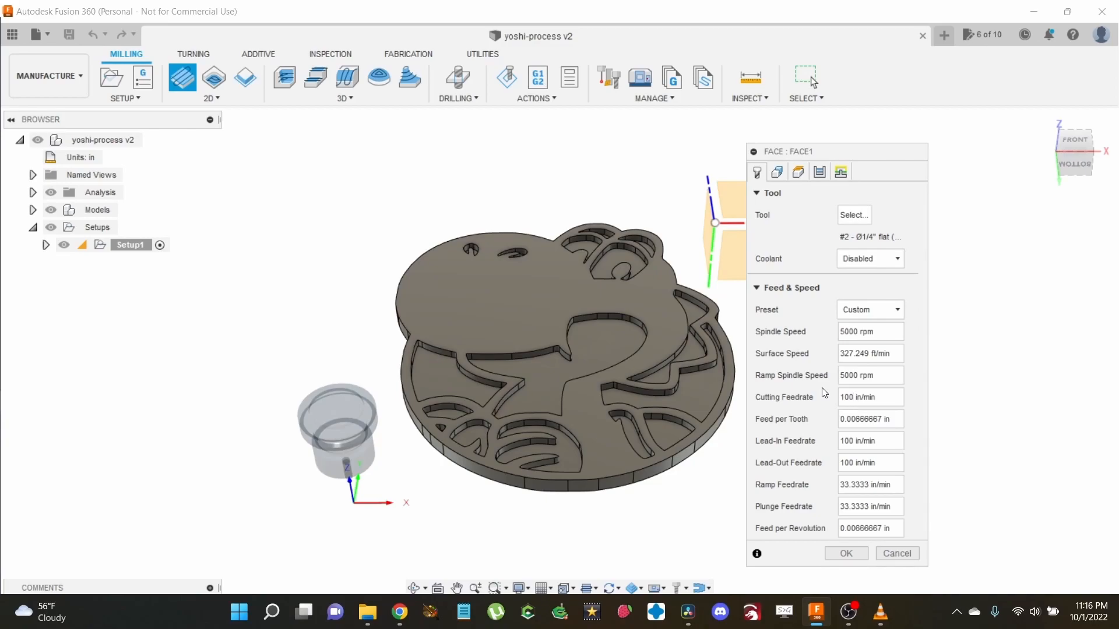
Step: Try the plaque's outer outline as the facing stock contour and clear that selection
left_click(775, 173)
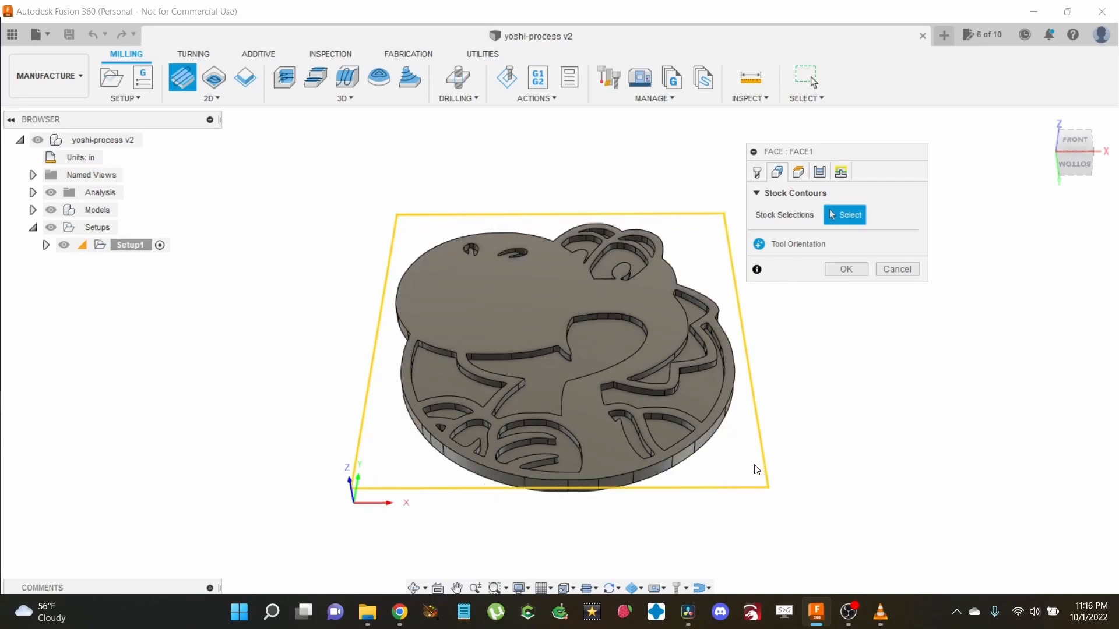
left_click(710, 433)
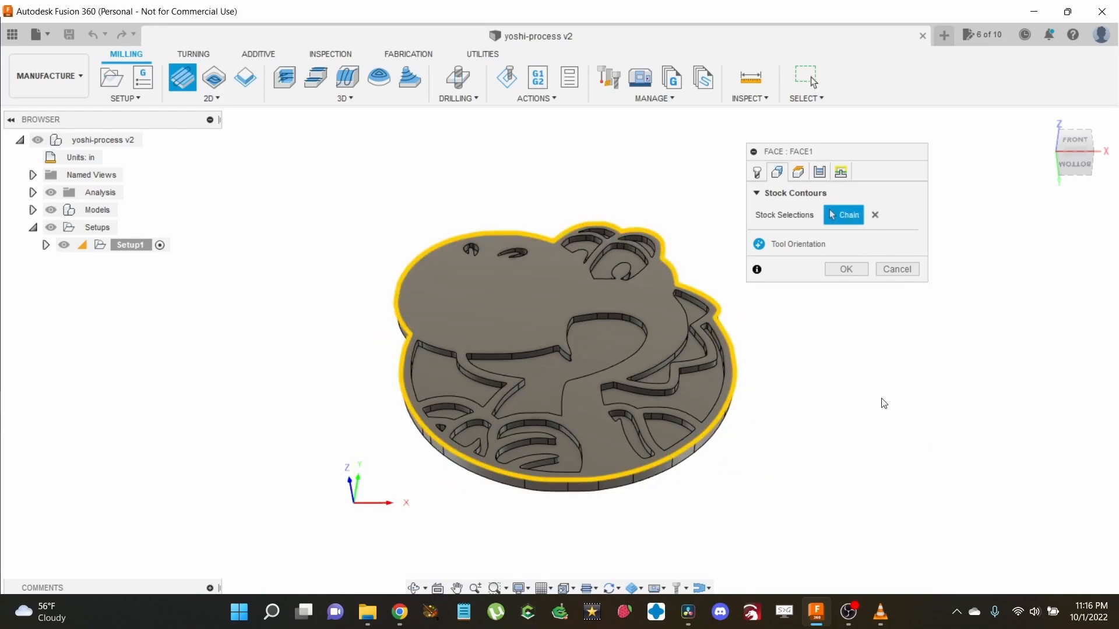
left_click(874, 217)
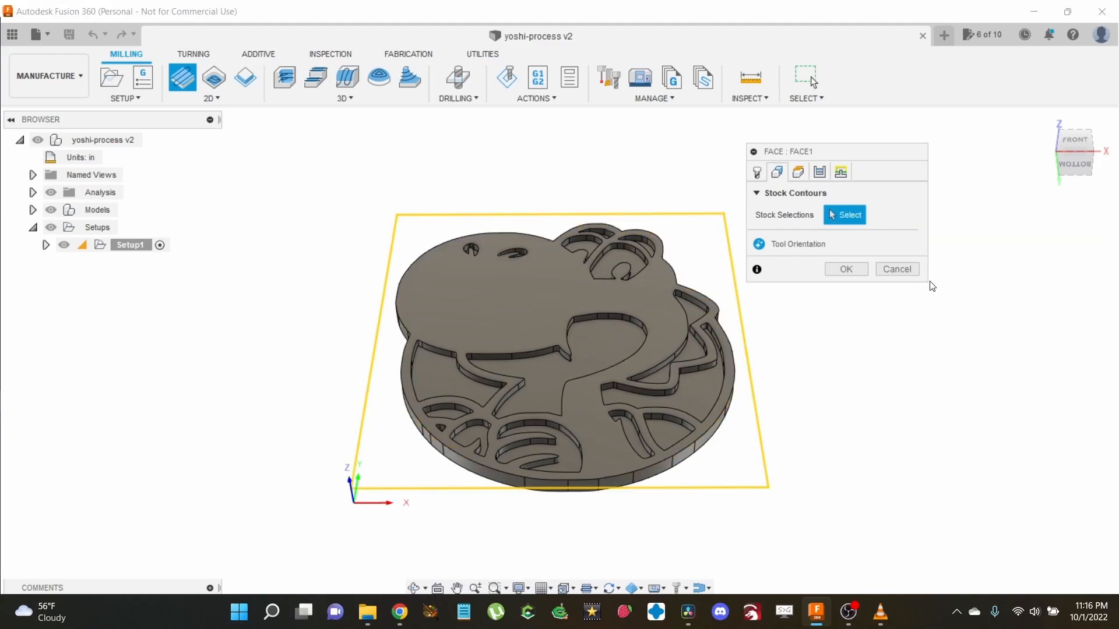
Step: Examine the facing operation's clearance, retract, feed, top and bottom heights against the model from the side
left_click(798, 176)
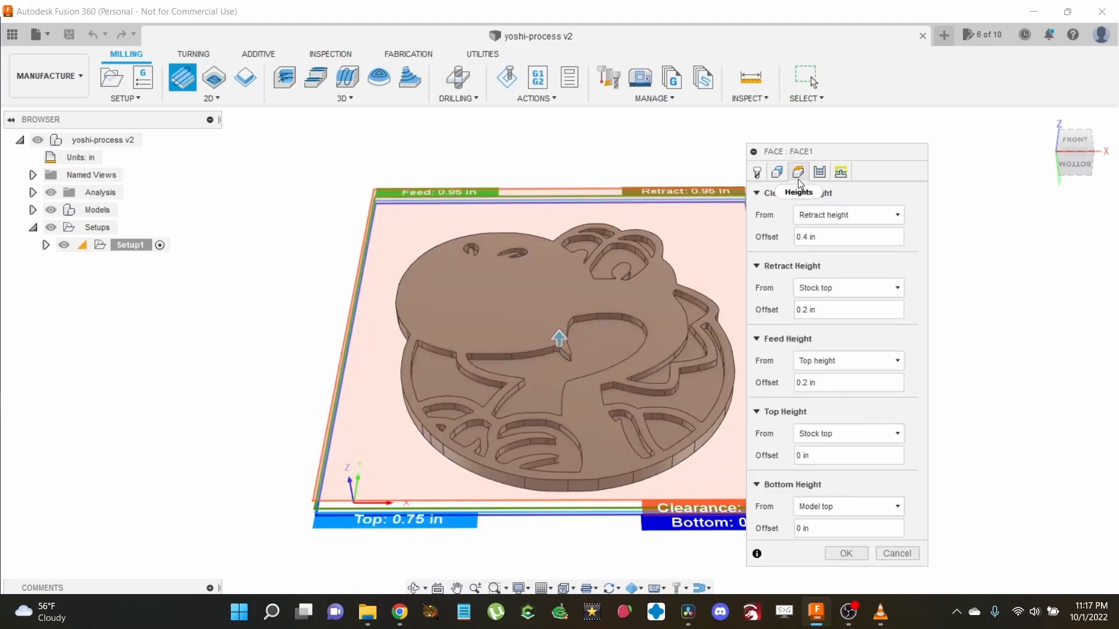
left_click(1076, 165)
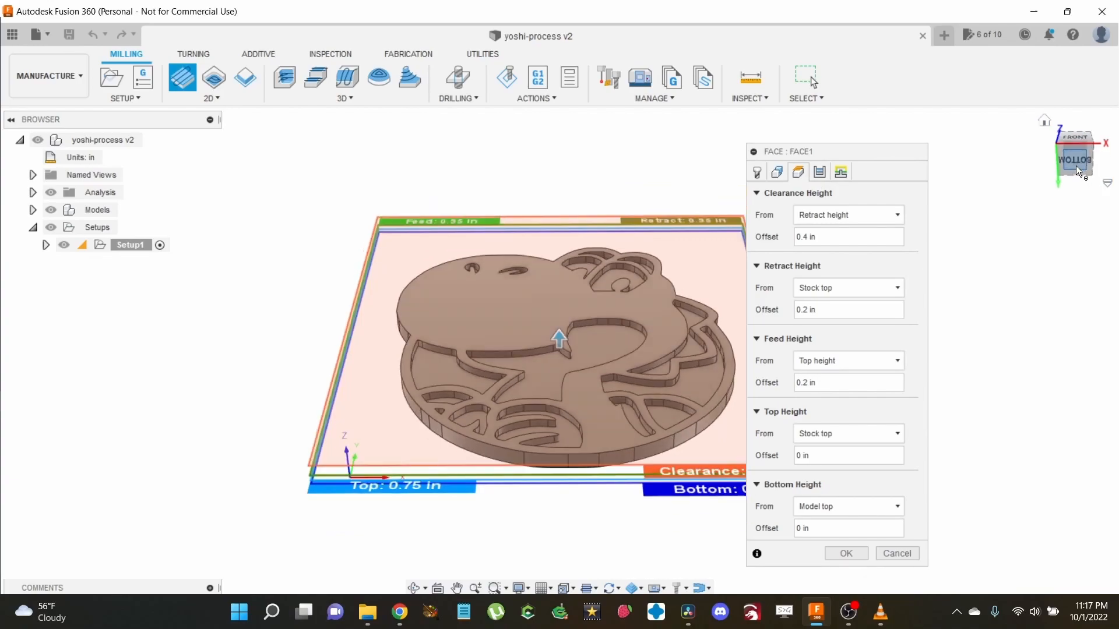
scroll(527, 344, "up", 5)
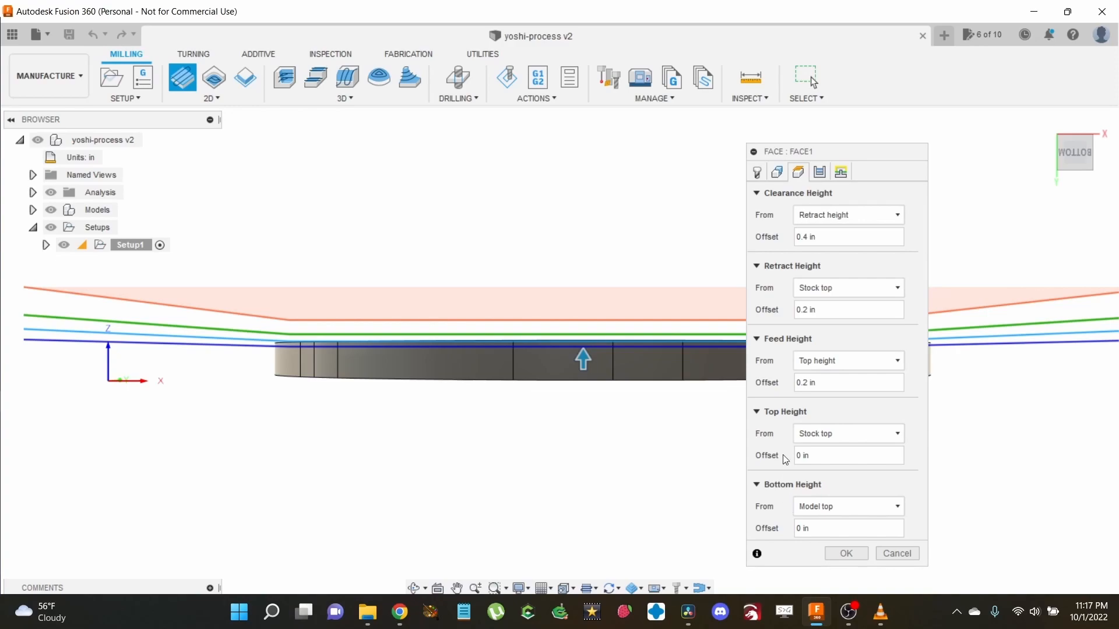
Step: Try a different pass direction angle for the facing passes and return it to 0 deg
left_click(819, 172)
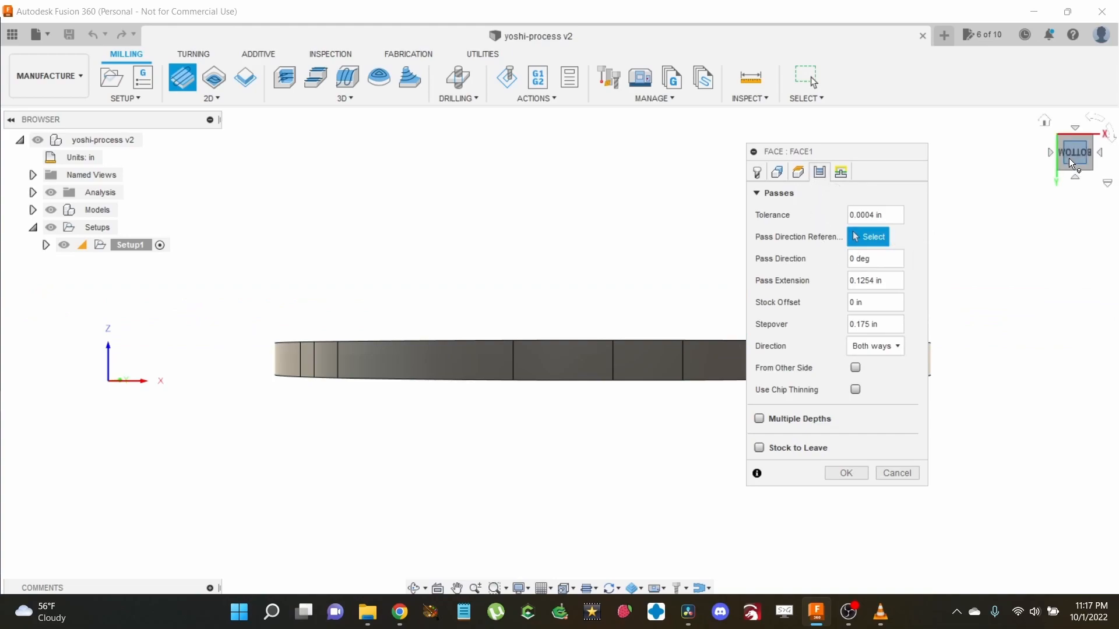
left_click(1078, 127)
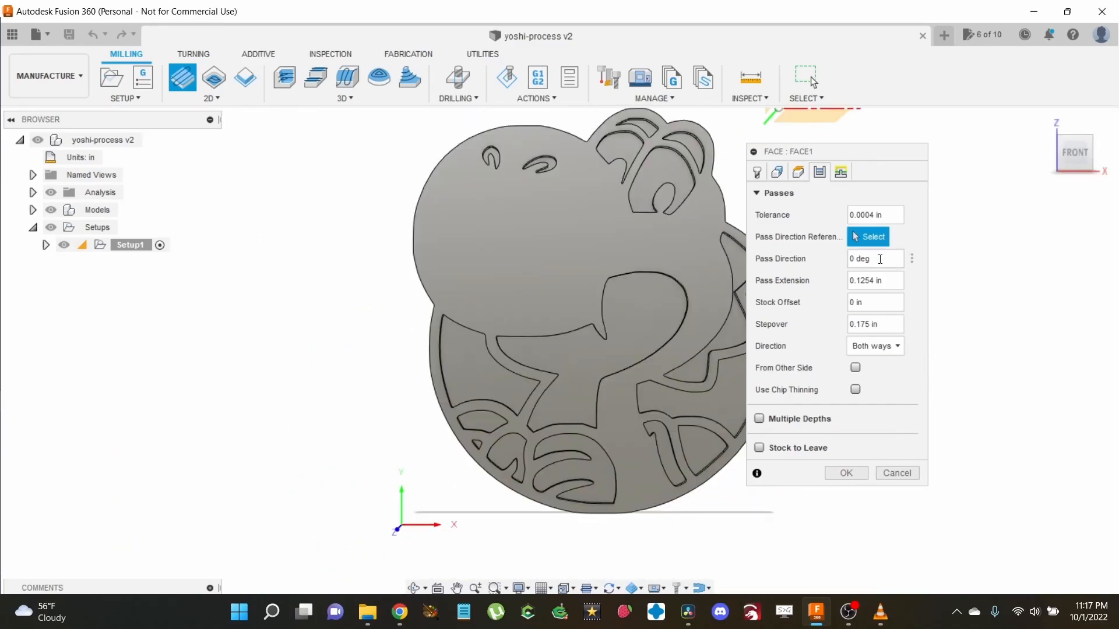
left_click(857, 260)
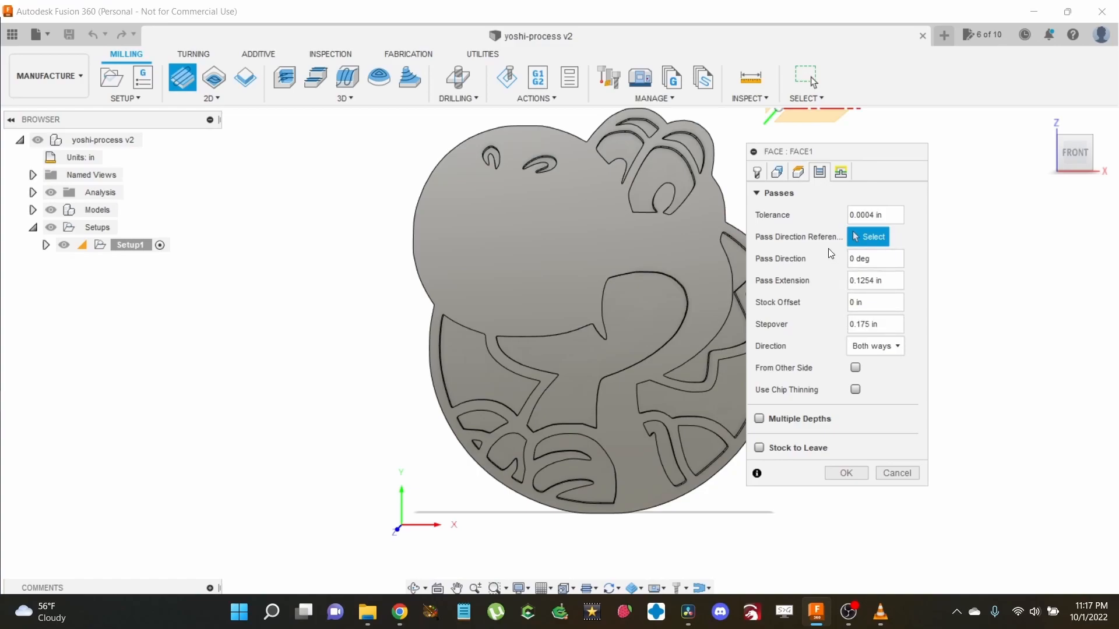
type("9")
key("BackSpace")
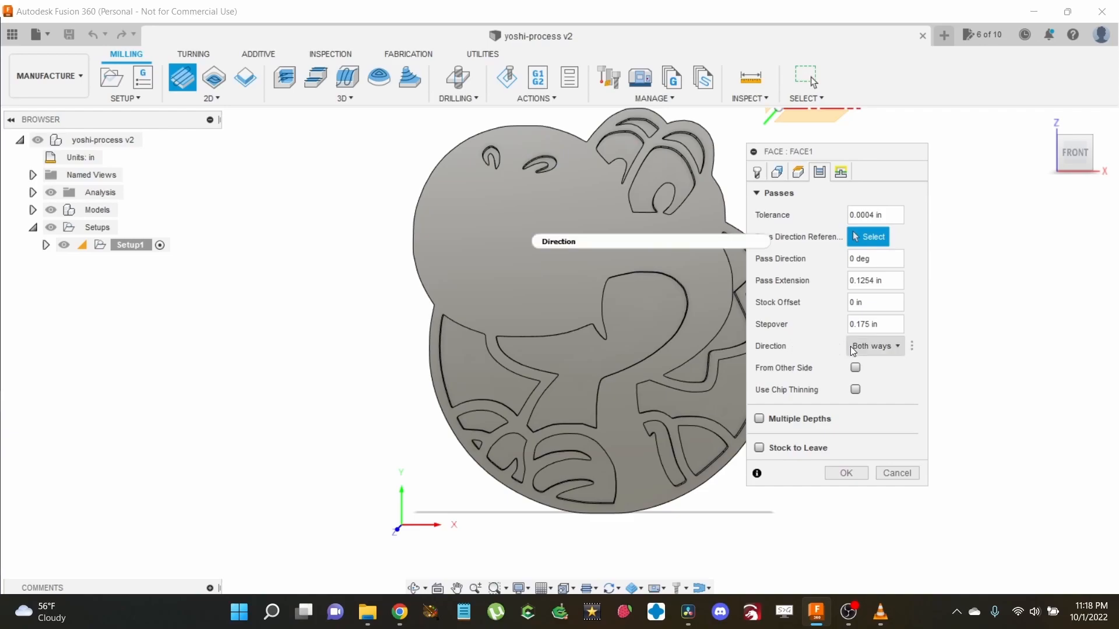
Step: Enable multiple depths for the facing passes with a maximum stepdown of 0.06 in and generate the toolpath
mouse_move(852, 349)
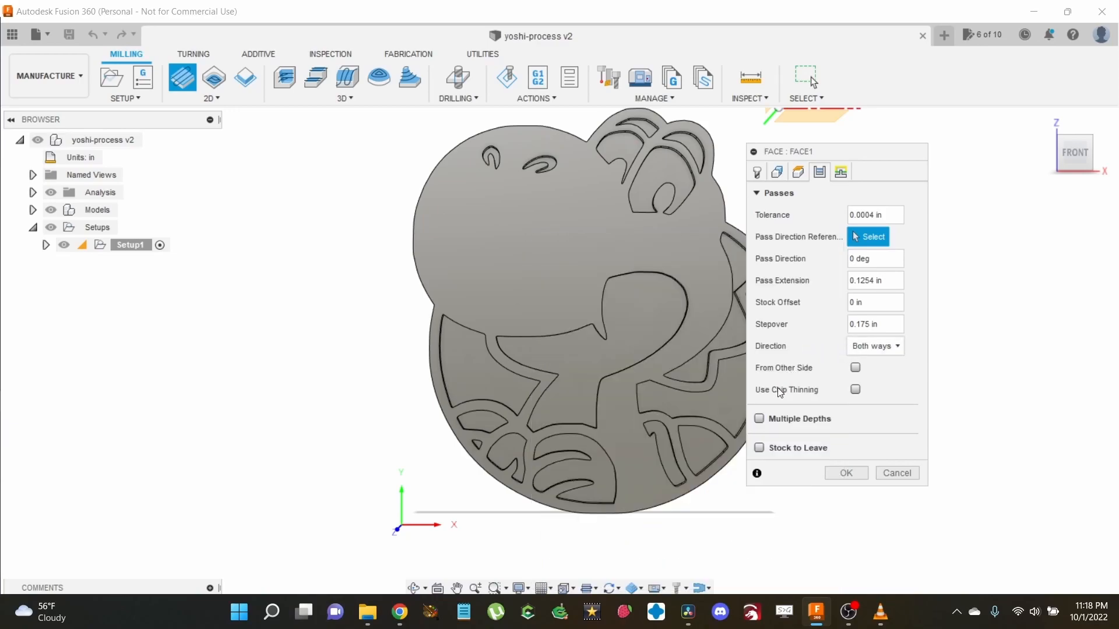
left_click(760, 418)
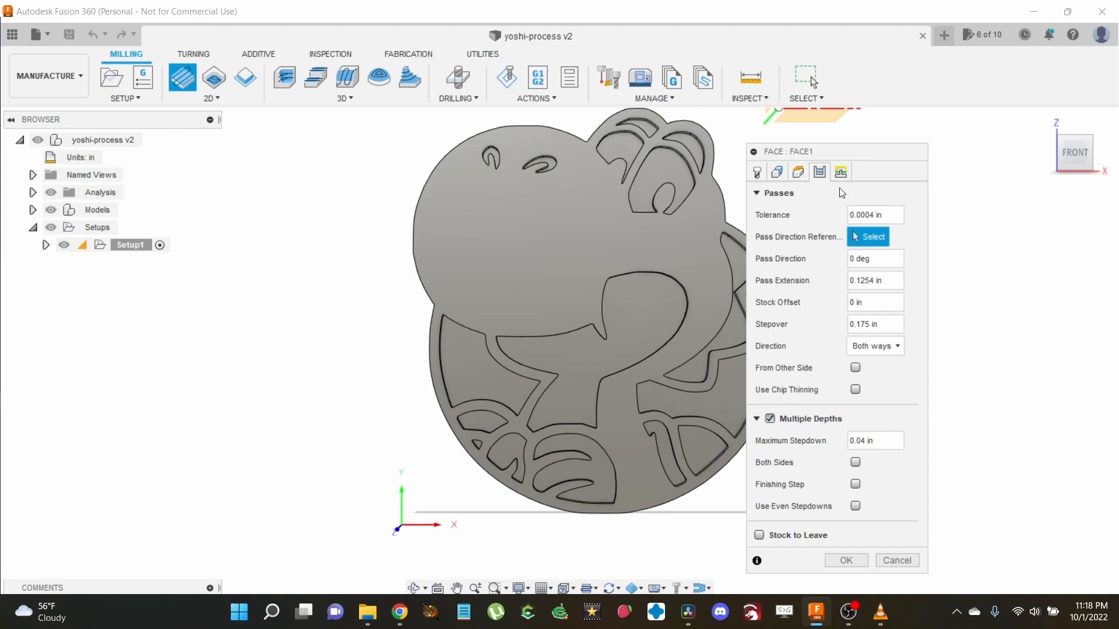
left_click_drag(837, 155, 834, 123)
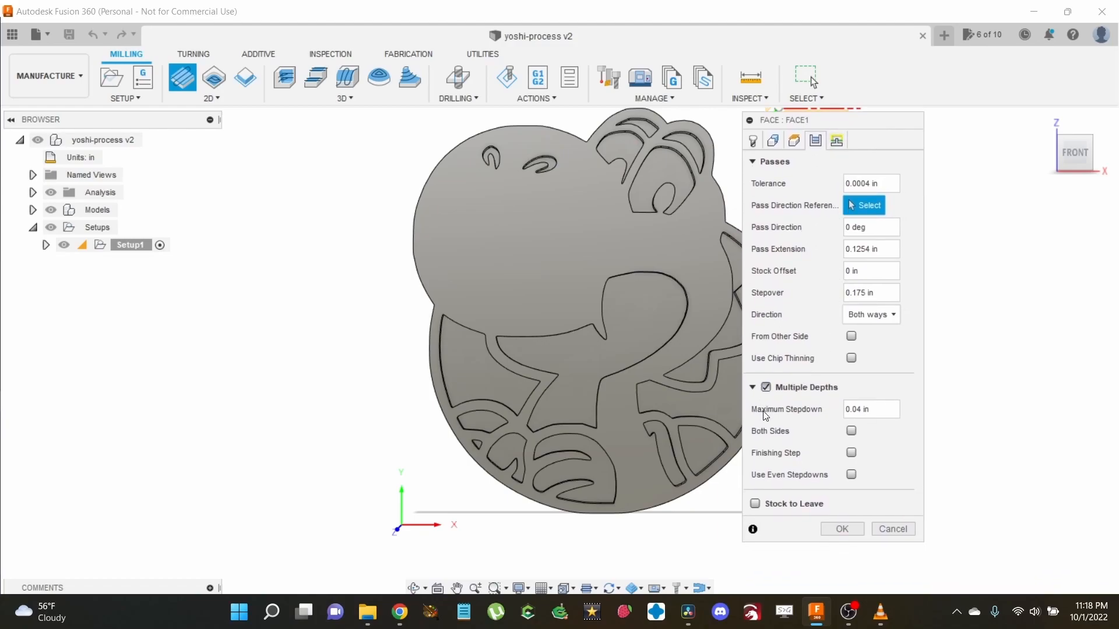
left_click(855, 410)
key("BackSpace")
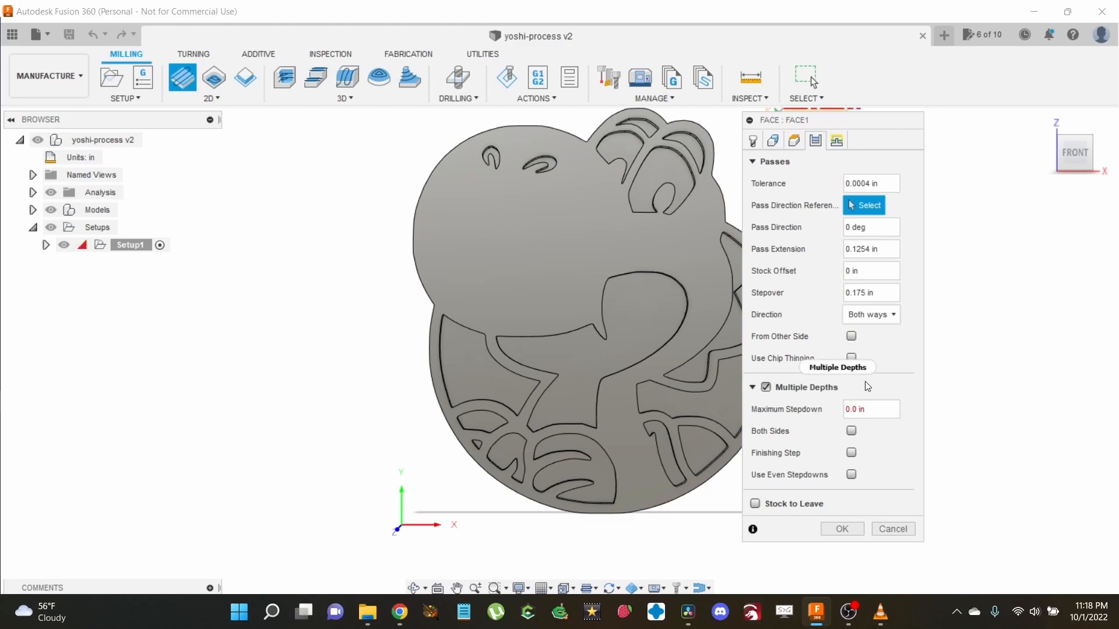
type("6")
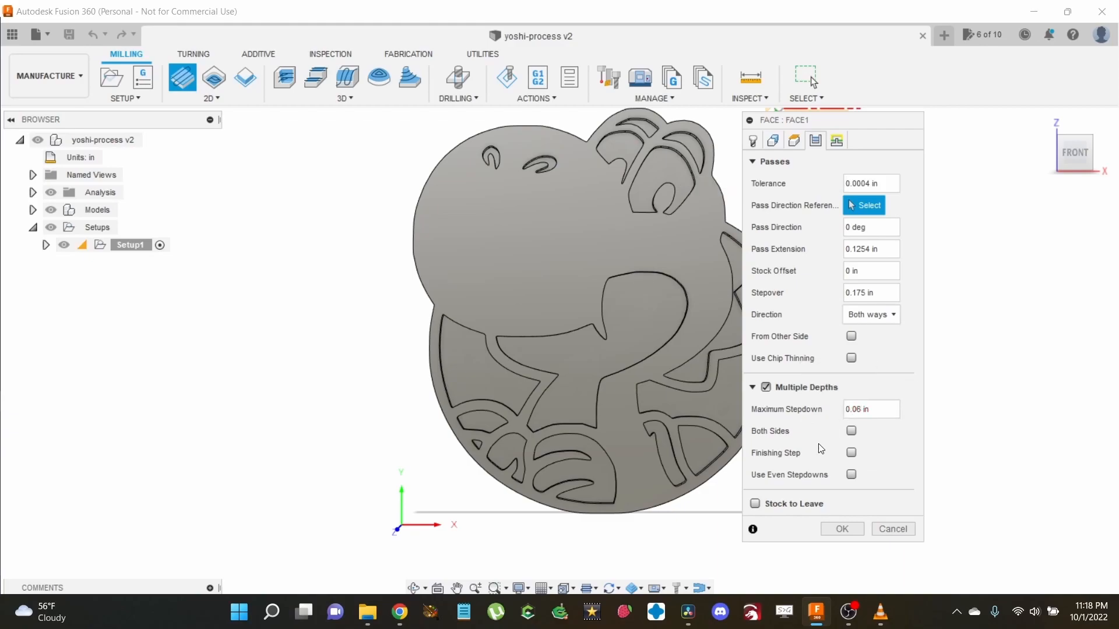
left_click(836, 527)
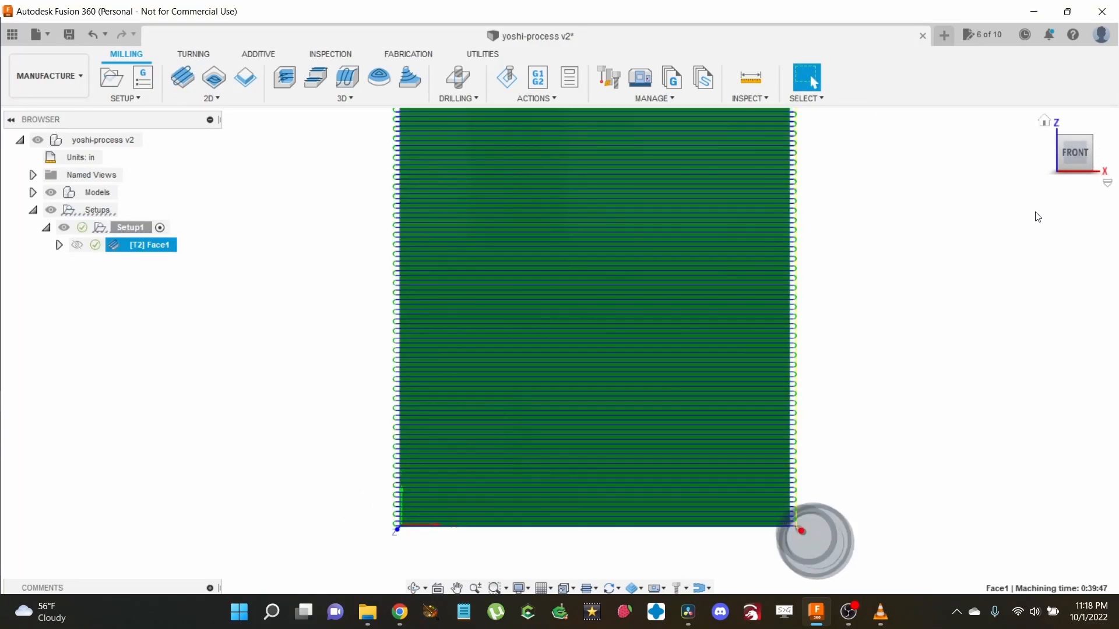
Step: Inspect the facing toolpath's depth passes close up at the stock corner and check the operation's machining time
mouse_move(1072, 149)
left_mouse_down()
mouse_move(1072, 134)
mouse_move(1072, 151)
left_mouse_up()
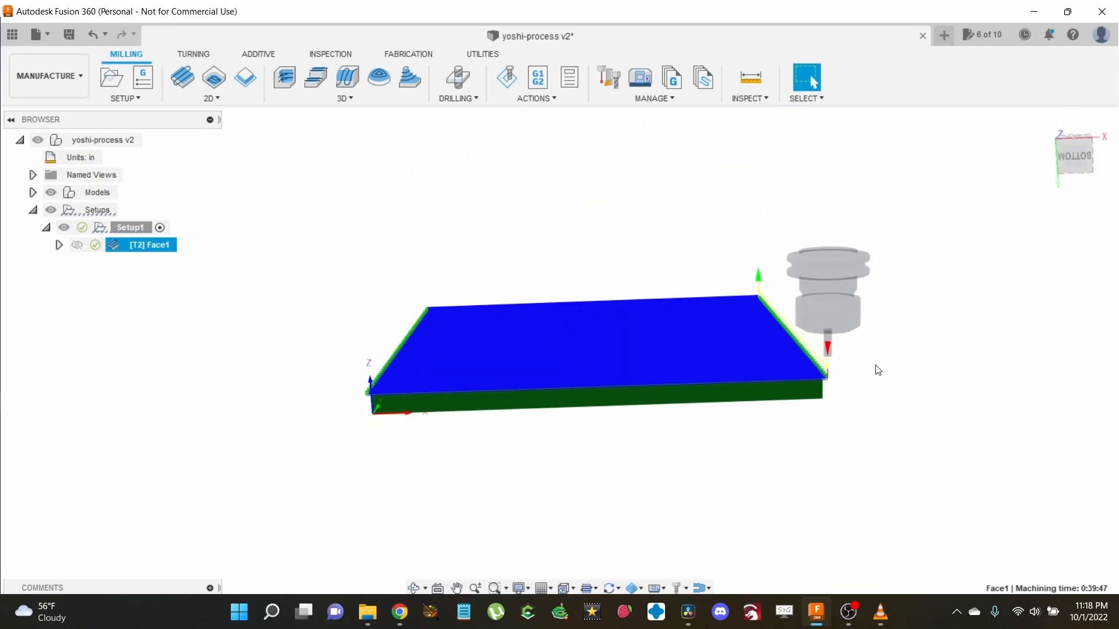
scroll(878, 371, "up", 10)
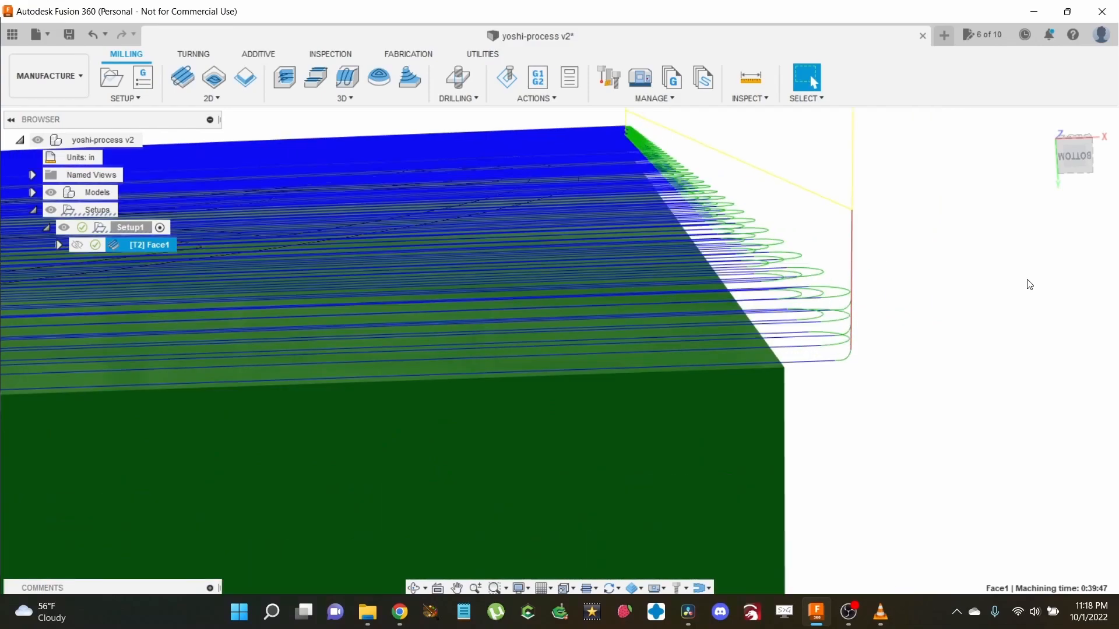
left_click_drag(1071, 159, 1079, 158)
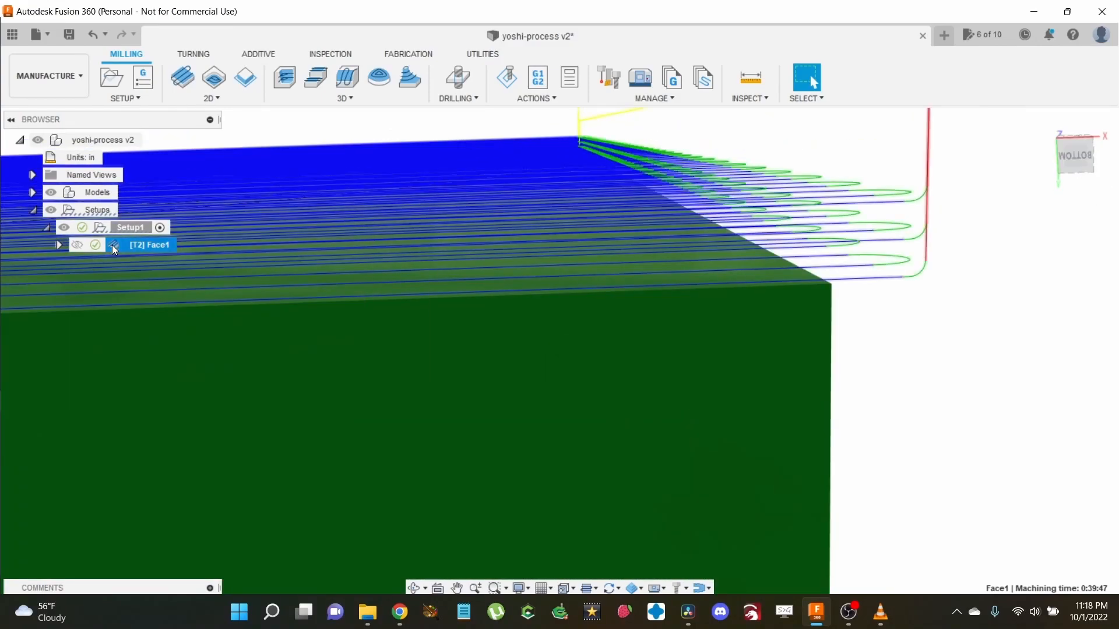
right_click(112, 244)
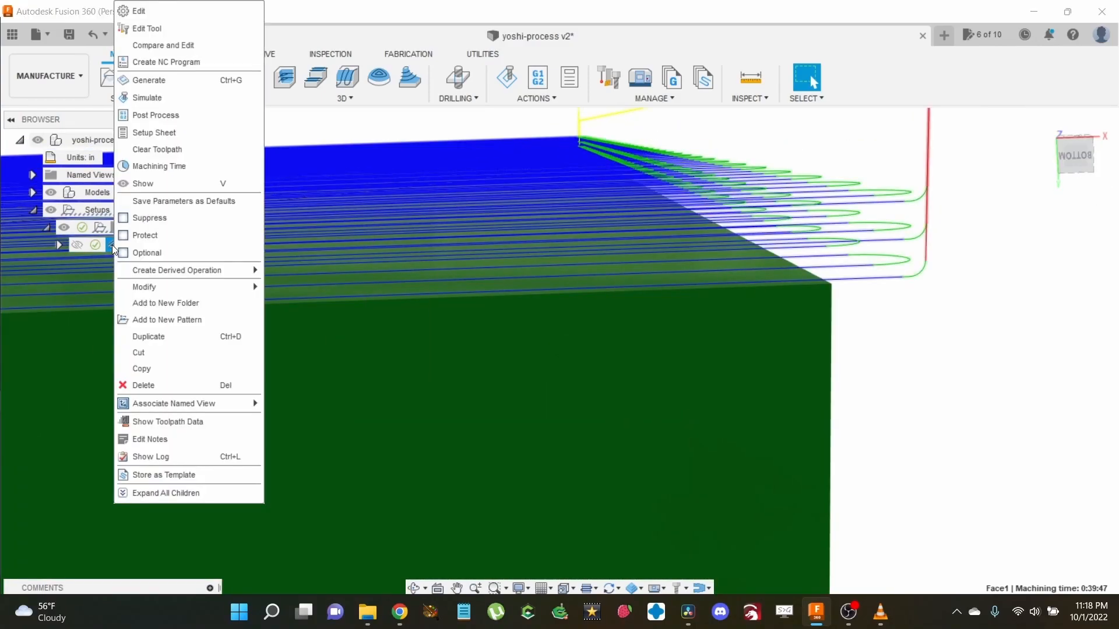
left_click(130, 168)
left_click(1076, 453)
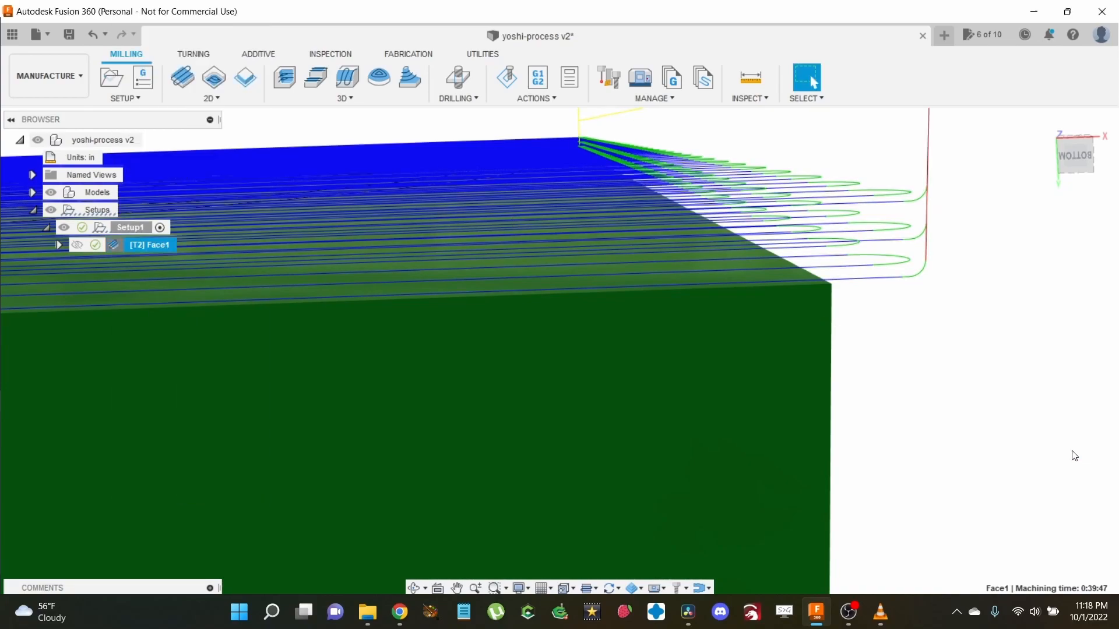
Step: Edit Face1 to use a maximum stepdown of 0.08 in and regenerate its toolpath
double_click(113, 245)
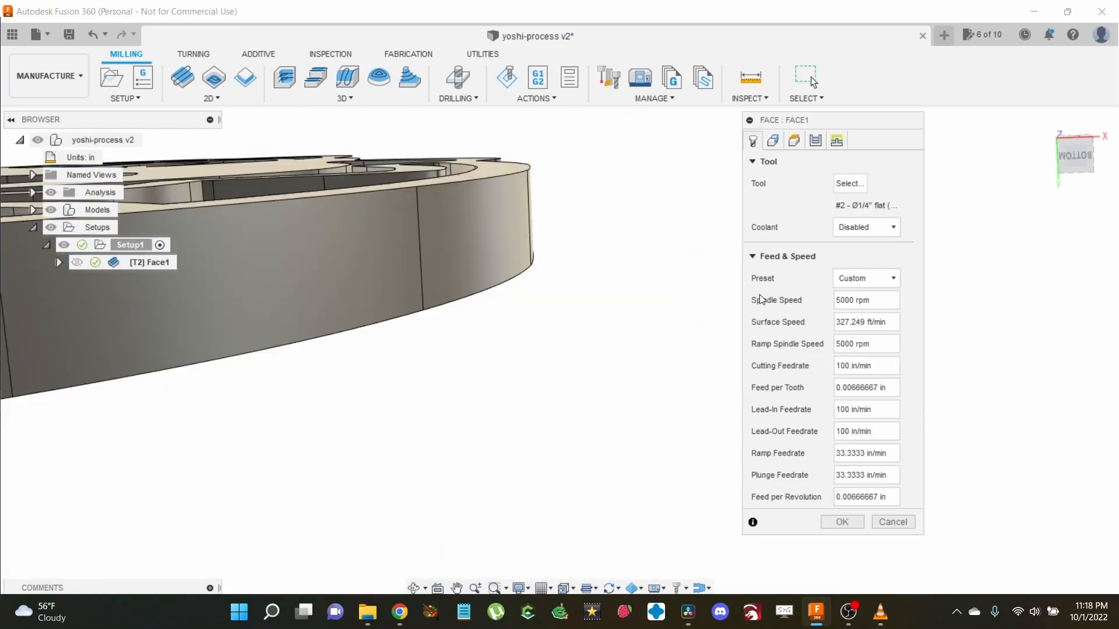
left_click(815, 140)
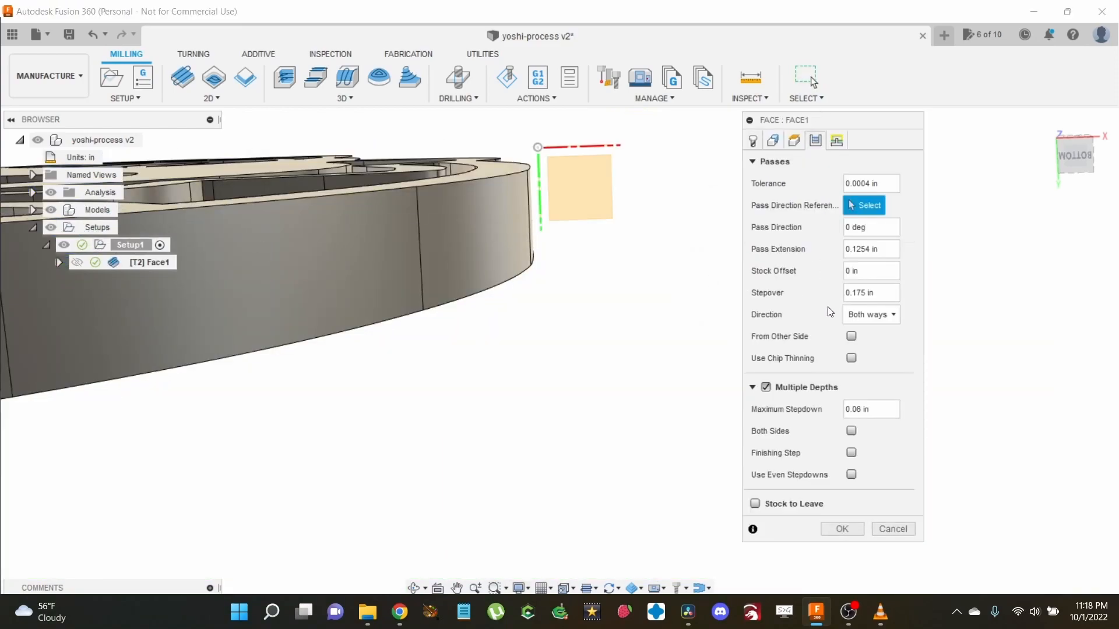
key("BackSpace")
type("8")
left_click(841, 528)
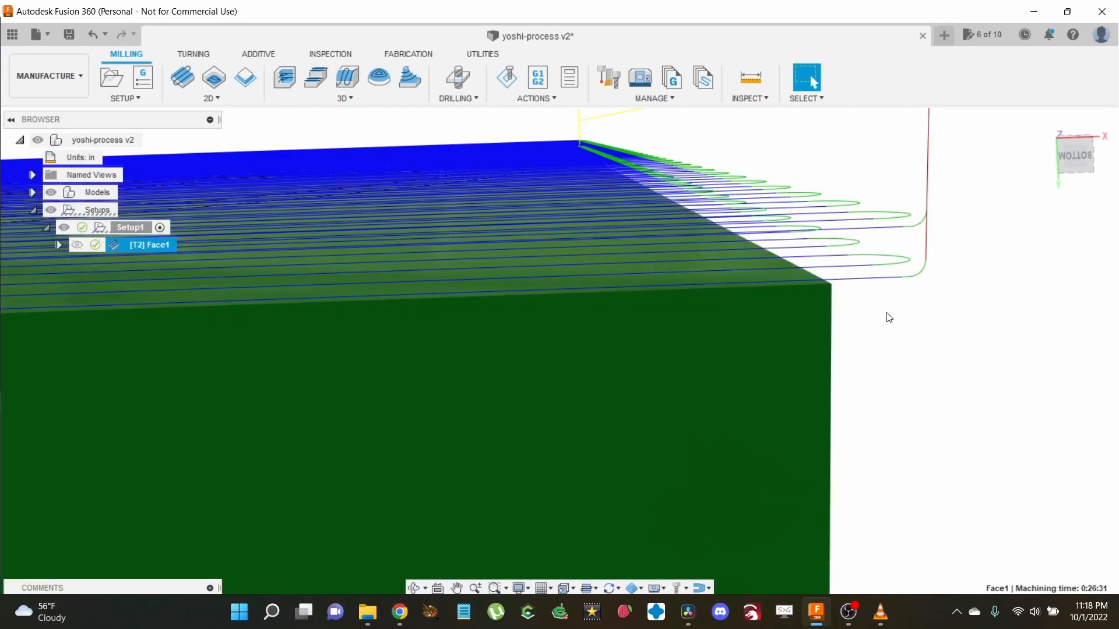
Step: Check the machining time of the regenerated Face1 operation
right_click(116, 243)
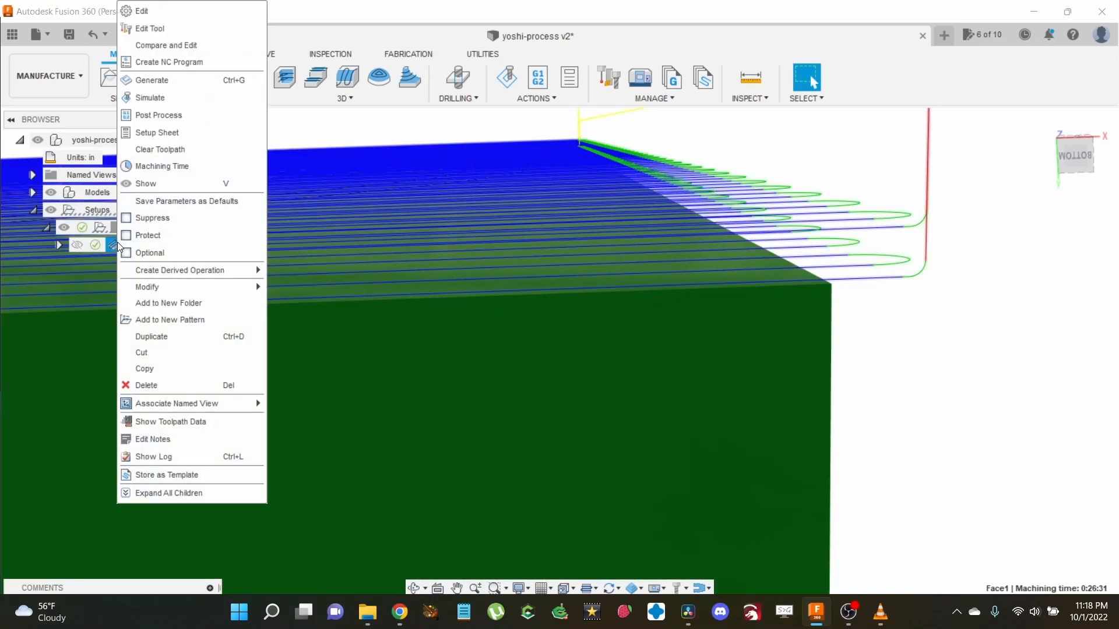
left_click(148, 168)
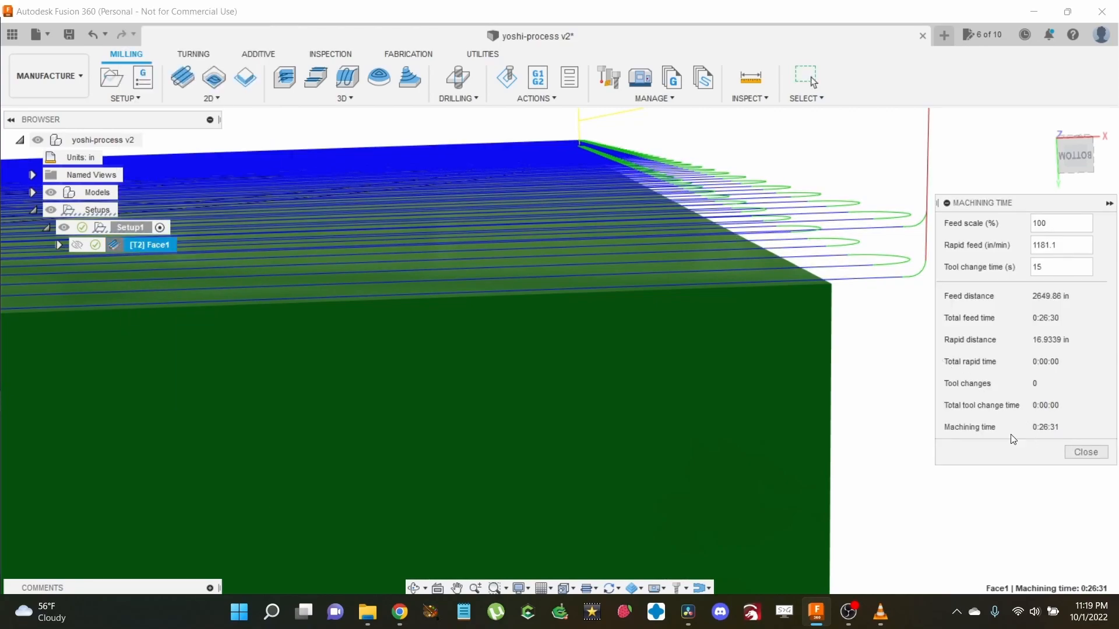
left_click(1086, 452)
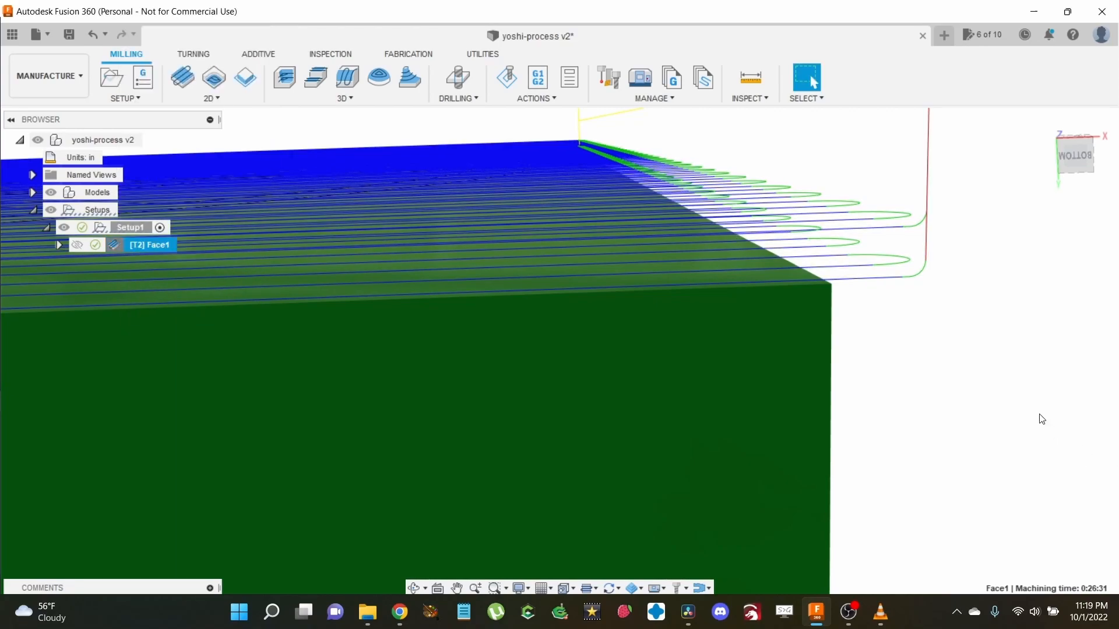
Step: Display the Face1 toolpath over the plaque and inspect how its passes cover the stock
scroll(1020, 233, "down", 2)
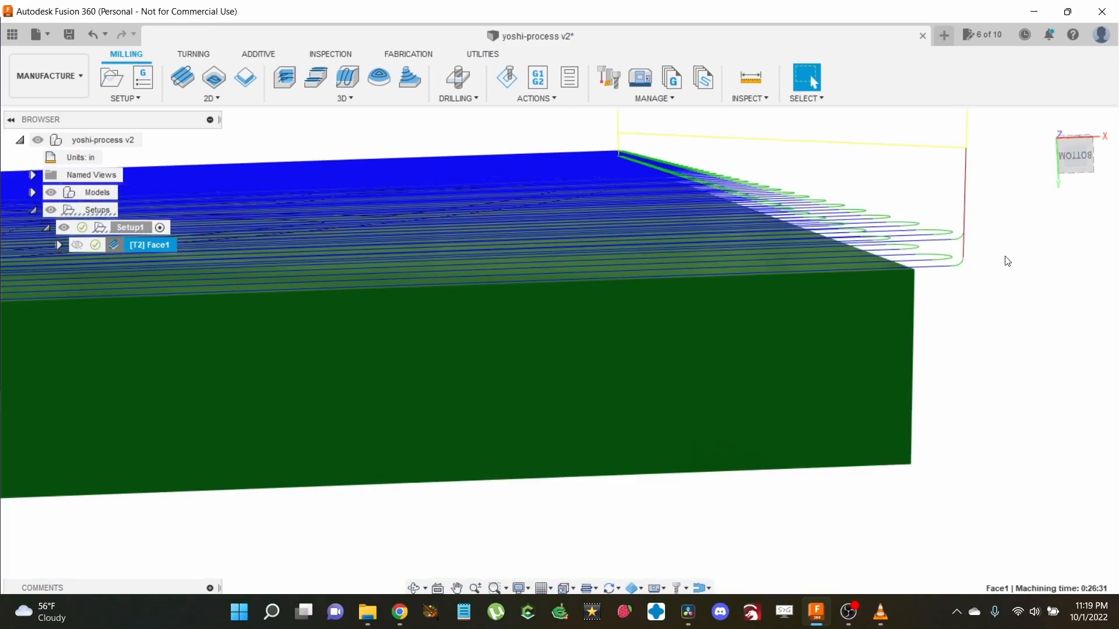
scroll(868, 290, "down", 3)
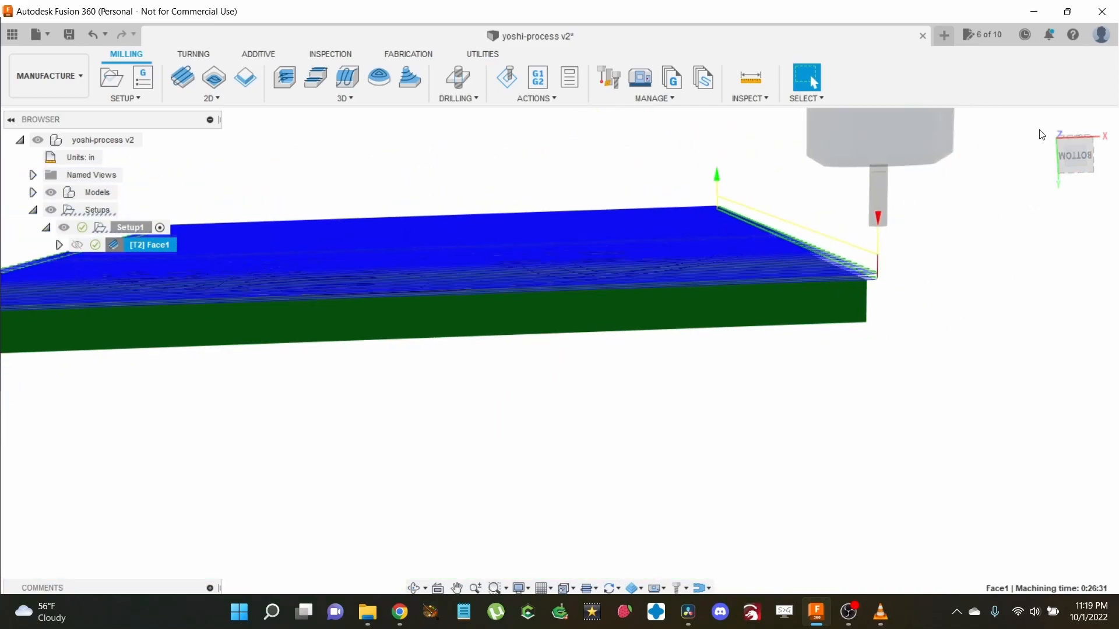
left_click(1075, 156)
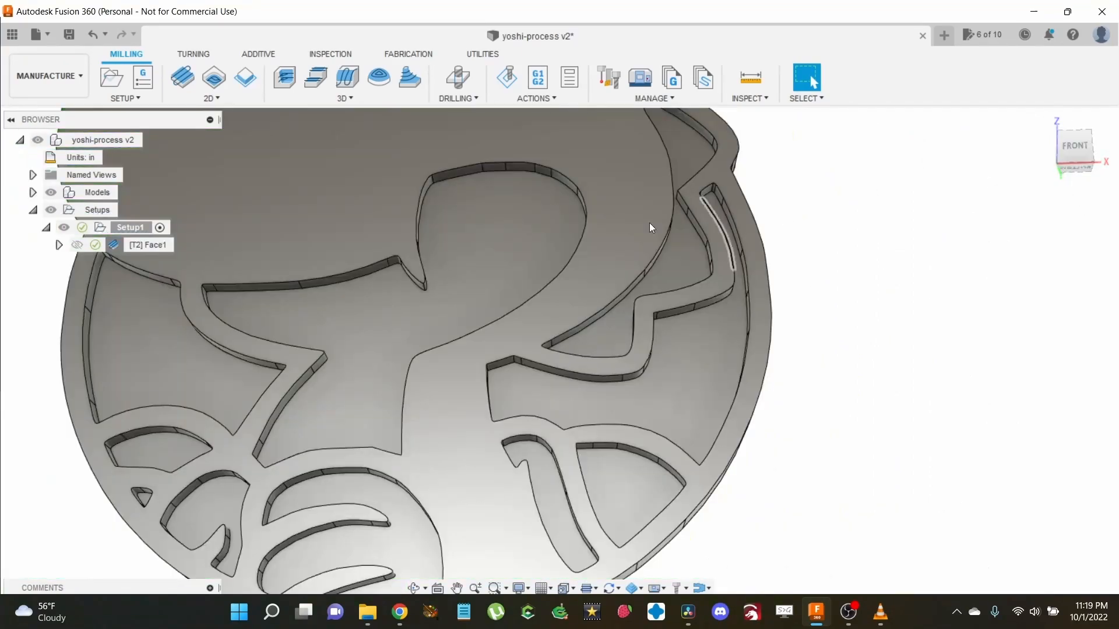
left_click(77, 245)
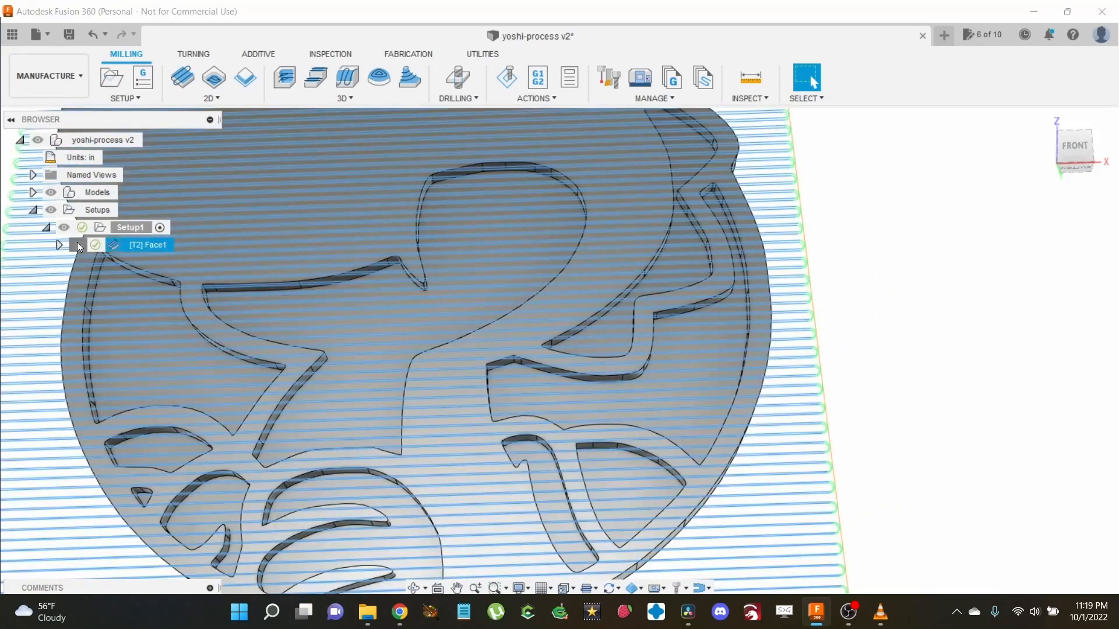
scroll(959, 310, "down", 4)
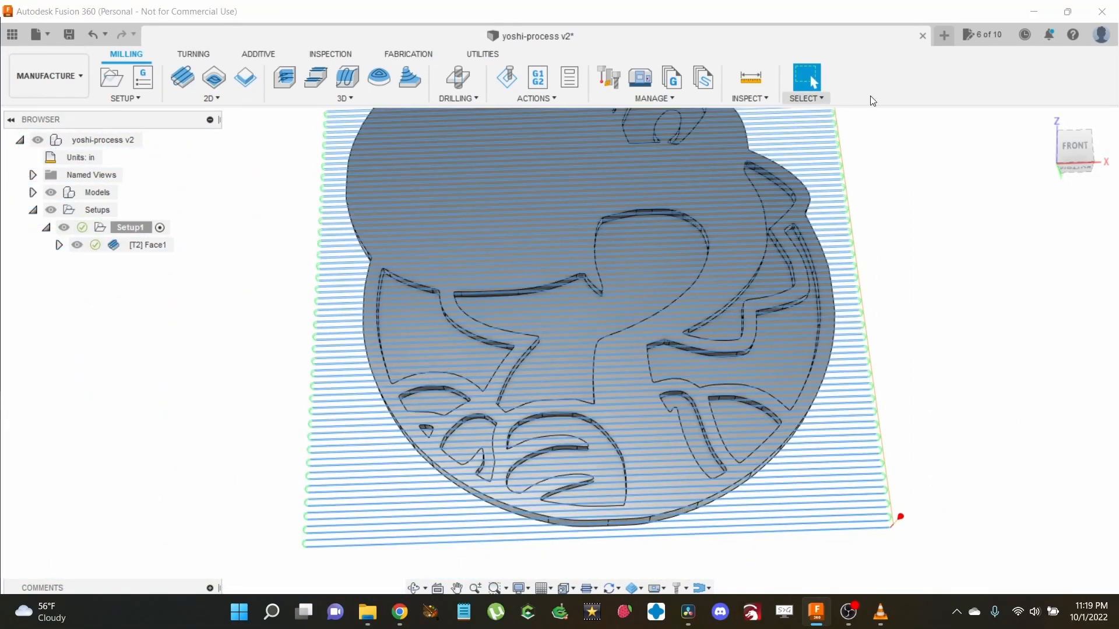
left_click_drag(1071, 148, 1071, 135)
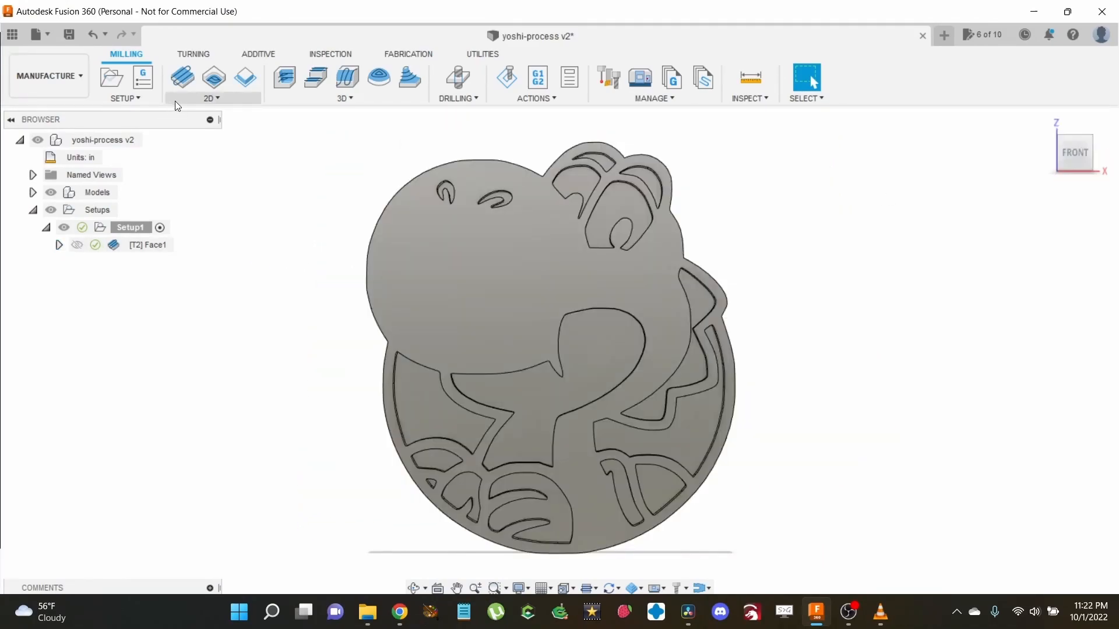
Step: Start a 2D Pocket operation and select the belly, mouth and lower-left pocket floors of the plaque as its geometry
left_click(176, 100)
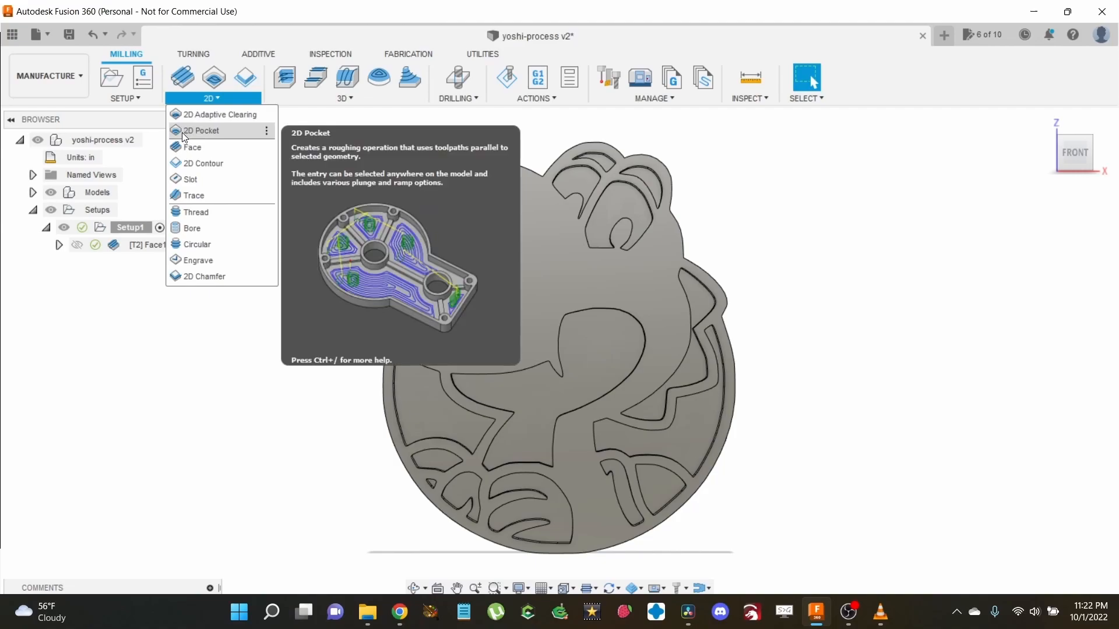
left_click(182, 131)
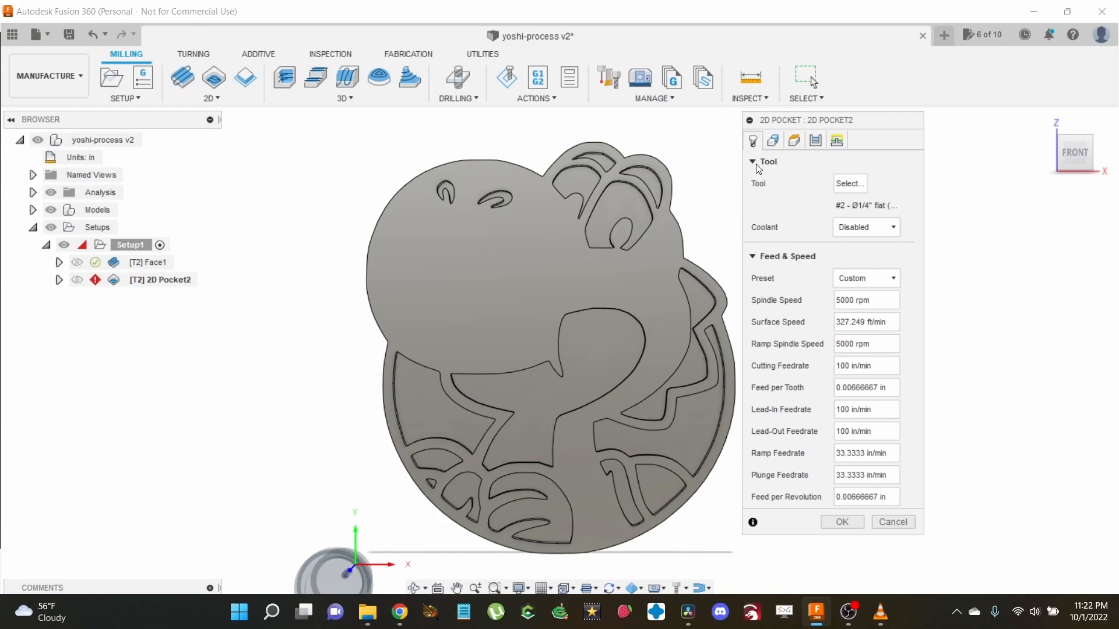
left_click(772, 141)
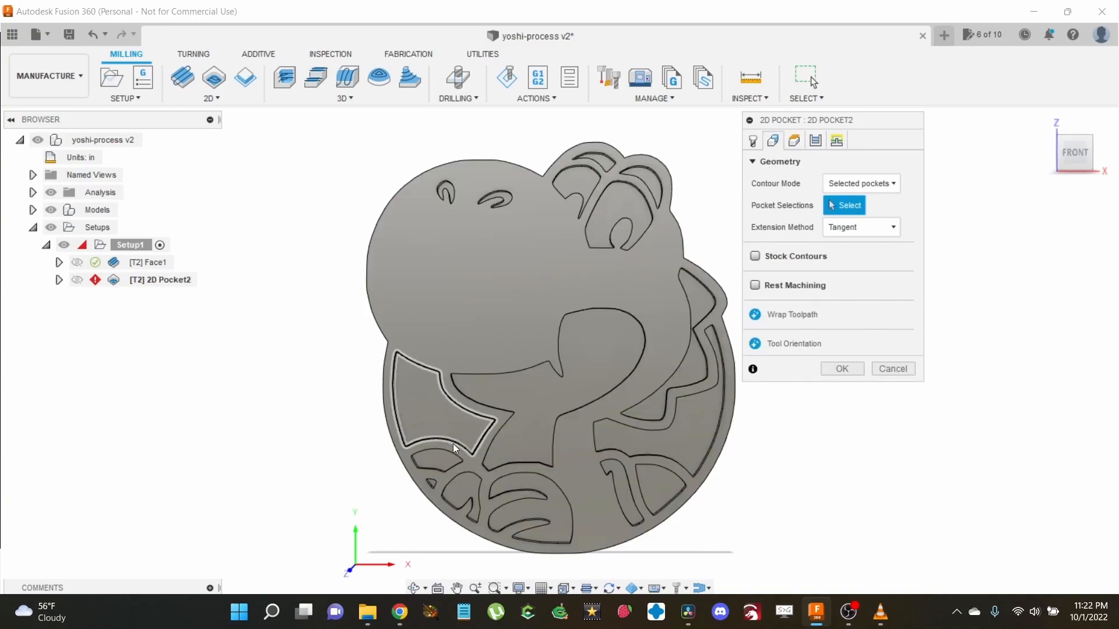
scroll(441, 420, "up", 5)
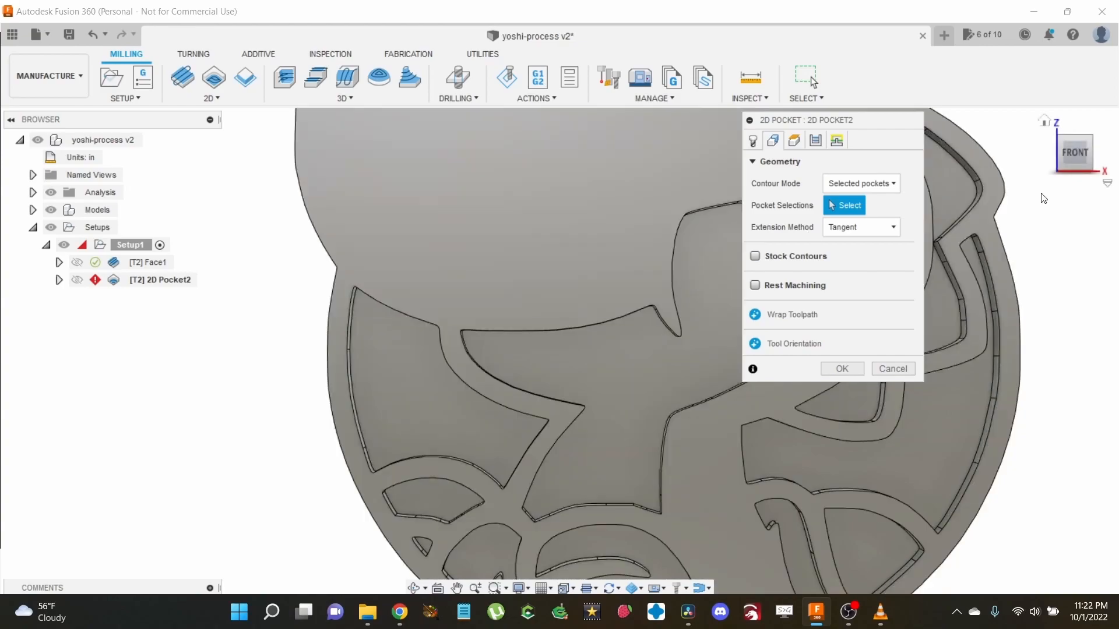
left_click_drag(1073, 153, 1031, 163)
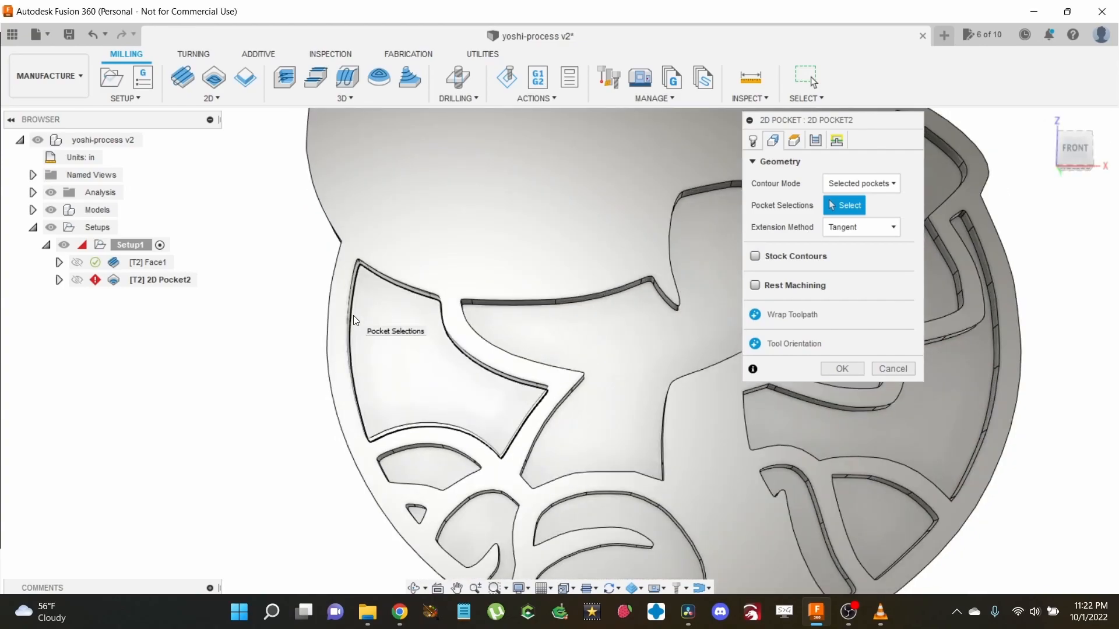
left_click(408, 346)
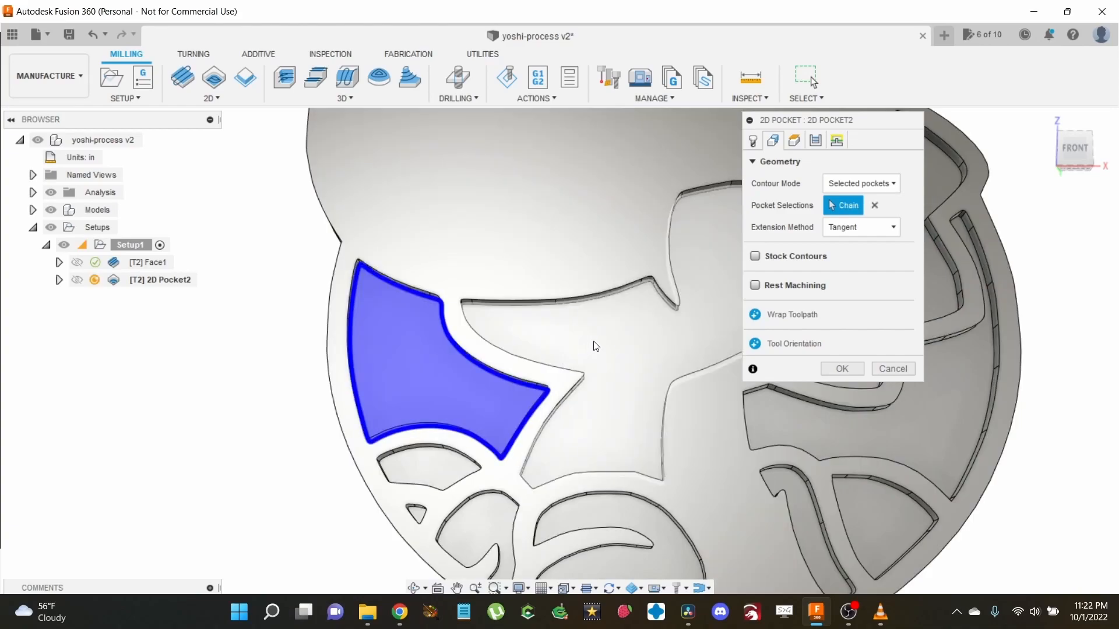
left_click(592, 344)
left_click(439, 463)
left_click(420, 513)
left_click(496, 518)
left_click(576, 516)
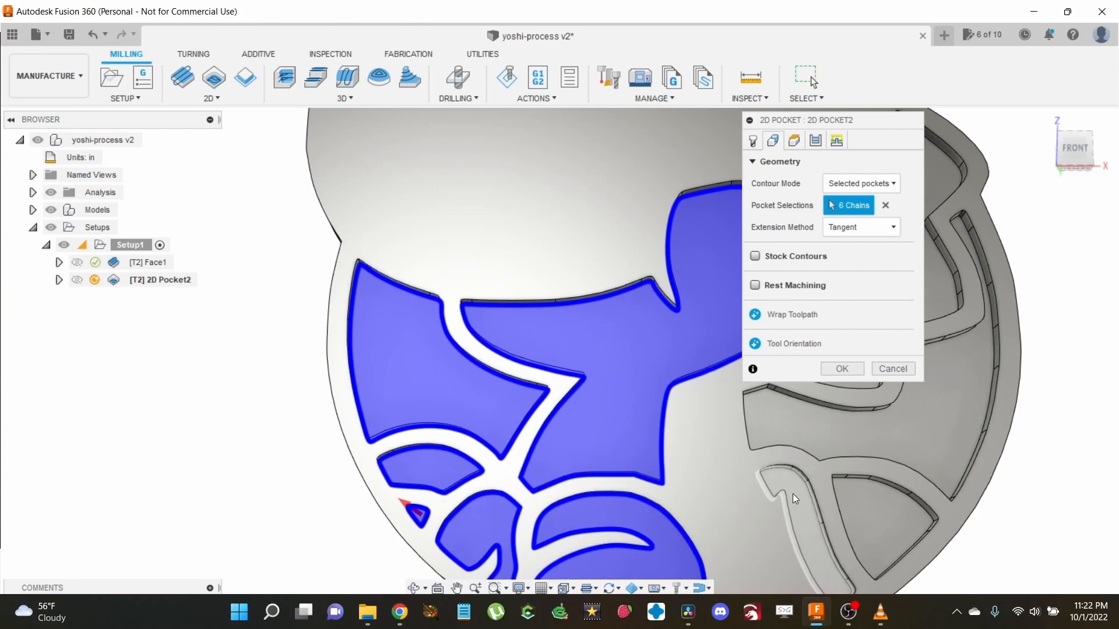
Step: Add the pocket floors along the plaque's right side to the pocket selection and pick the large top face as well
left_click(792, 494)
left_click(850, 503)
left_click(942, 431)
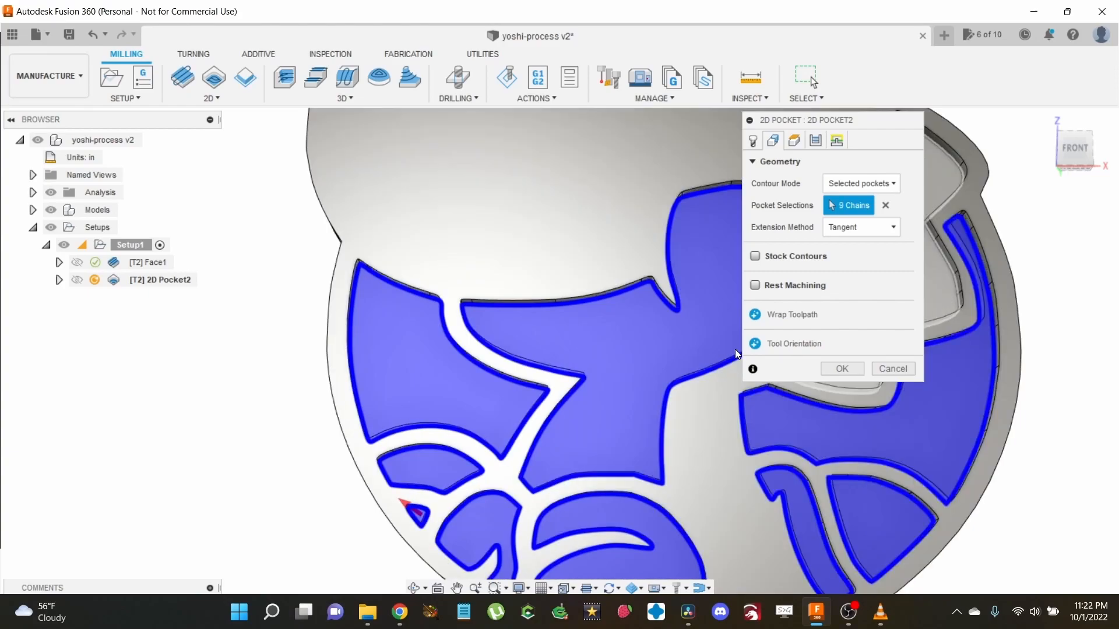
left_click(663, 390)
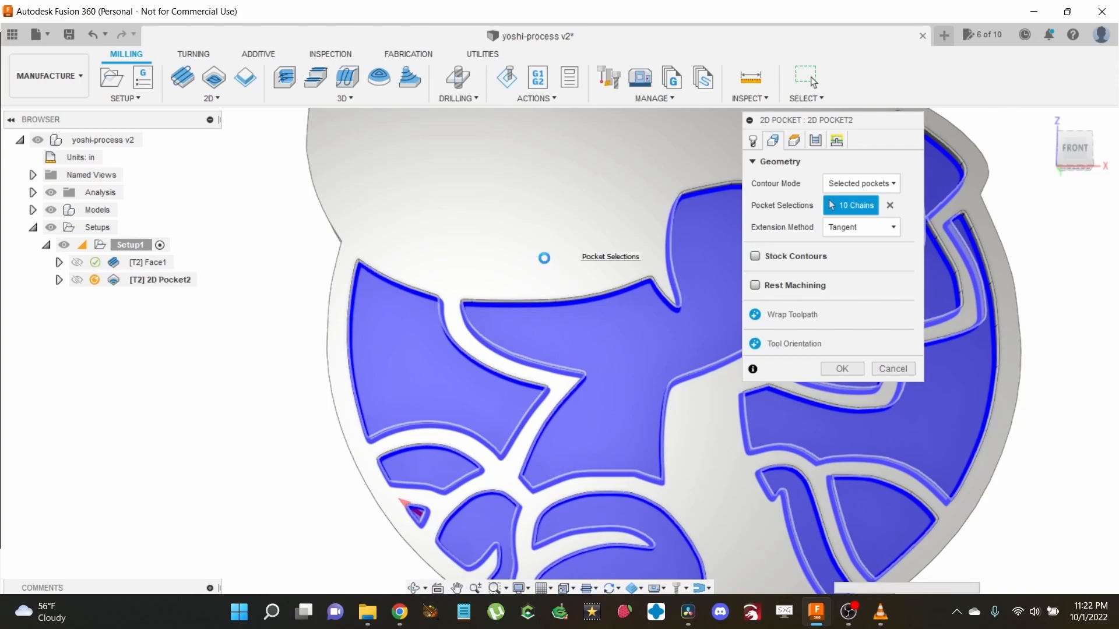
left_click(547, 237)
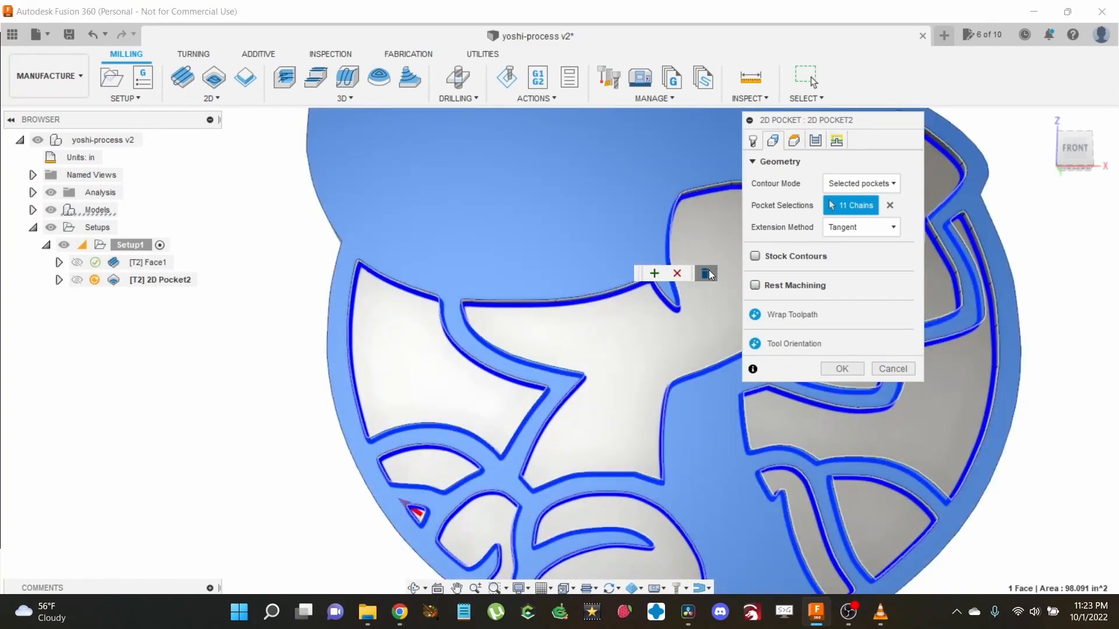
Step: Reference the pocket's top height from Model top and its bottom height from Model top with a -0.3 in offset
left_click(793, 142)
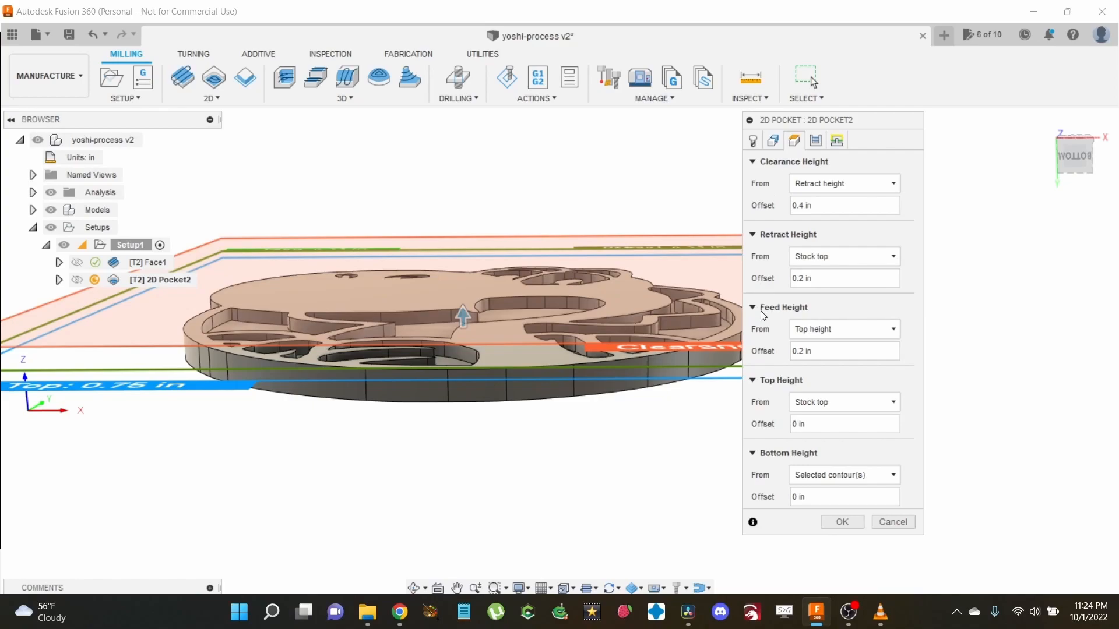
left_click(799, 403)
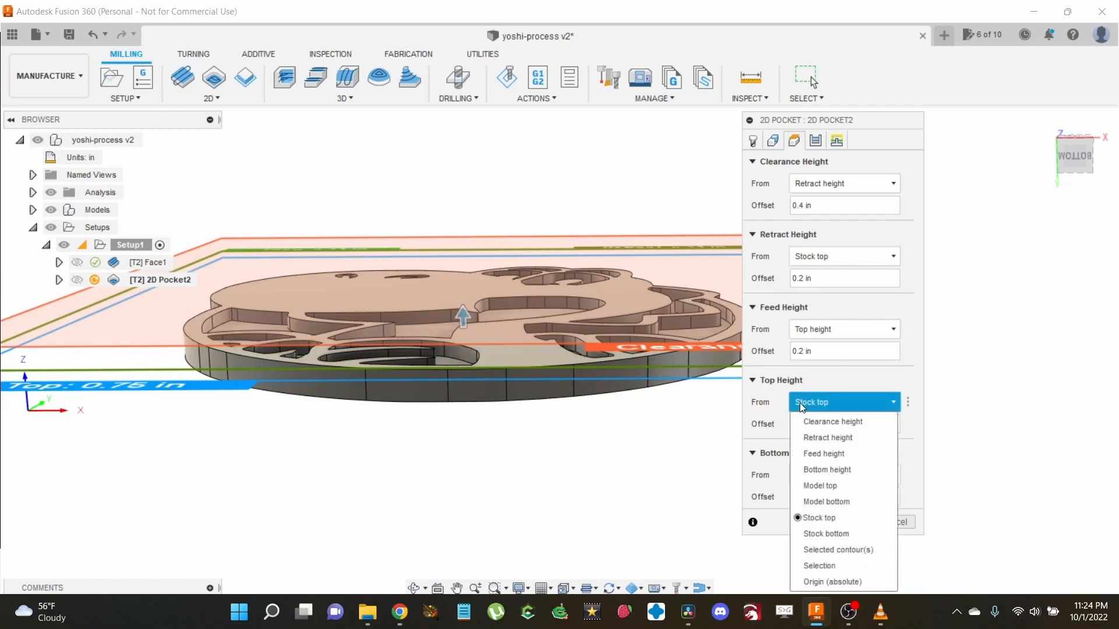
left_click(808, 486)
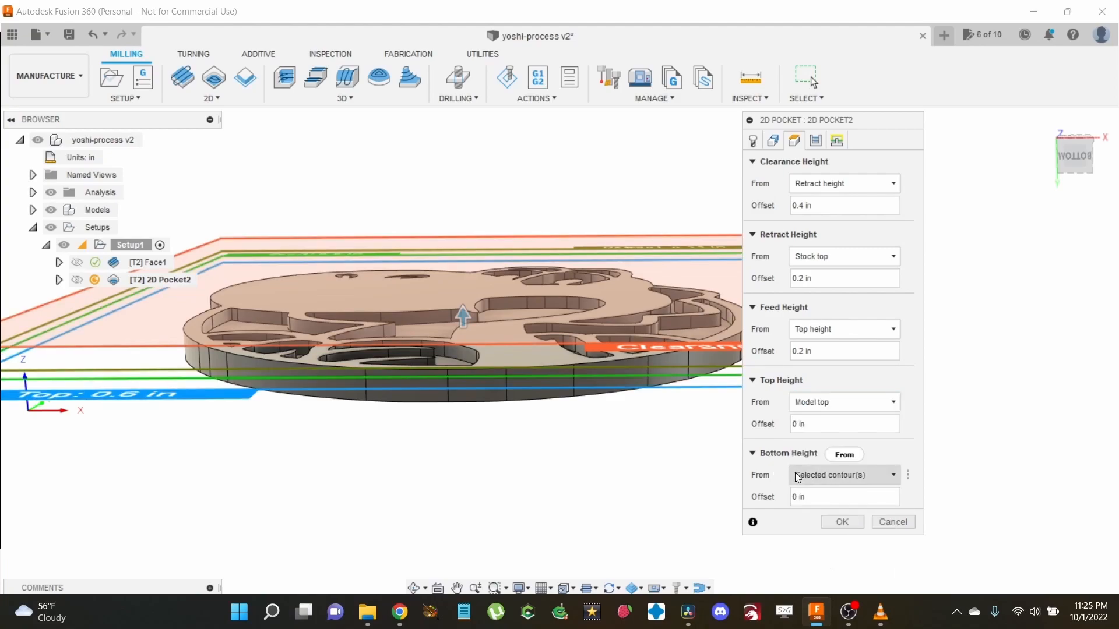
left_click(798, 475)
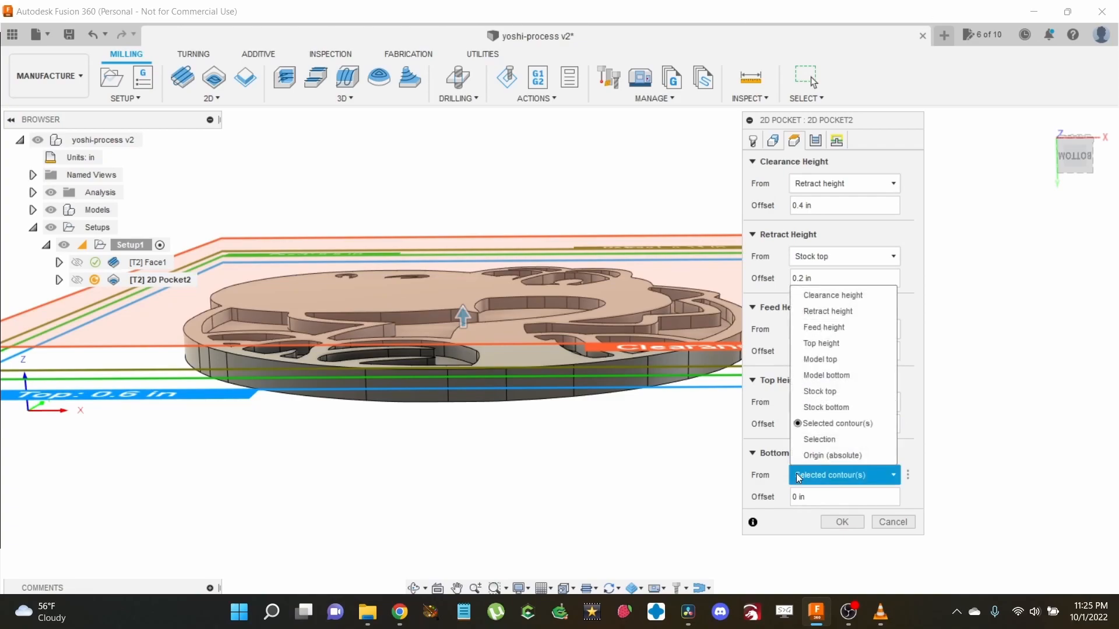
left_click(806, 362)
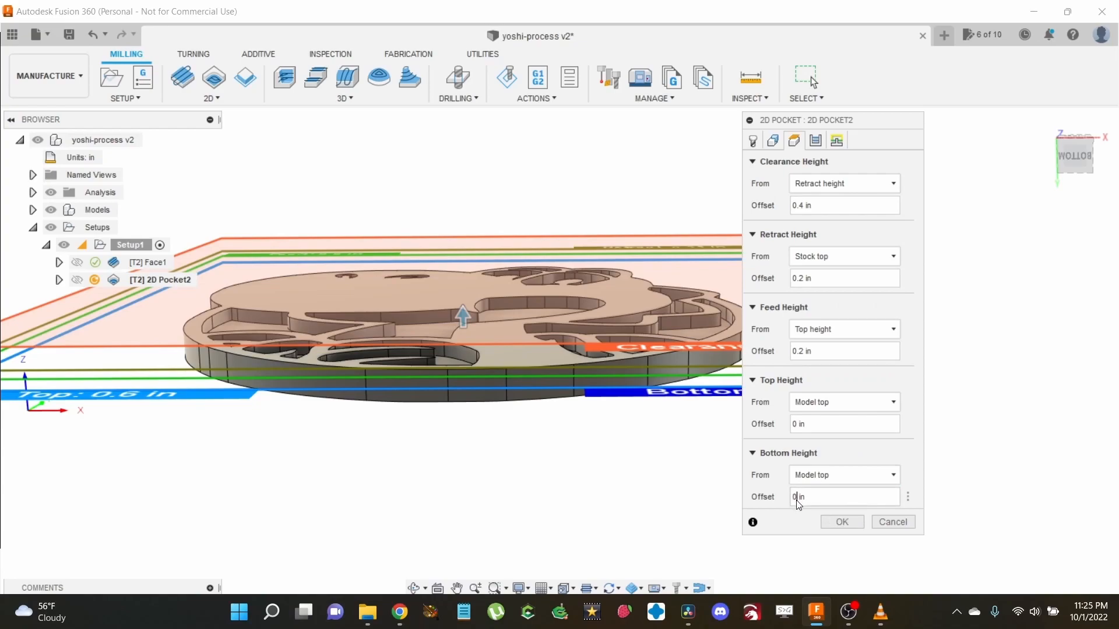
type("-")
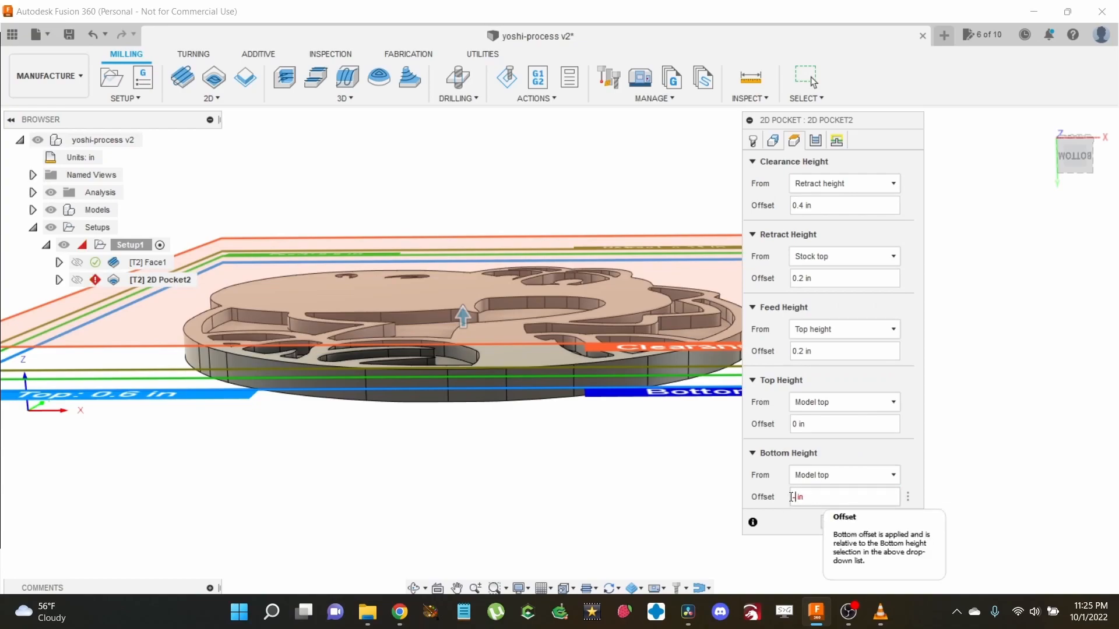
type(".3")
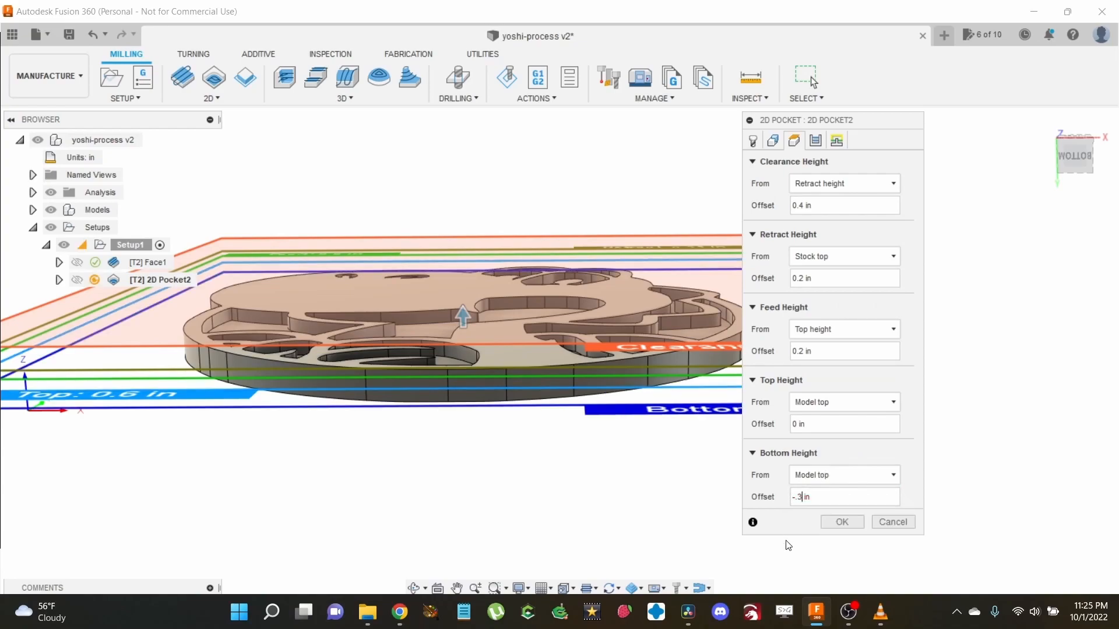
Step: Turn off Stock to Leave and enable Multiple Depths for the pocket passes
left_click(815, 139)
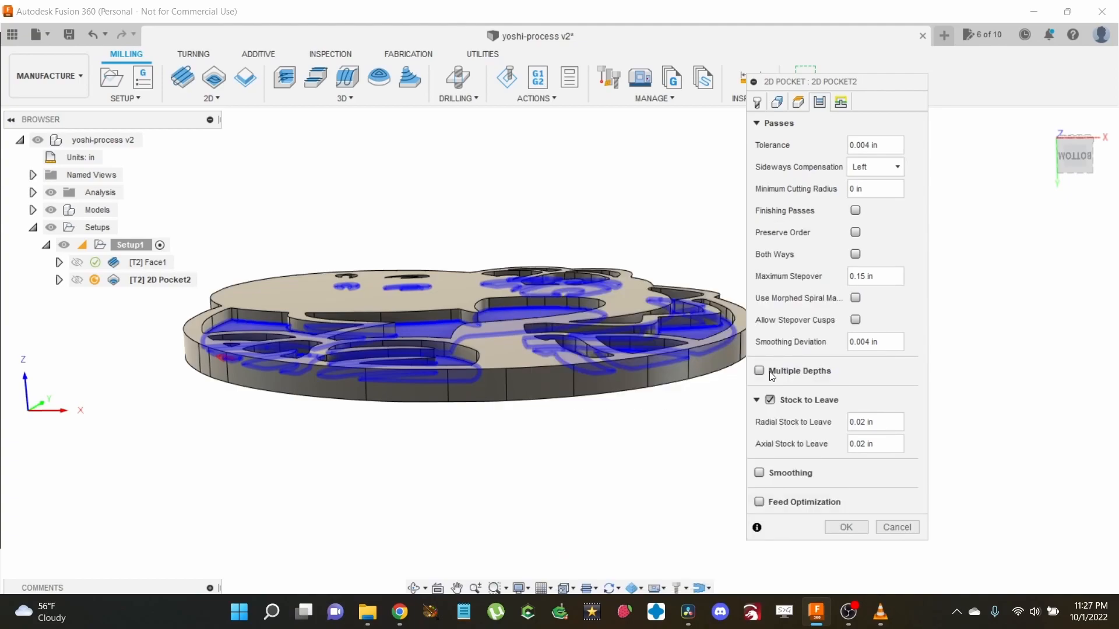
left_click(769, 400)
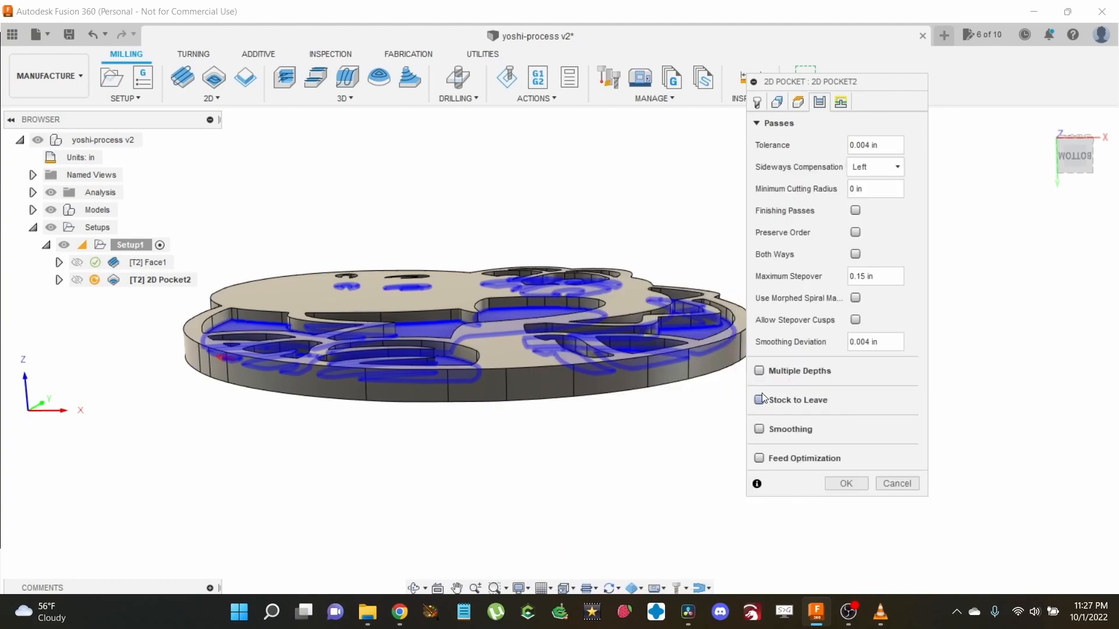
left_click(758, 371)
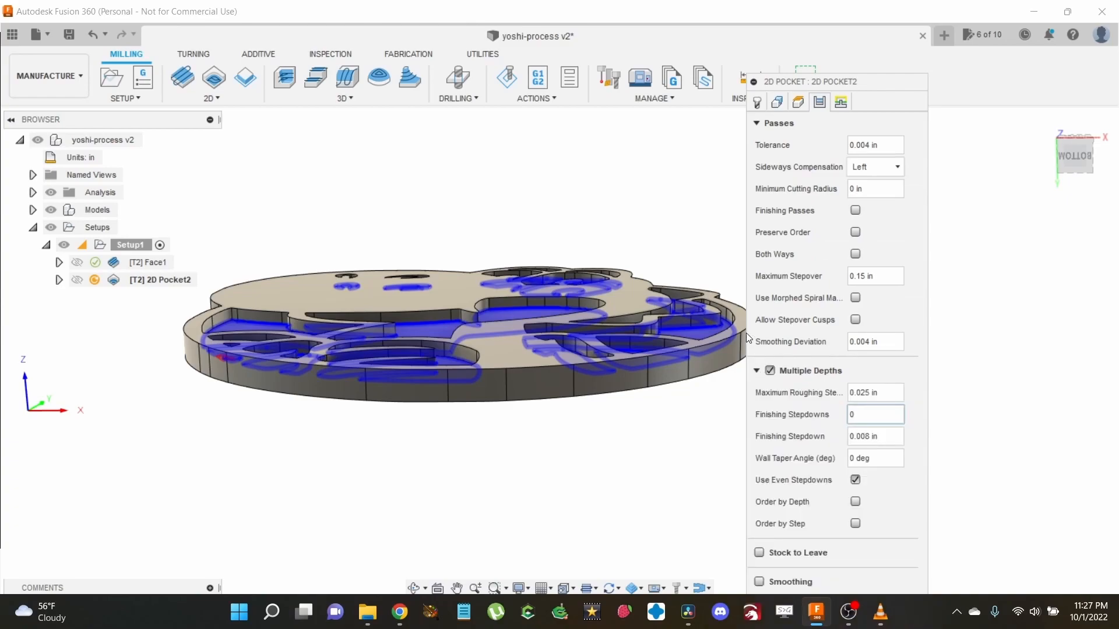
Step: Set the maximum roughing stepdown to 0.06 in with 0 finishing stepdowns and generate the pocket toolpath
left_click(761, 125)
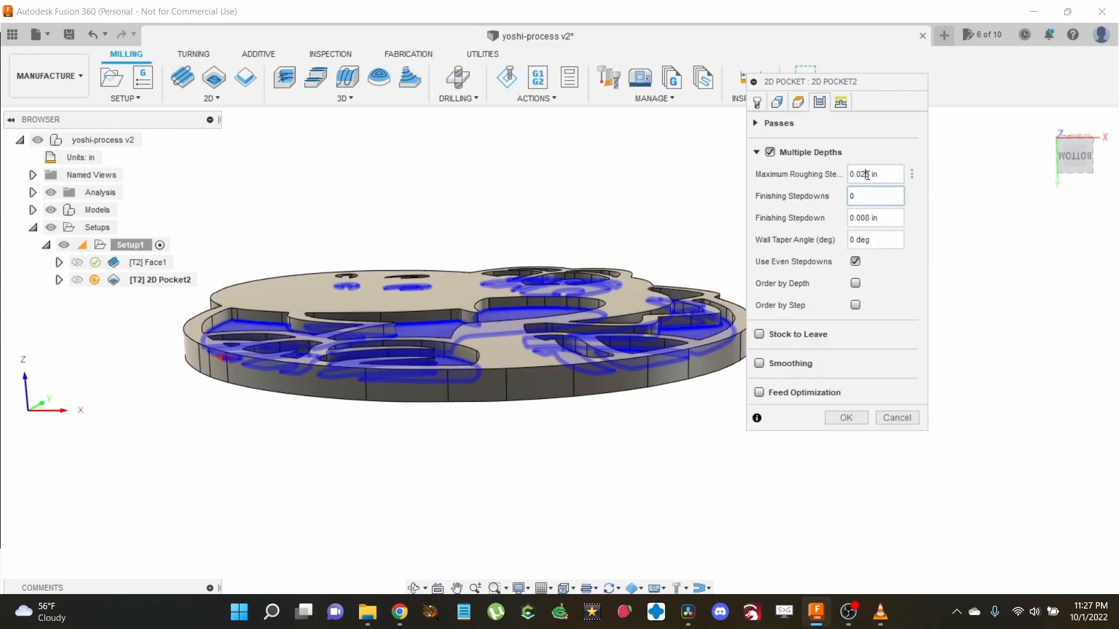
key("BackSpace")
key("BackSpace")
type("6")
left_click(880, 196)
key("BackSpace")
key("BackSpace")
type("0")
left_click(846, 420)
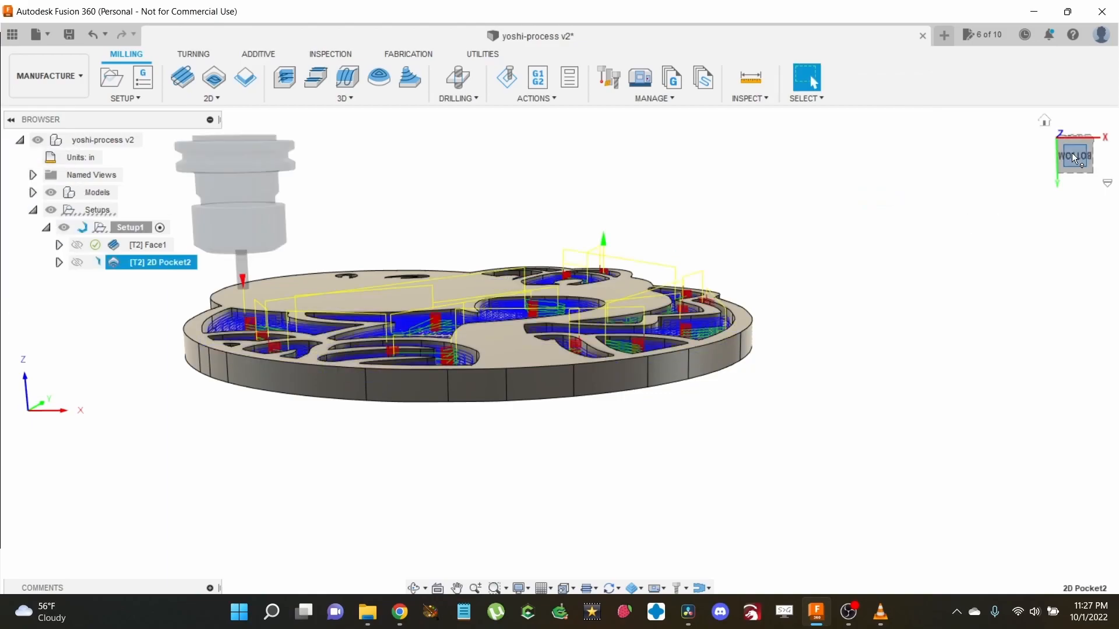
Step: Inspect how the pocket toolpath covers the recesses across the stock and check its machining time
left_click_drag(1072, 153, 1083, 194)
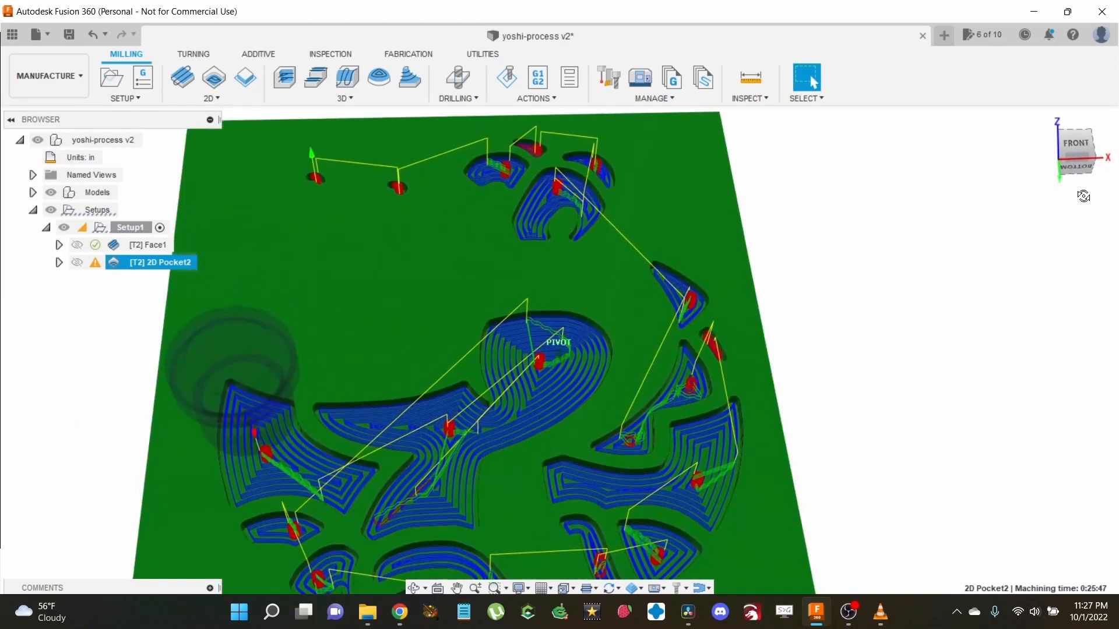
scroll(432, 231, "down", 2)
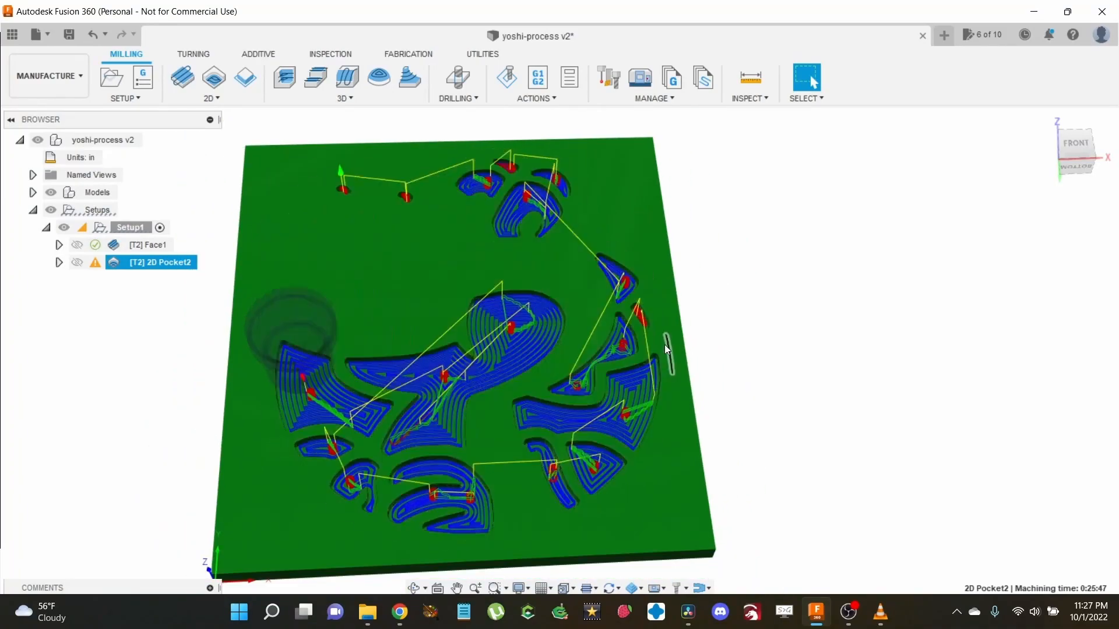
scroll(662, 341, "up", 4)
scroll(647, 334, "down", 2)
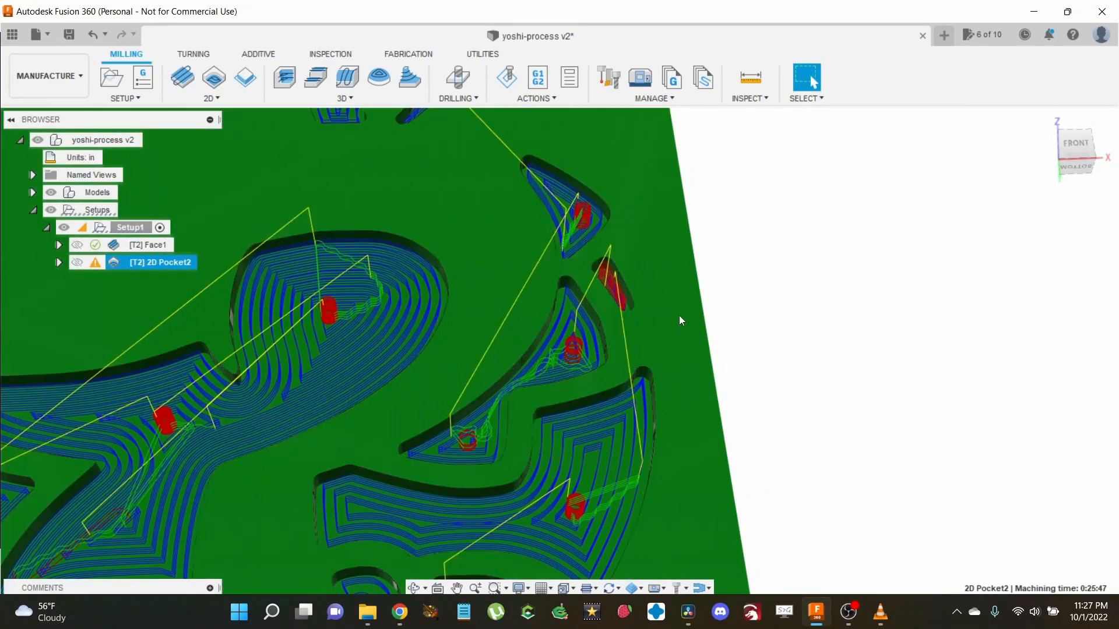
scroll(679, 316, "down", 5)
left_click(286, 250)
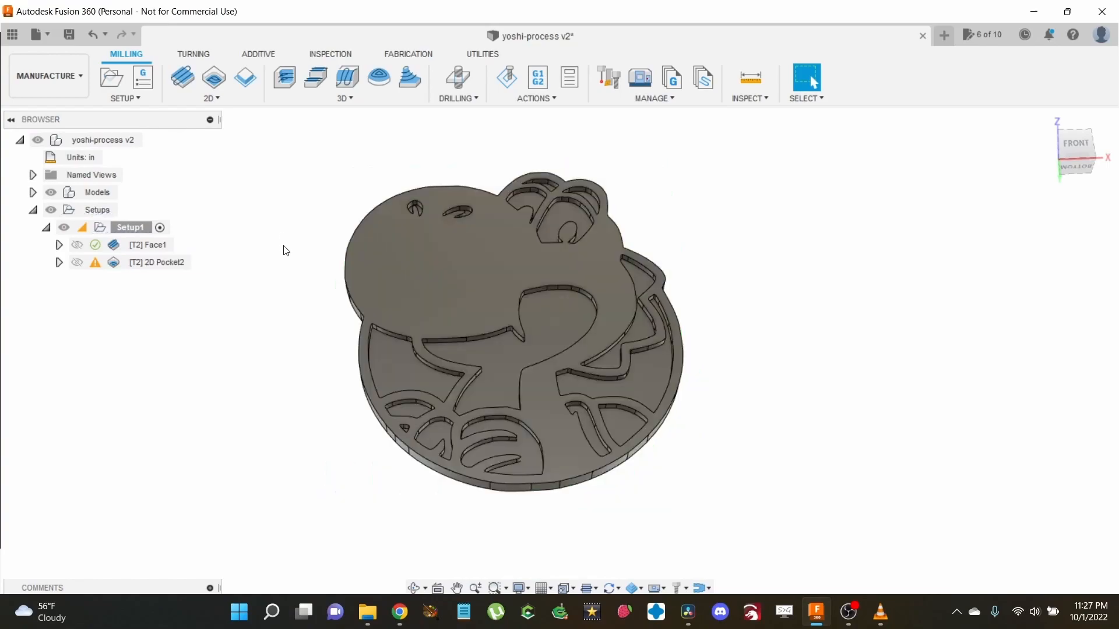
scroll(380, 150, "up", 1)
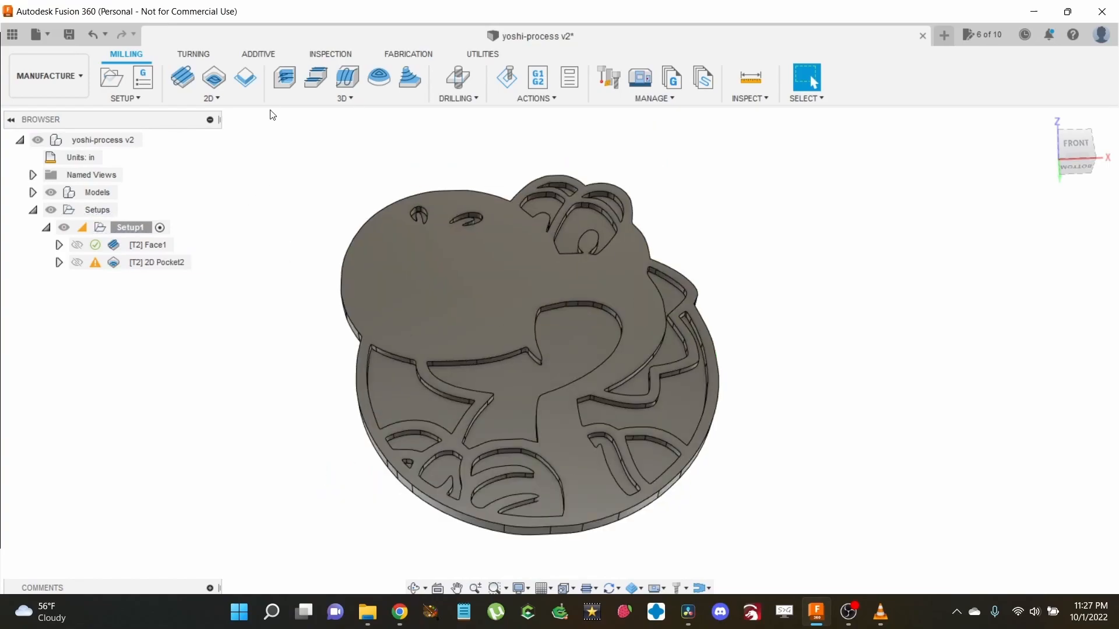
Step: Start a 2D Contour operation with the 1/4" flat tool and select the plaque's outer outline as the contour
left_click(216, 99)
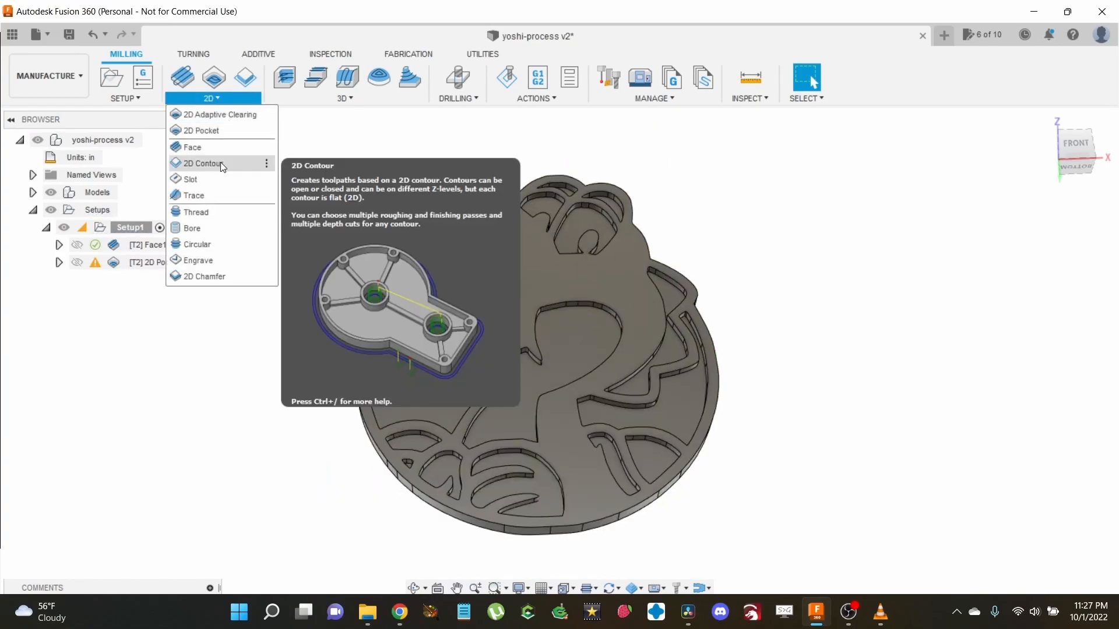
left_click(221, 164)
left_click_drag(848, 90, 835, 139)
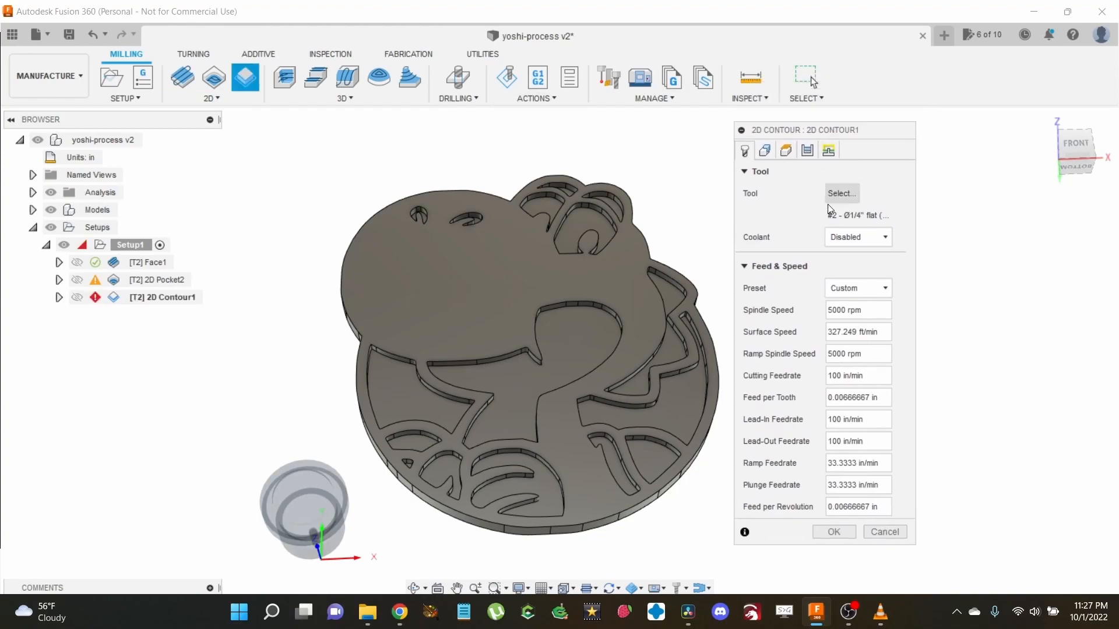
left_click(765, 151)
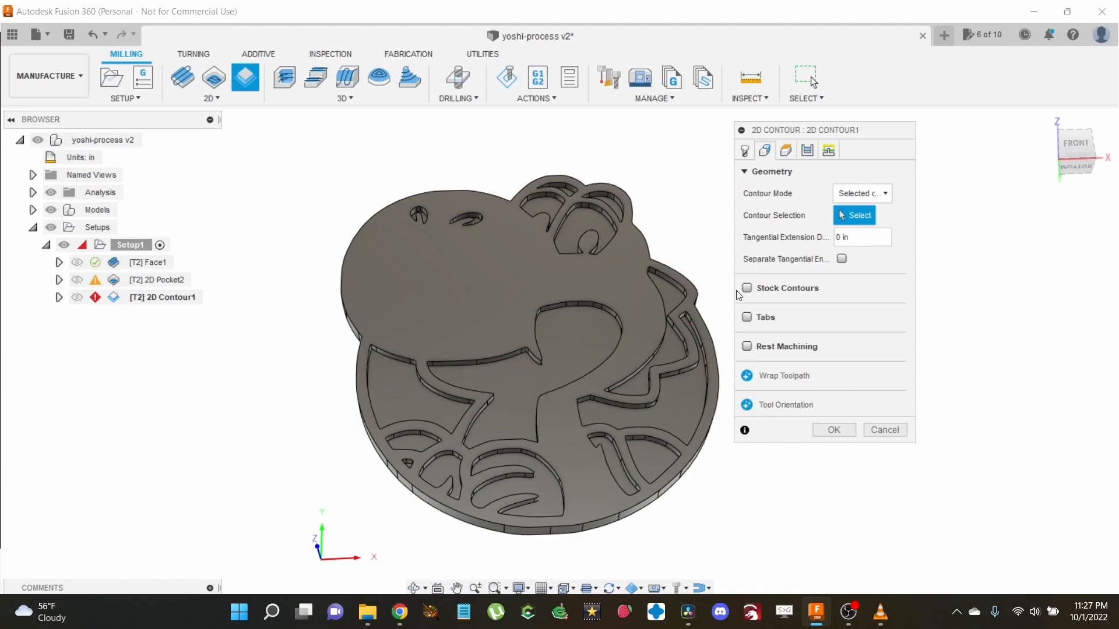
left_click(712, 326)
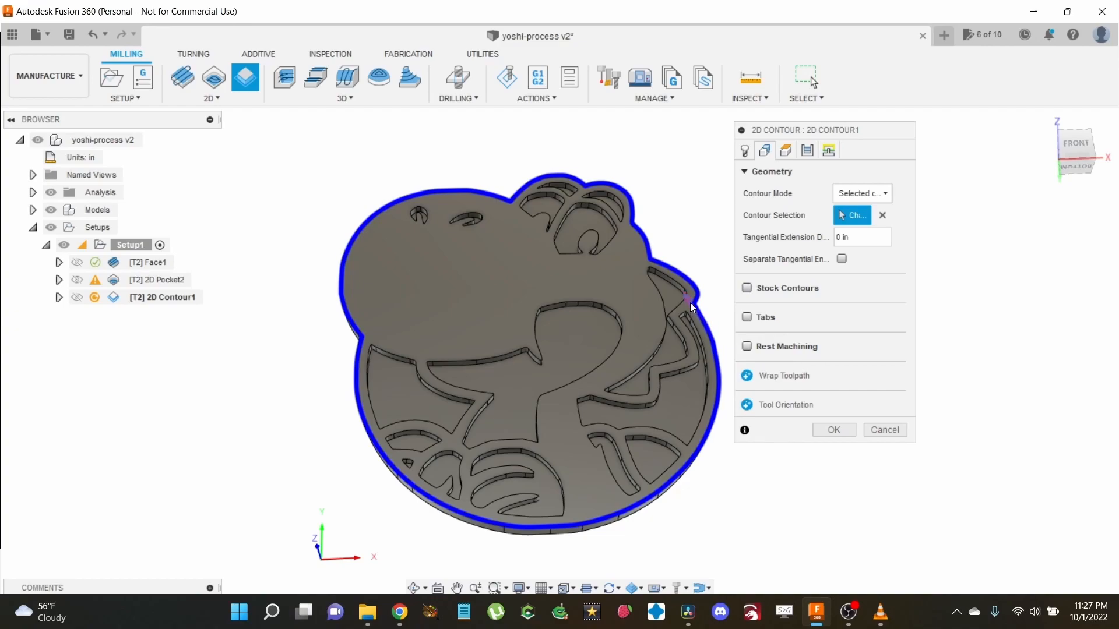
Step: Enable rectangular tabs on the outer contour, positioned by distance
scroll(687, 300, "up", 5)
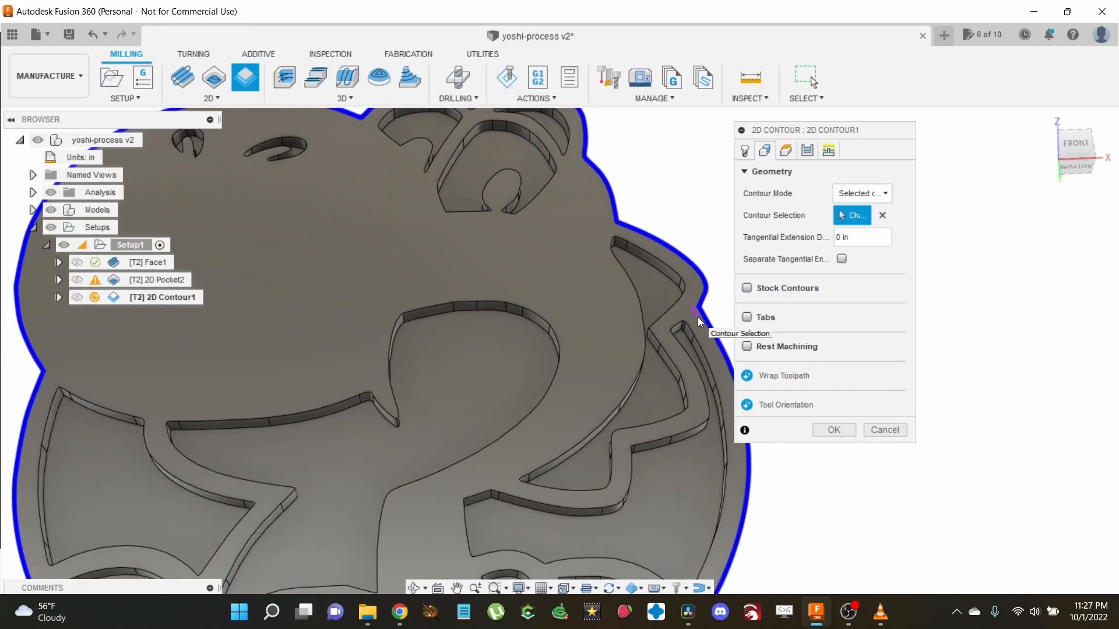
scroll(700, 318, "down", 5)
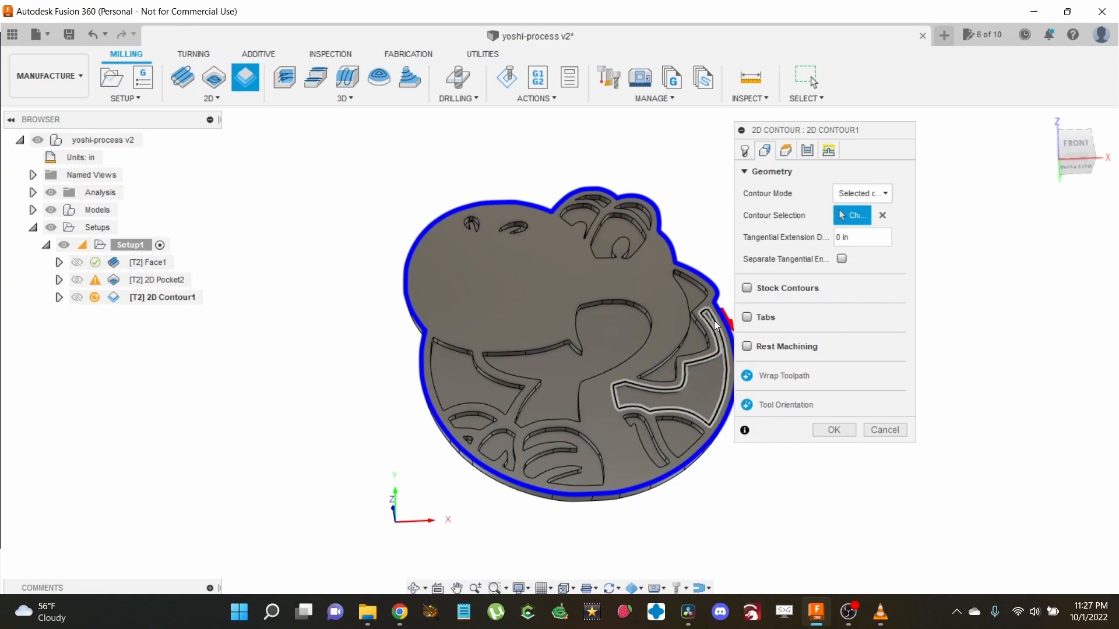
left_click(758, 316)
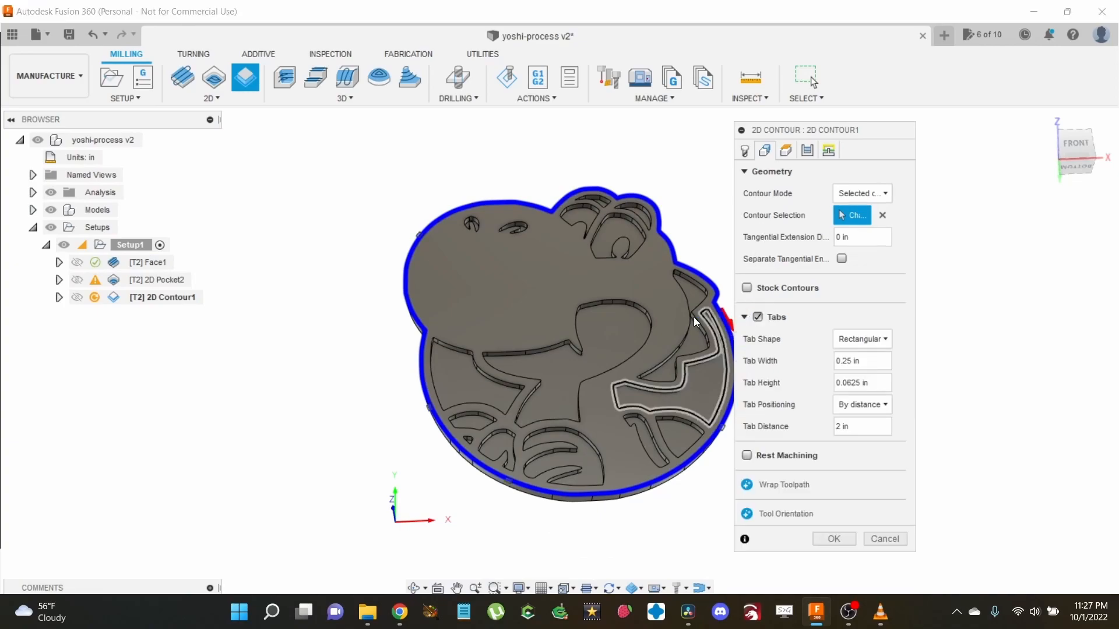
scroll(728, 447, "up", 2)
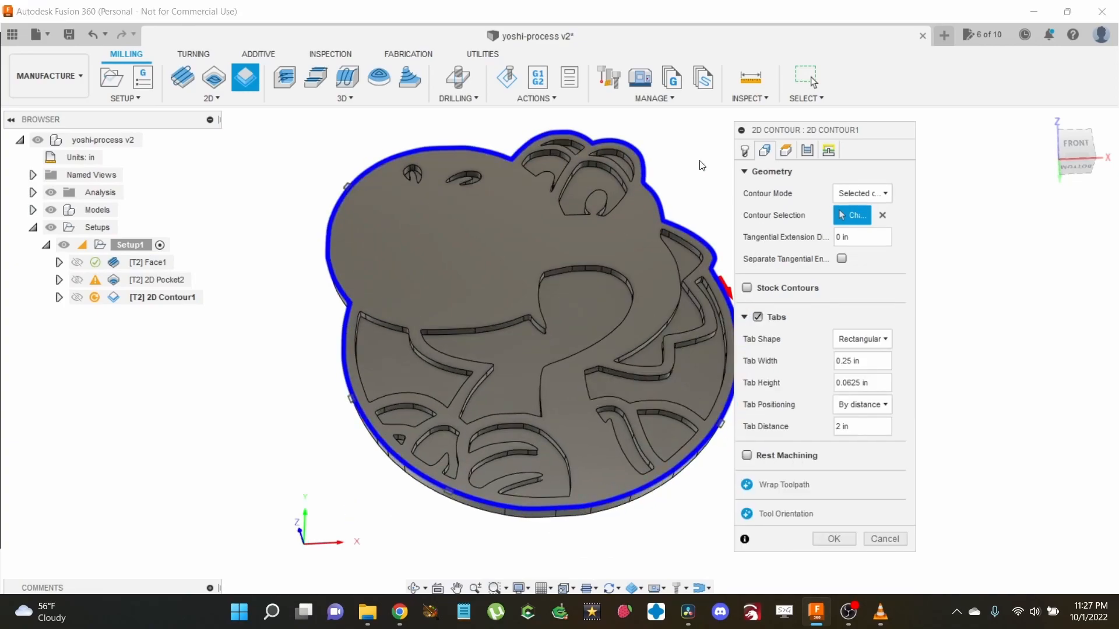
Step: Keep the contour tabs rectangular, switch their positioning to At points, and place three tabs at the outline's lower right, lower left and top
left_click(1066, 142)
scroll(524, 312, "down", 1)
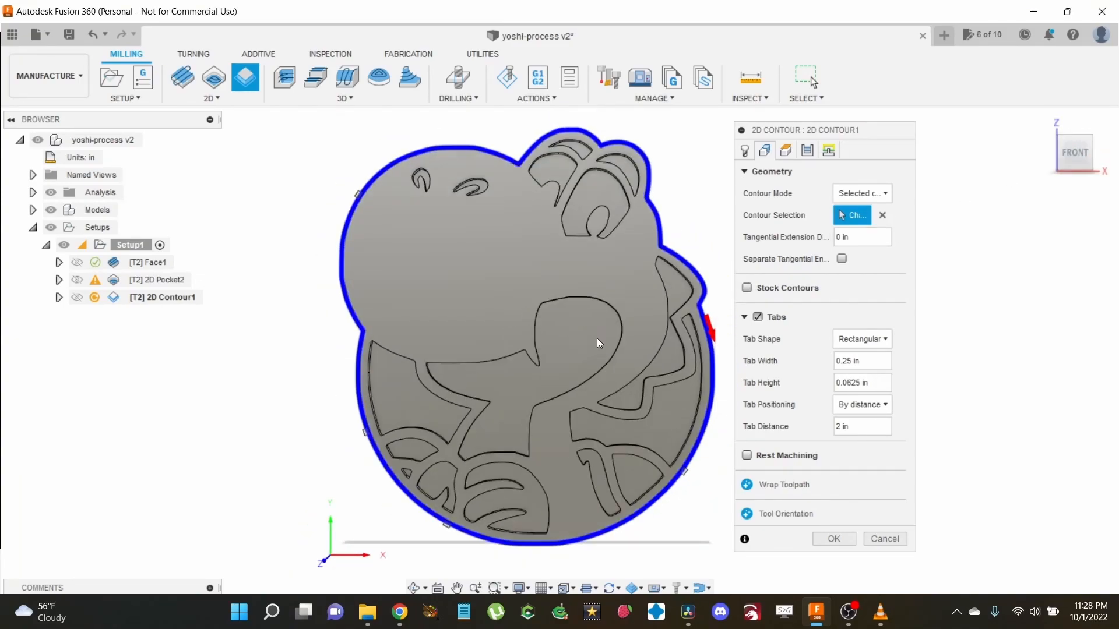
left_click(858, 339)
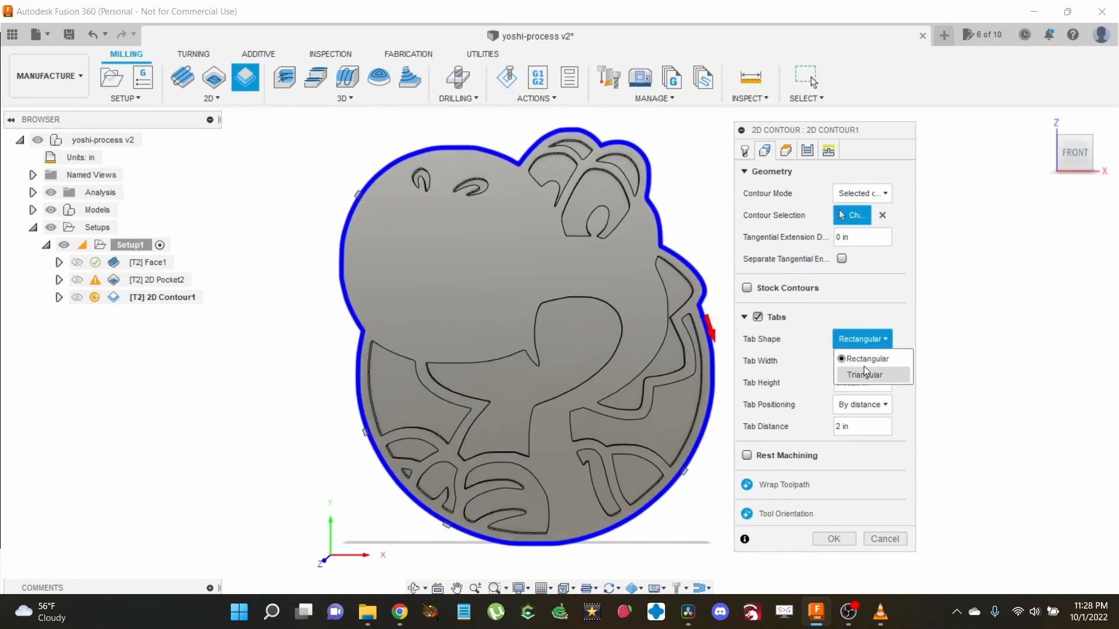
left_click(867, 358)
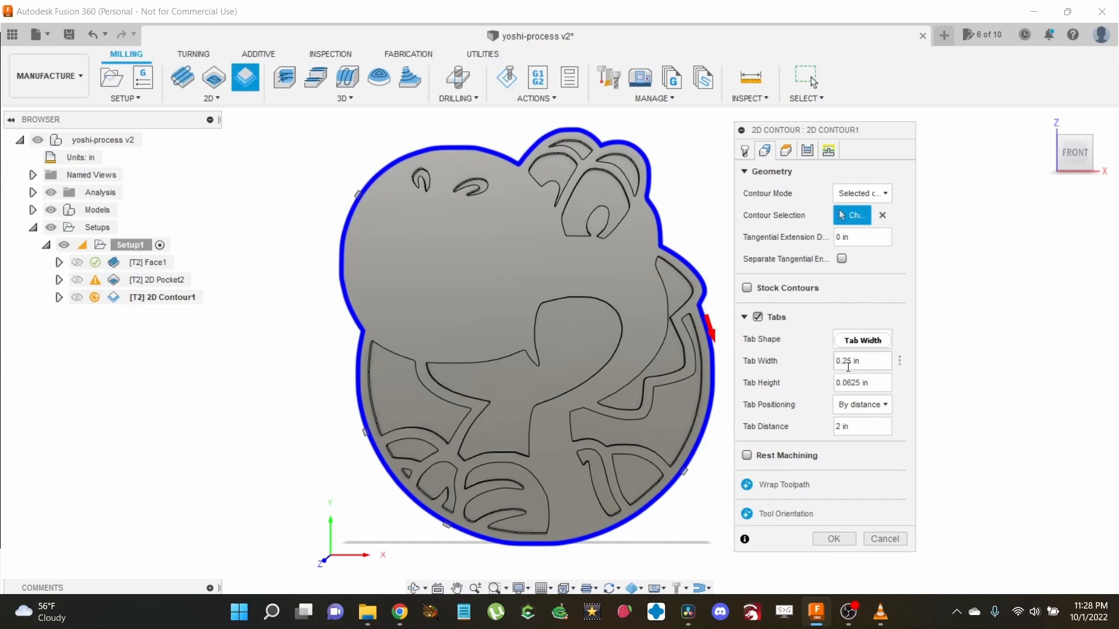
left_click(861, 405)
left_click(854, 439)
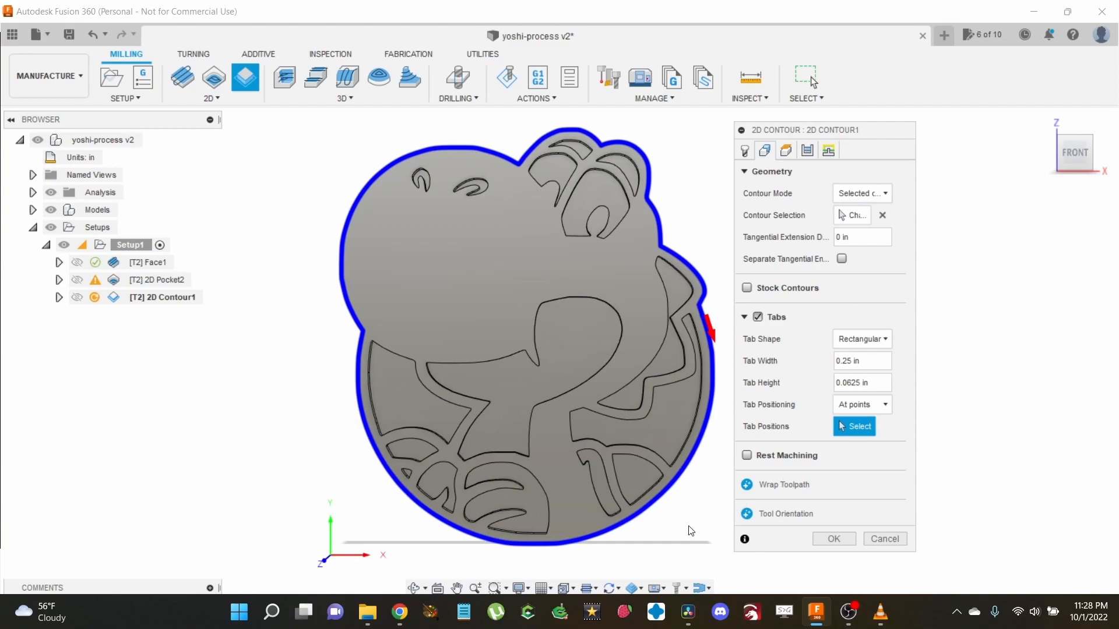
left_click(638, 512)
left_click(394, 483)
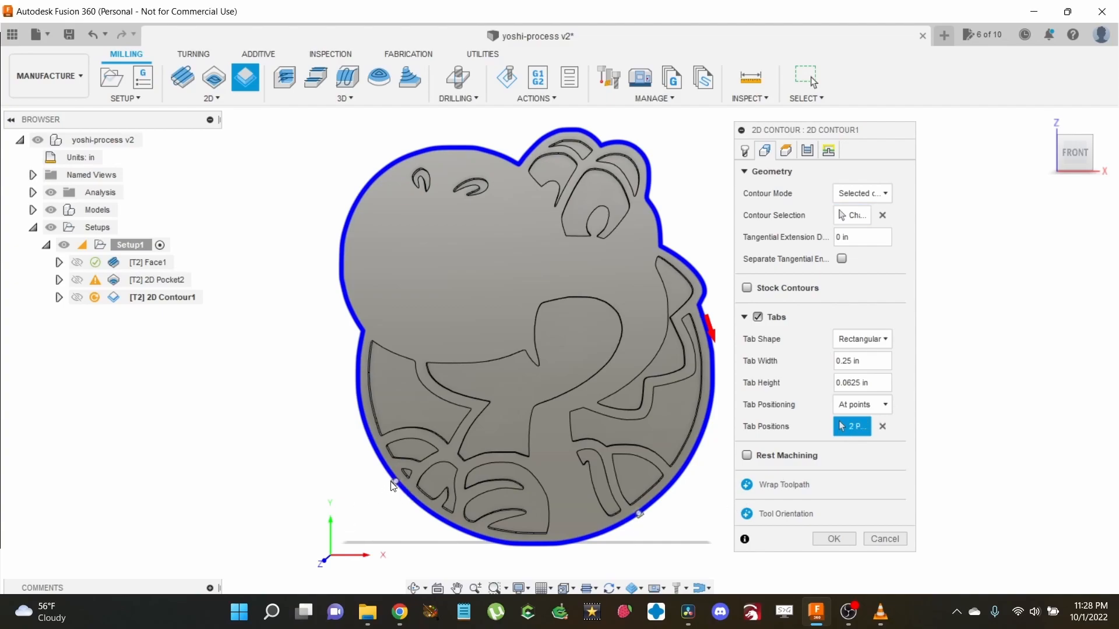
left_click(457, 146)
Step: Set the contour's top height from Model top and its bottom height from Model bottom
left_click(785, 151)
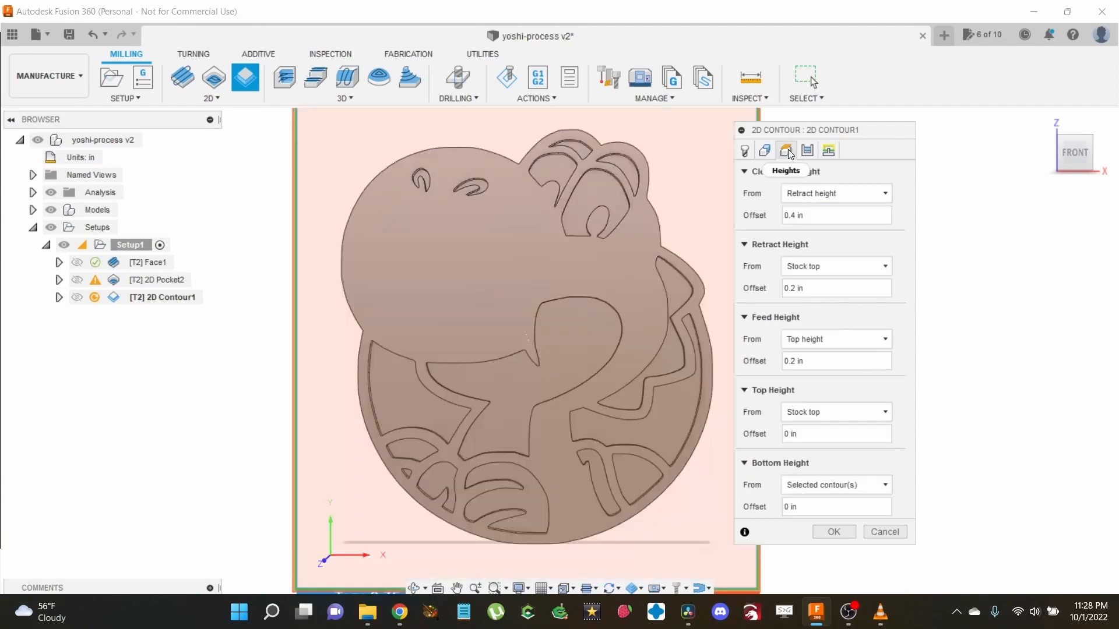
left_click(827, 412)
left_click(810, 313)
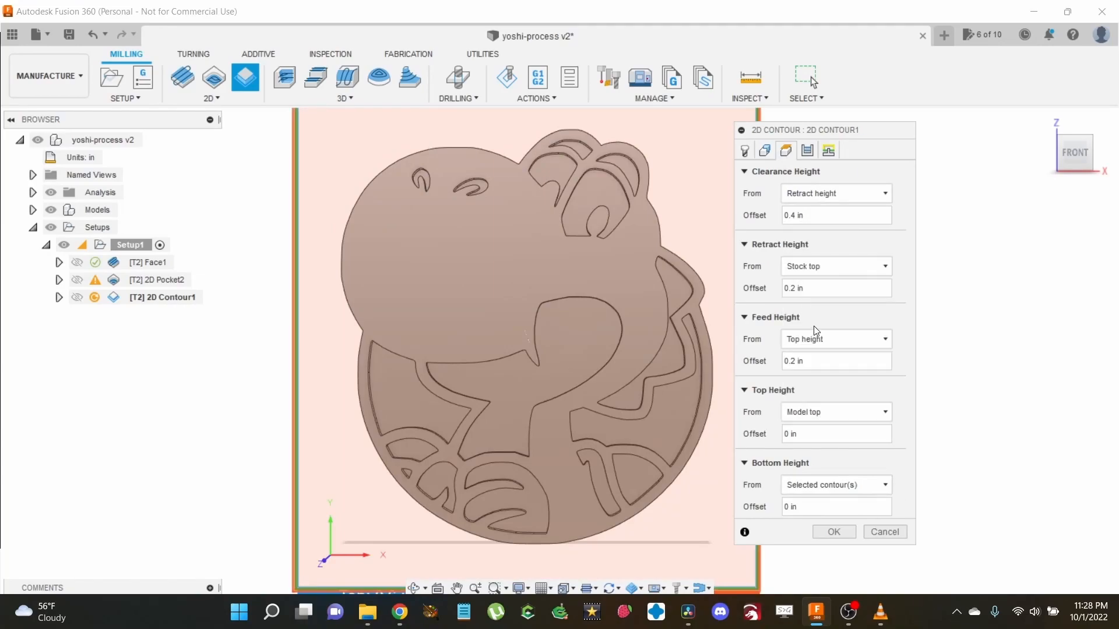
left_click(826, 483)
left_click(806, 387)
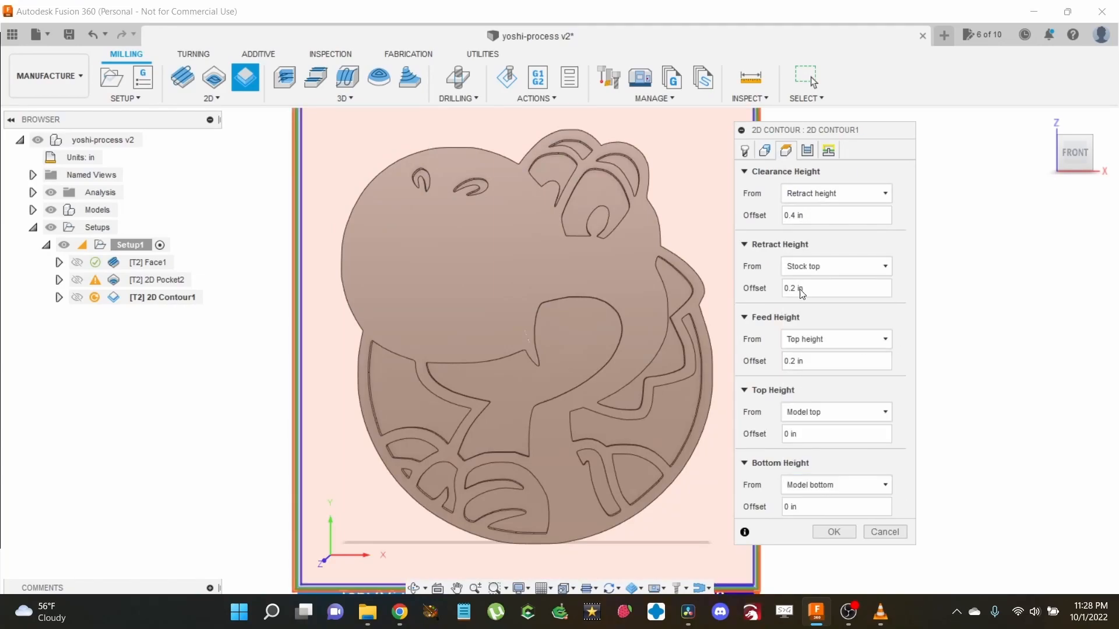
Step: Enable multiple depths with a 0.08 in maximum roughing stepdown and generate the outer contour toolpath
left_click(828, 150)
left_click(744, 171)
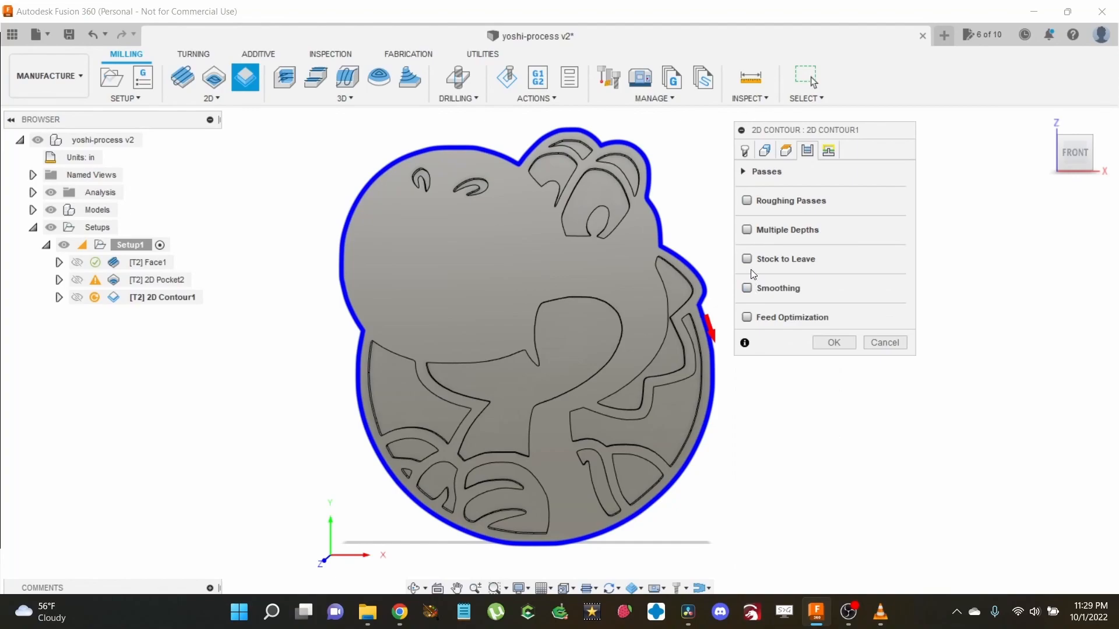
left_click(746, 230)
double_click(859, 254)
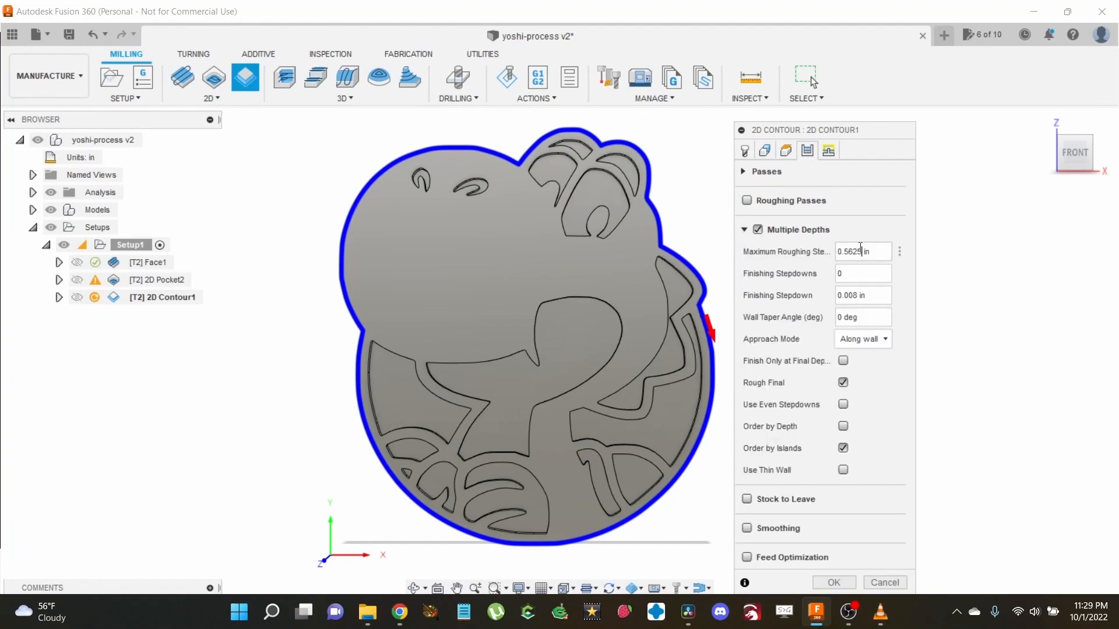
type("0.08")
left_click(822, 584)
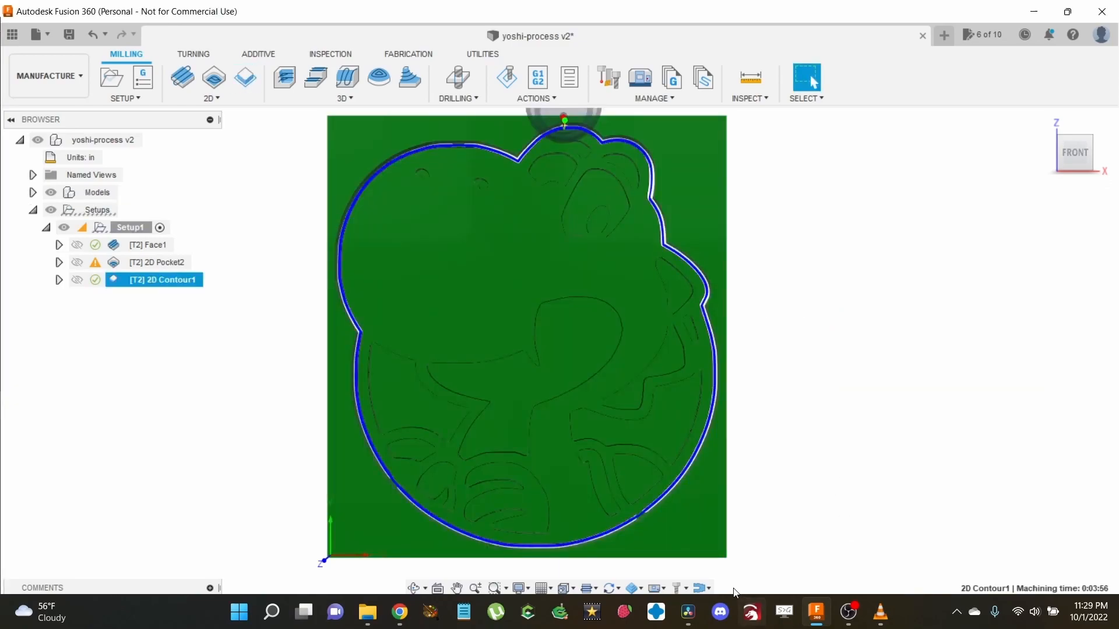
Step: Inspect the contour toolpath's depth passes and tabs along the plaque's outer edge, then hide the toolpath
scroll(698, 546, "up", 5)
left_click(77, 281)
left_click(782, 395)
middle_click_drag(681, 457, 662, 400, "shift")
scroll(577, 450, "up", 3)
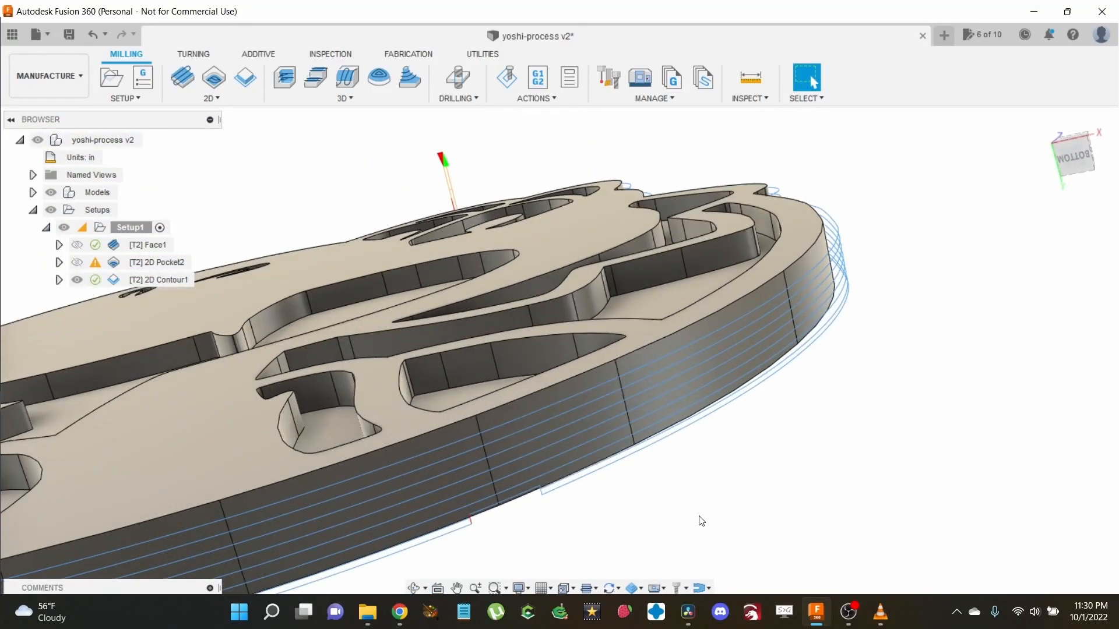
left_click(1079, 148)
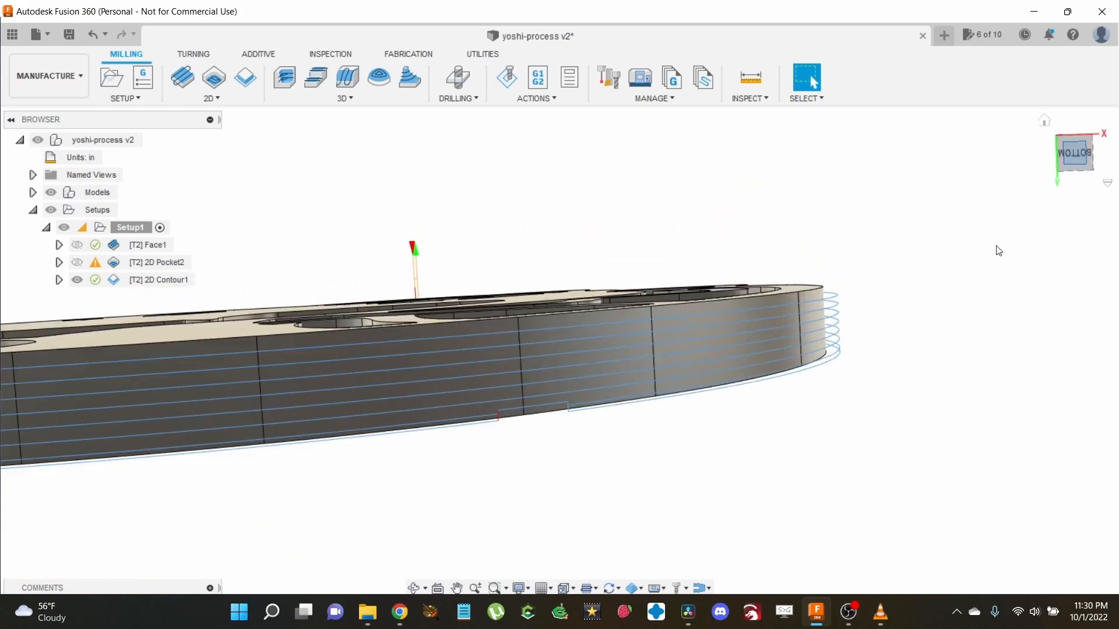
middle_click_drag(909, 297, 908, 384, "shift")
key("Escape")
scroll(907, 384, "down", 6)
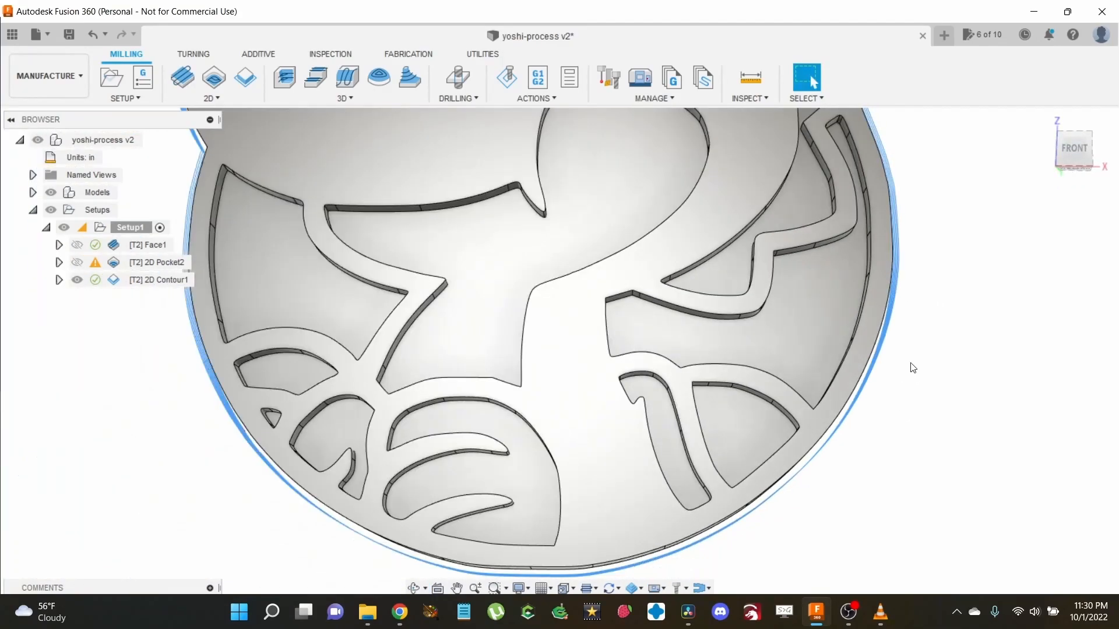
scroll(194, 523, "down", 2)
left_click(77, 279)
left_click(224, 310)
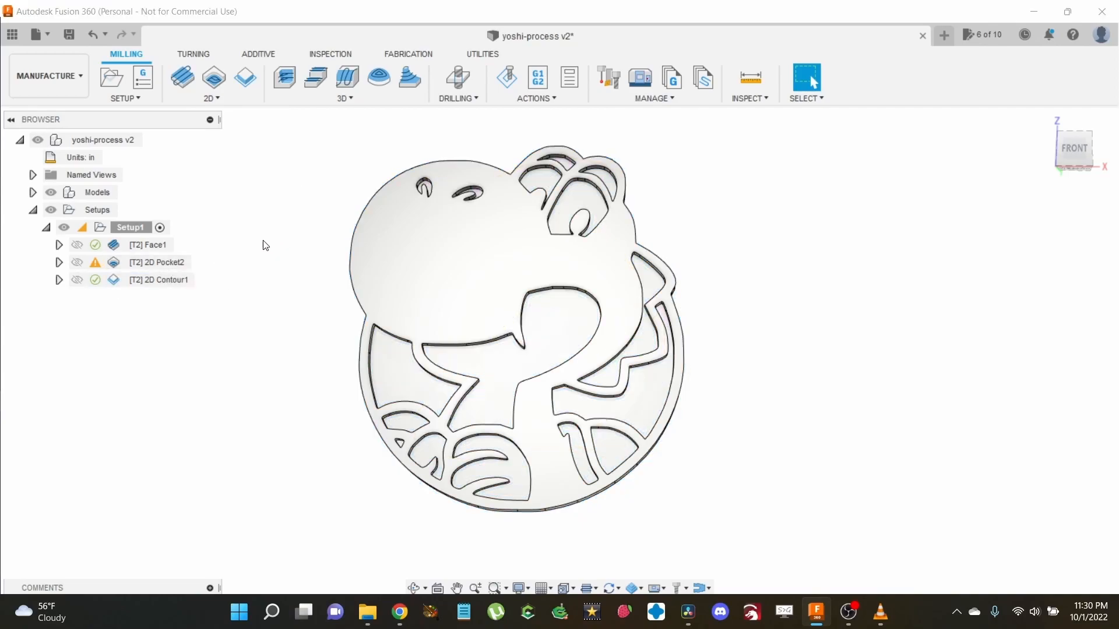
Step: Copy the 2D Pocket2 operation and paste the duplicate into Setup1
left_click(117, 267)
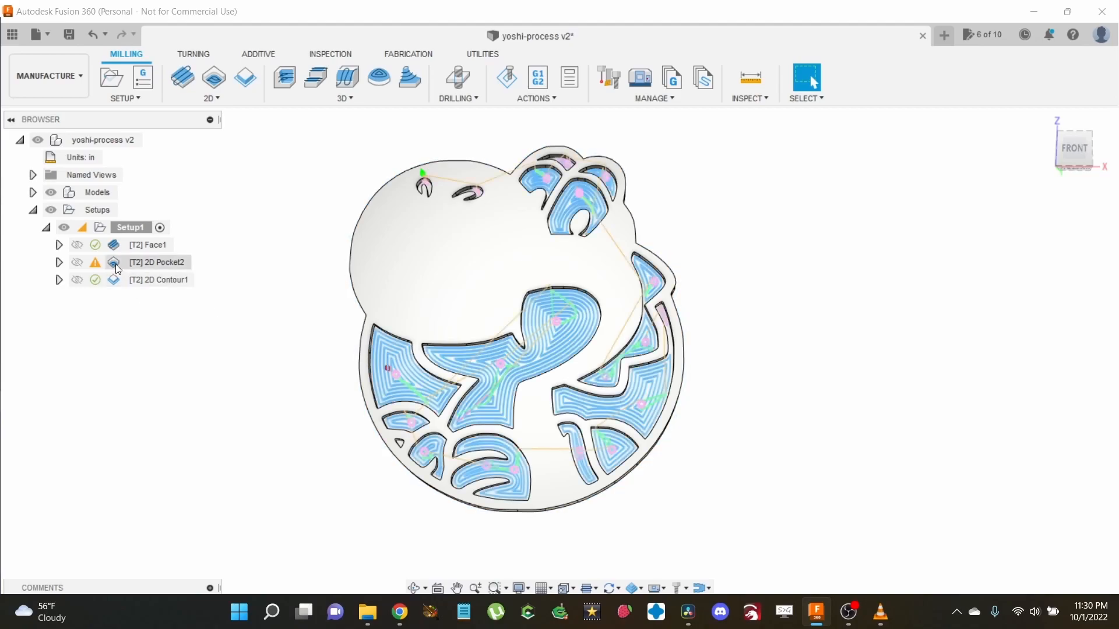
right_click(117, 267)
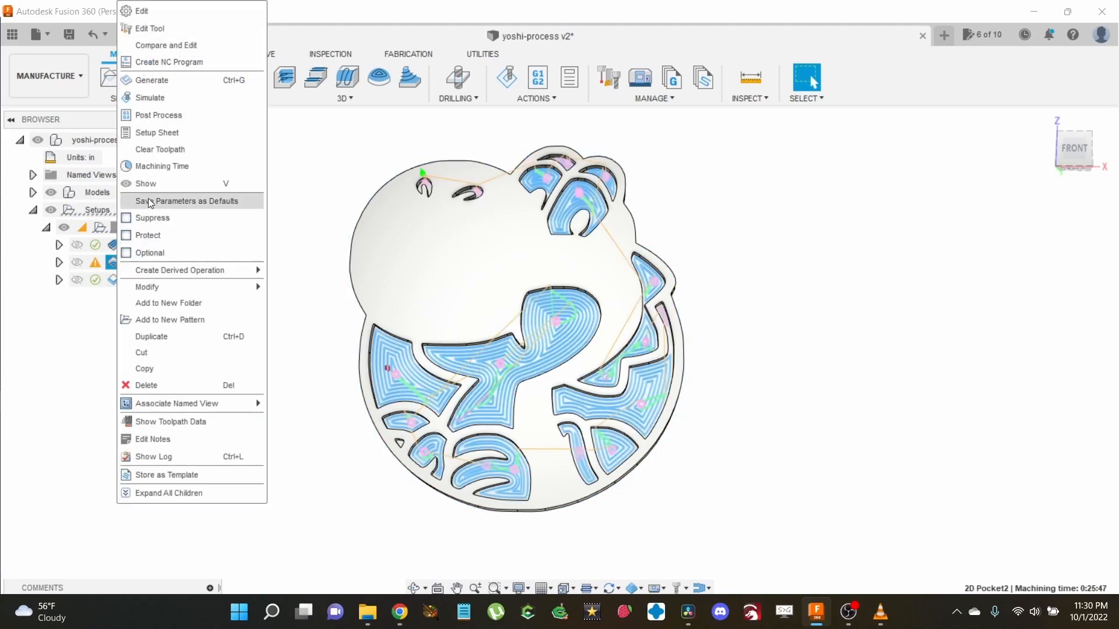
left_click(144, 369)
right_click(117, 236)
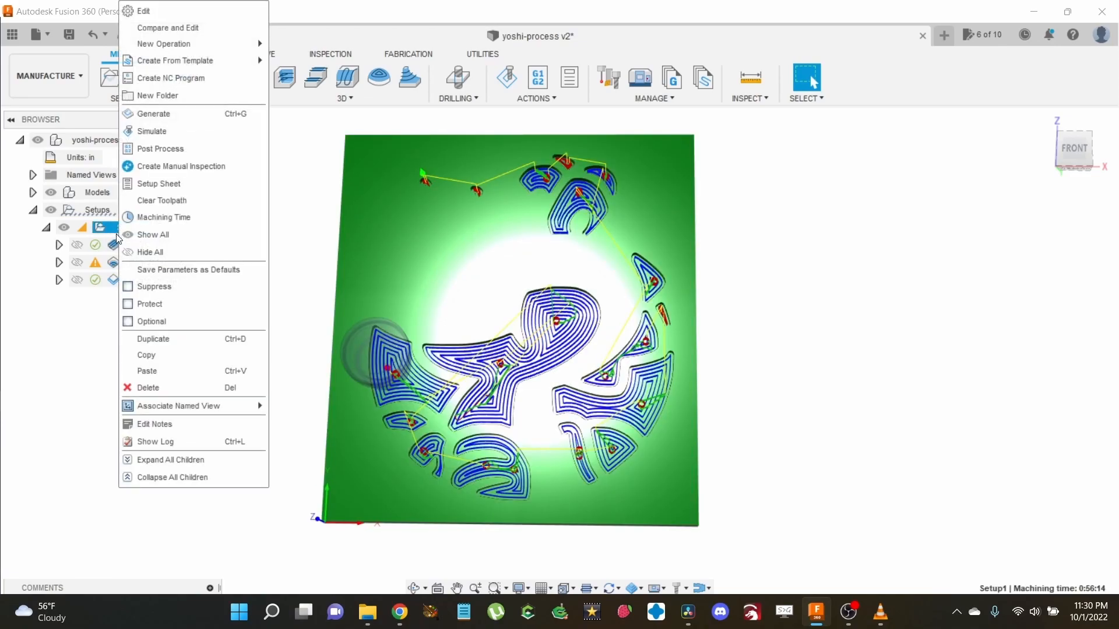
left_click(136, 370)
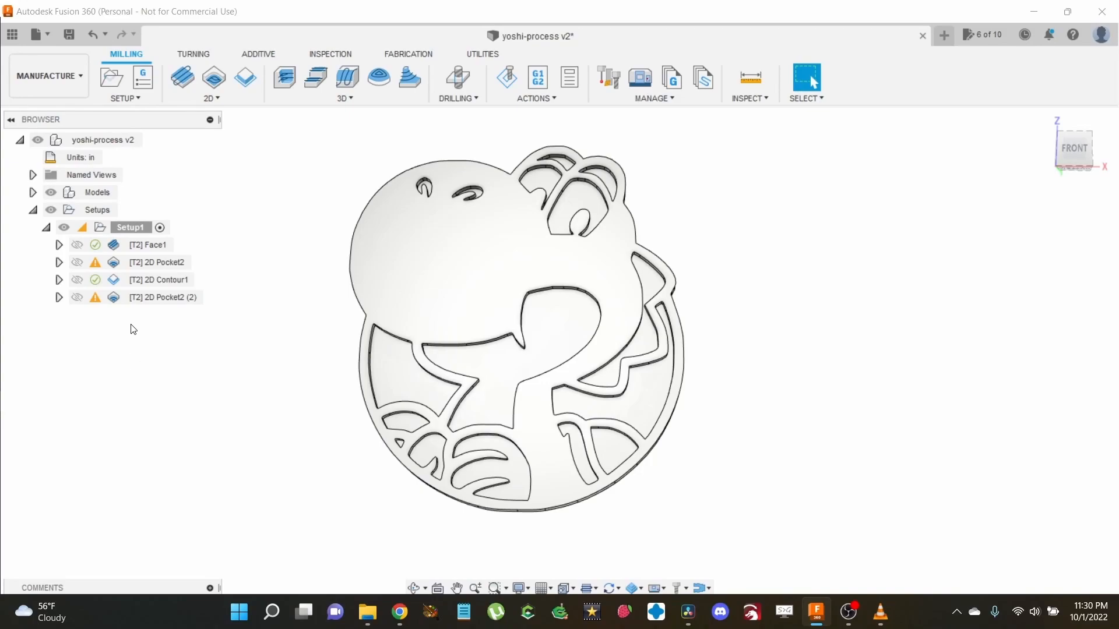
Step: Prefix the original pocket and contour operation names with 1/4 and the copied pocket's name with 1/8
left_click(148, 267)
left_click(154, 266)
type("1/4")
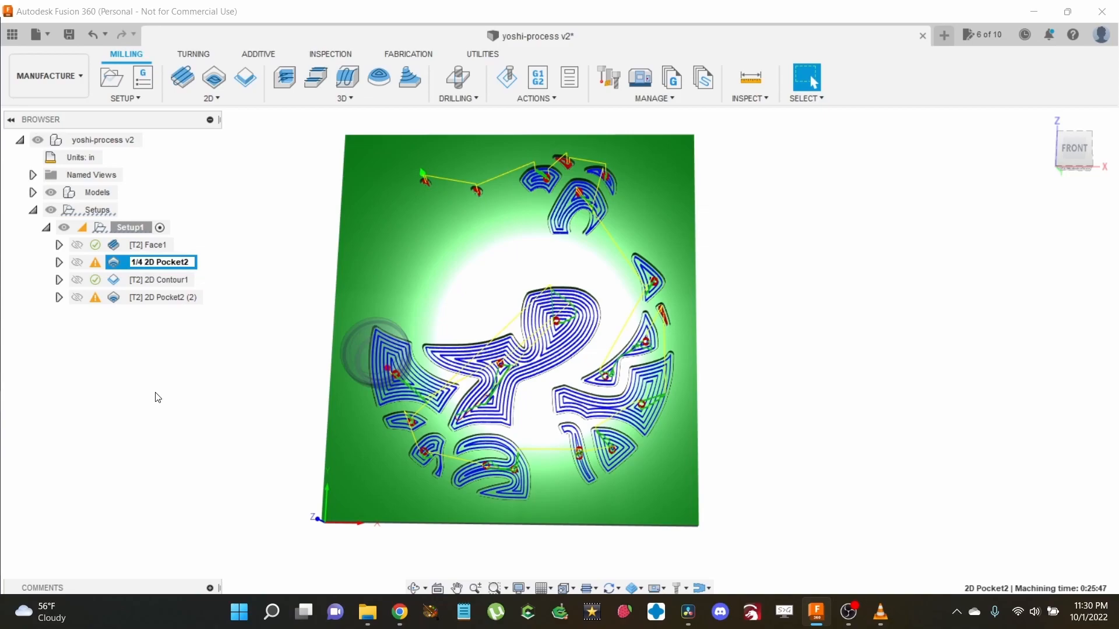
key("Return")
left_click(150, 299)
left_click(149, 299)
key("Home")
type("1/8")
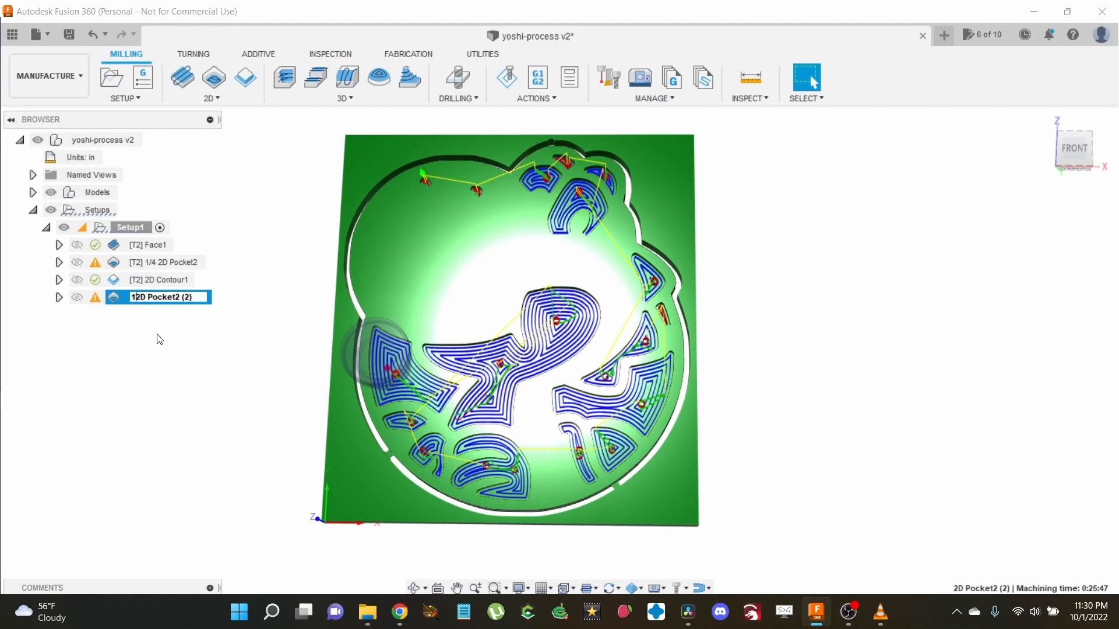
key("Return")
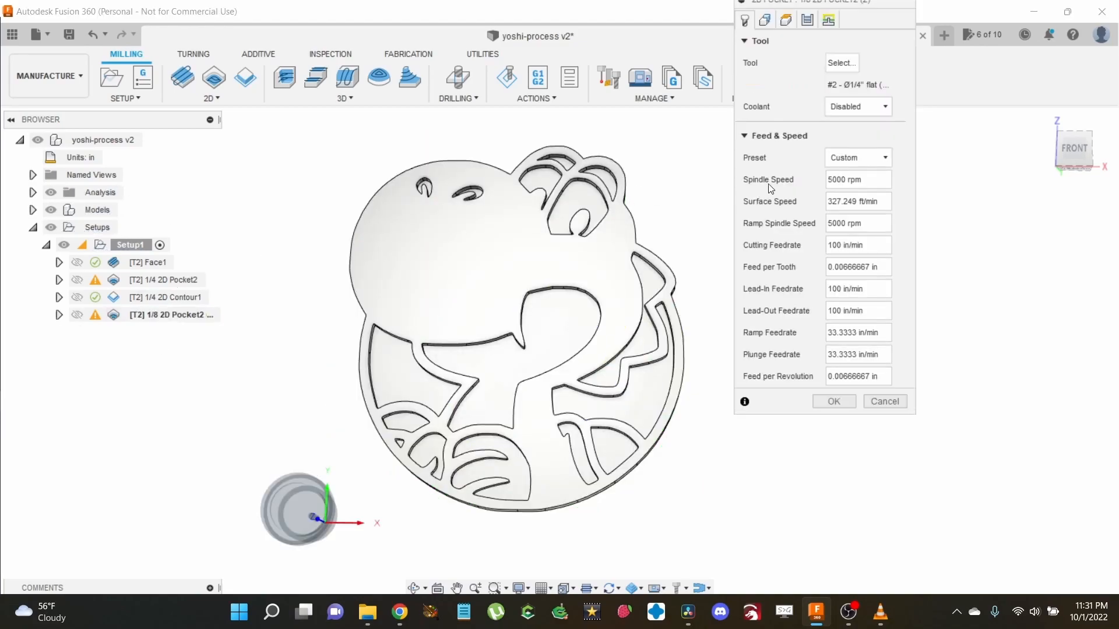
Step: Assign the 1/8" Flat Endmill from the Milling Tools (Inch) library to the copied pocket operation
left_click_drag(803, 2, 842, 122)
left_click(877, 184)
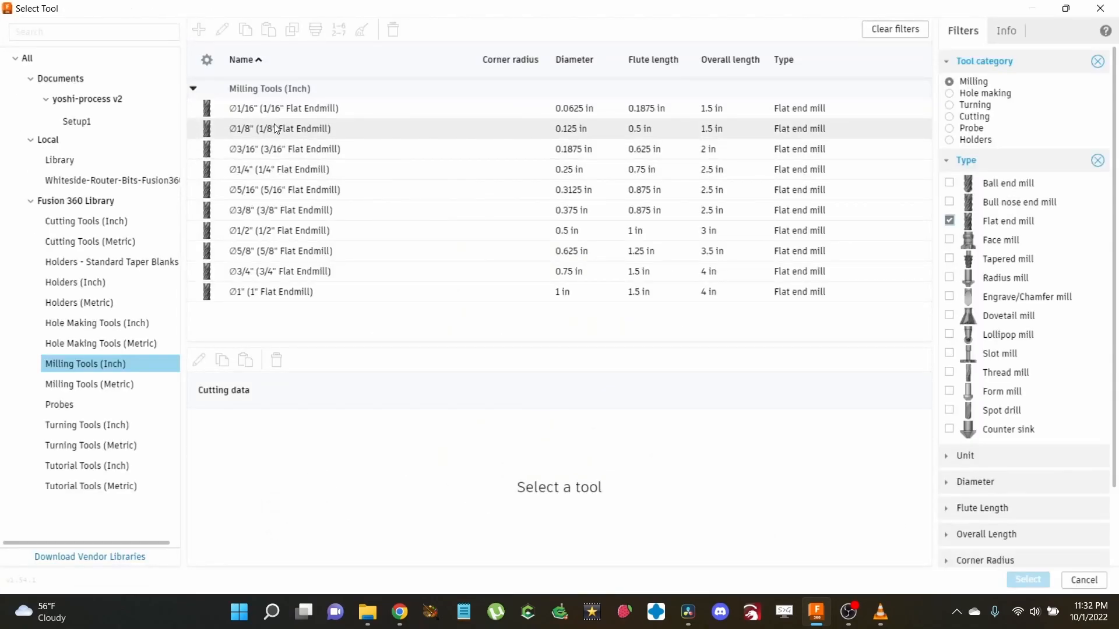
left_click(276, 128)
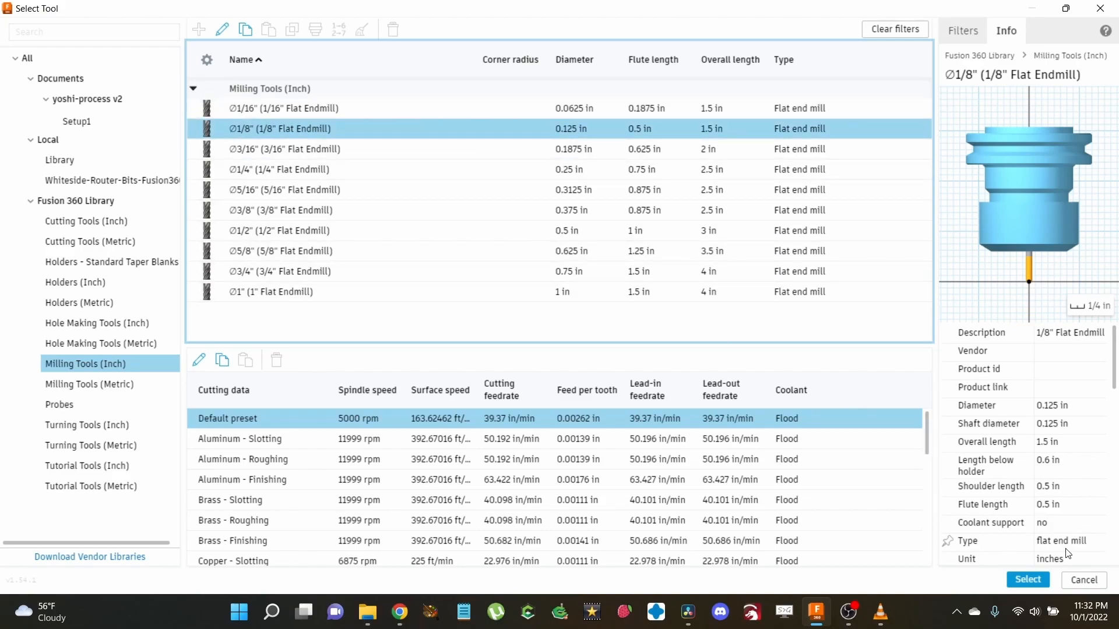
left_click(1028, 580)
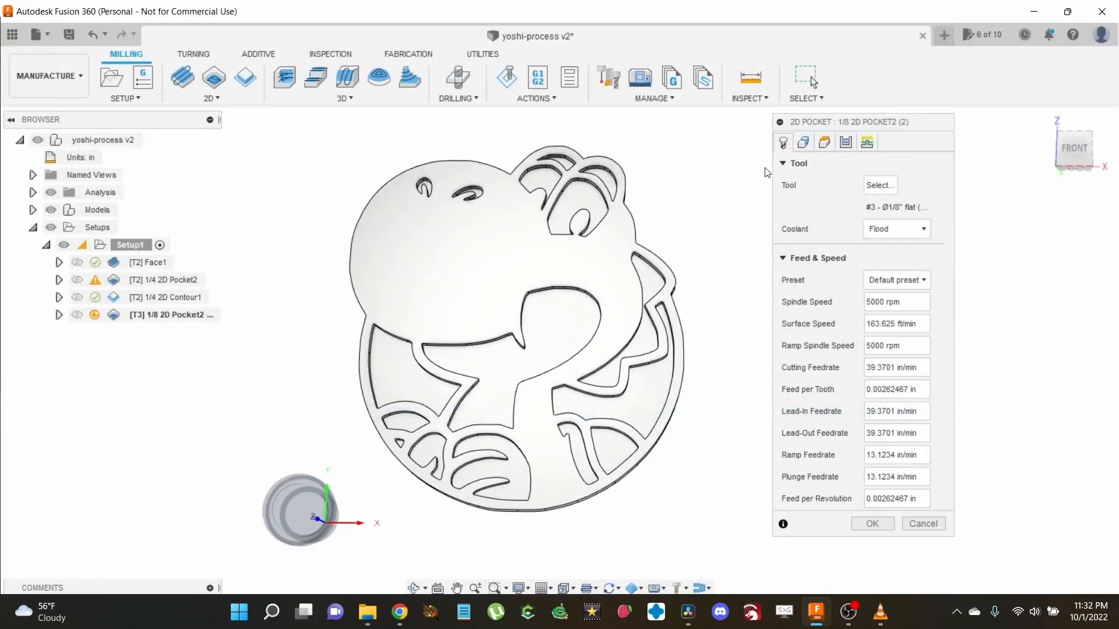
Step: Enable rest machining for a 0.25 in tool diameter in the 1/8 pocket and generate its toolpath
left_click(802, 144)
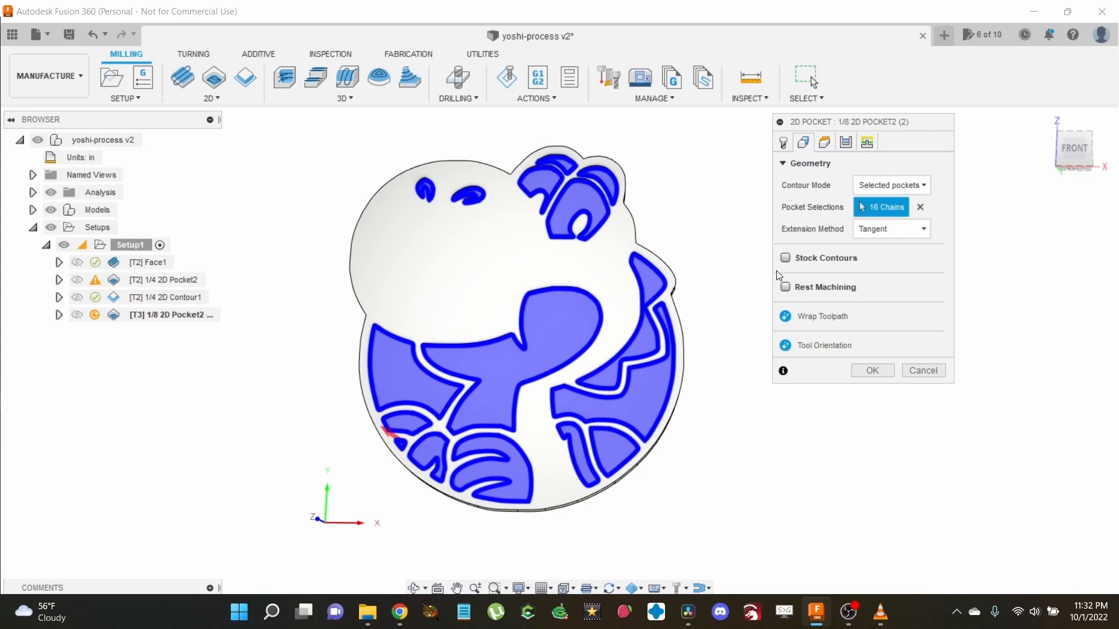
left_click(785, 288)
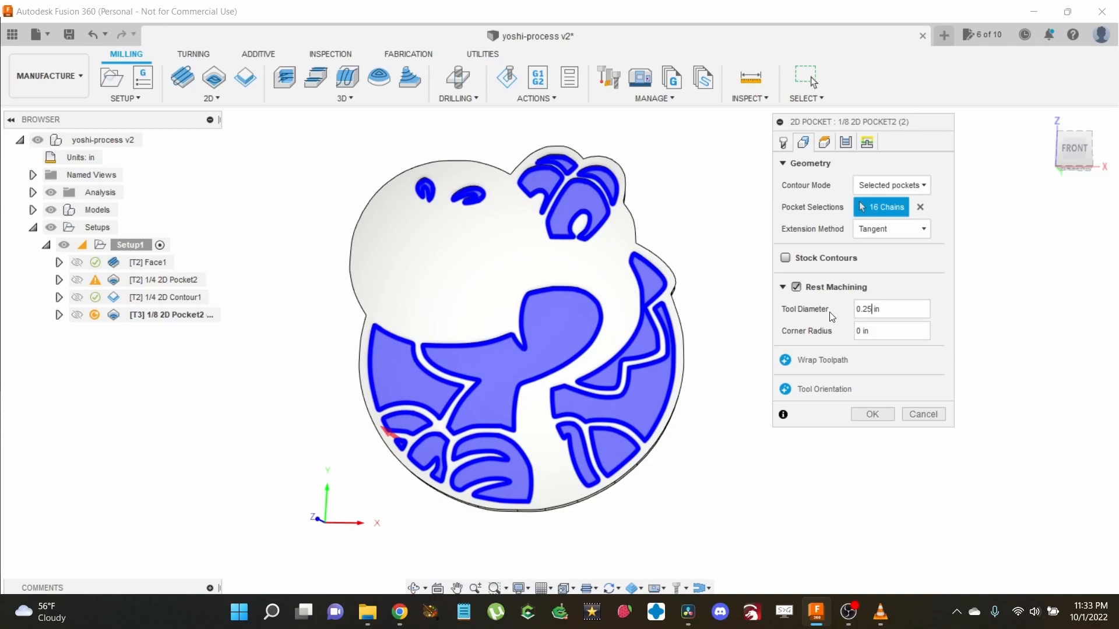
left_click(825, 146)
left_click(845, 143)
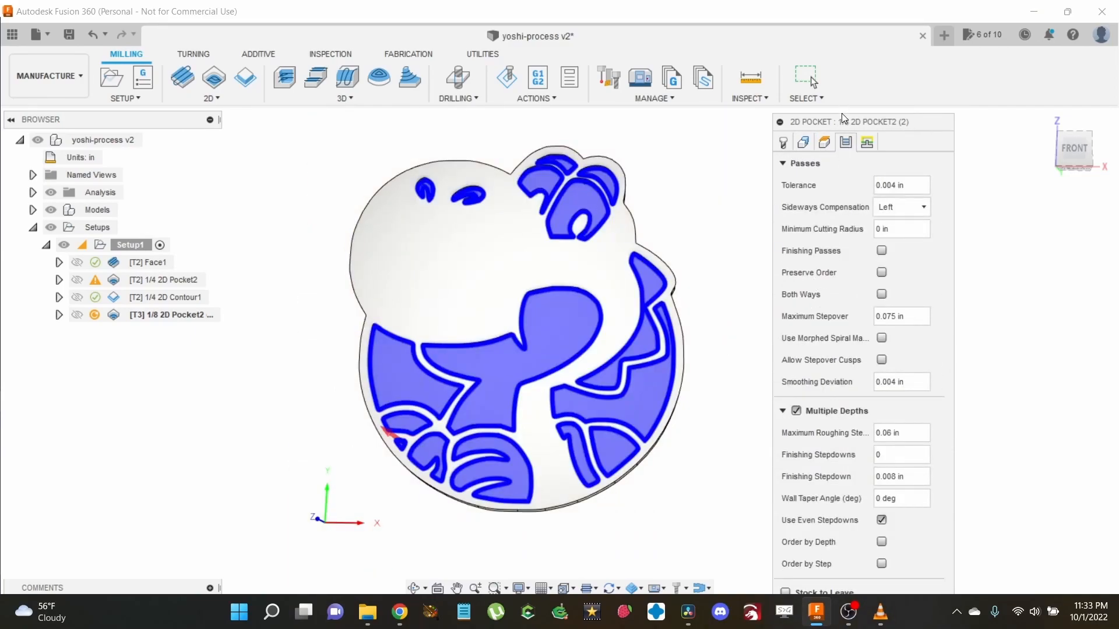
left_click_drag(841, 115, 838, 99)
left_click(845, 574)
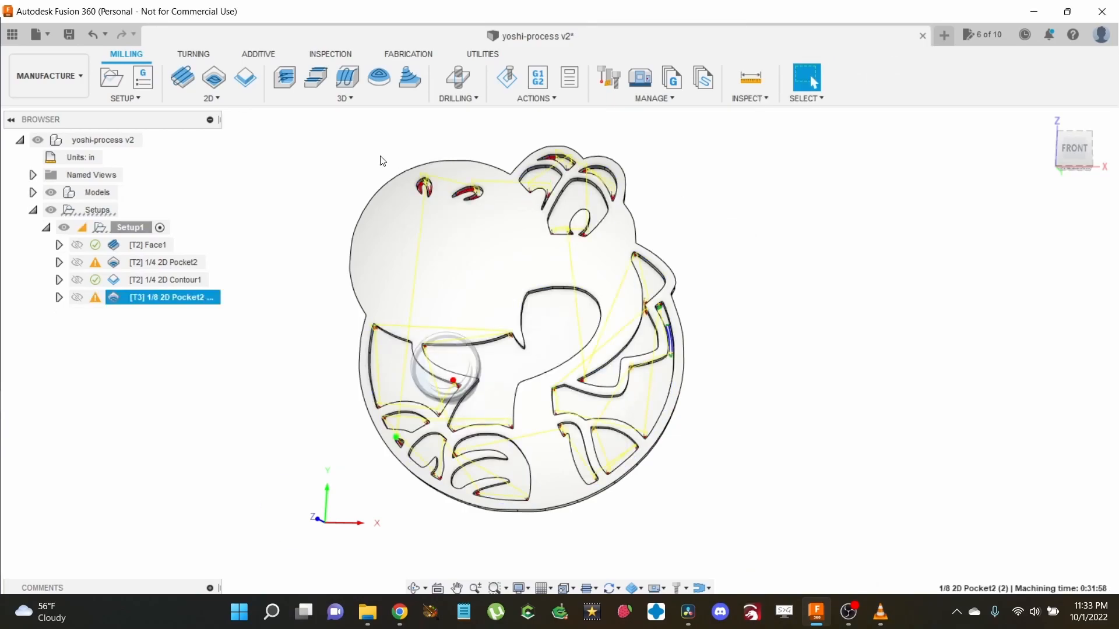
Step: Duplicate the 1/4 2D Contour1 operation within Setup1 and name the copy 1/8 2D Contour1 (2)
scroll(379, 161, "up", 2)
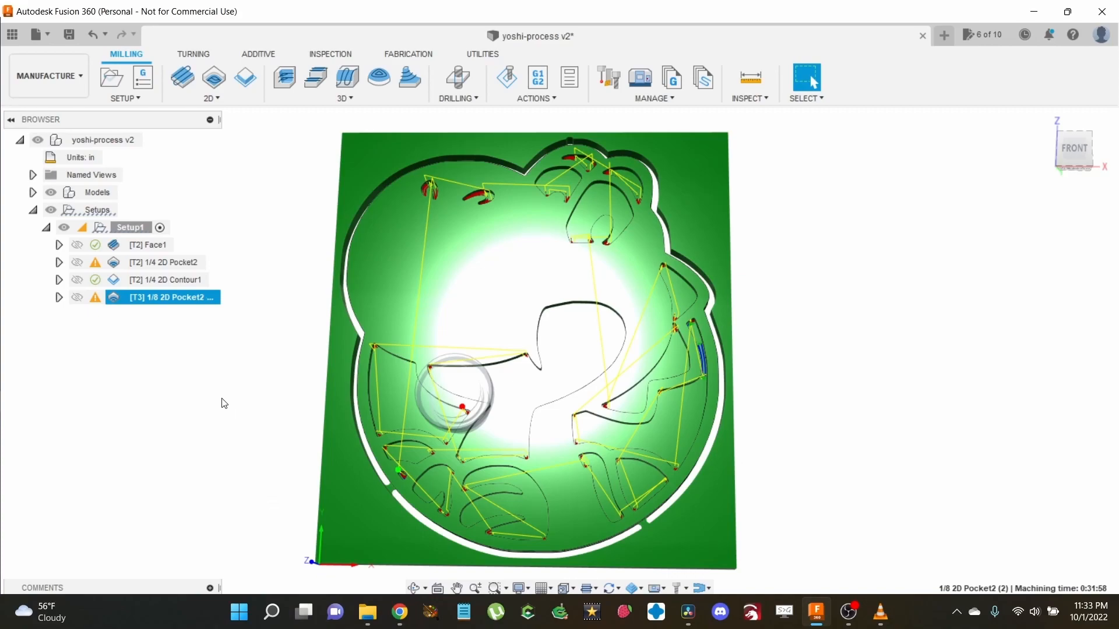
left_click(145, 327)
right_click(144, 282)
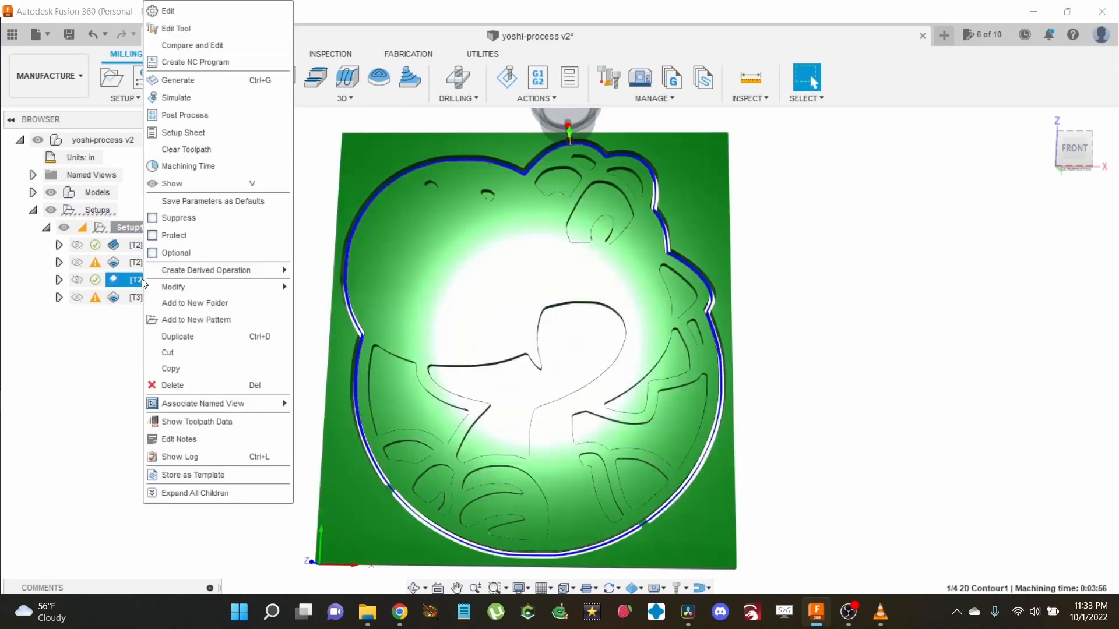
left_click(192, 370)
right_click(97, 228)
left_click(113, 371)
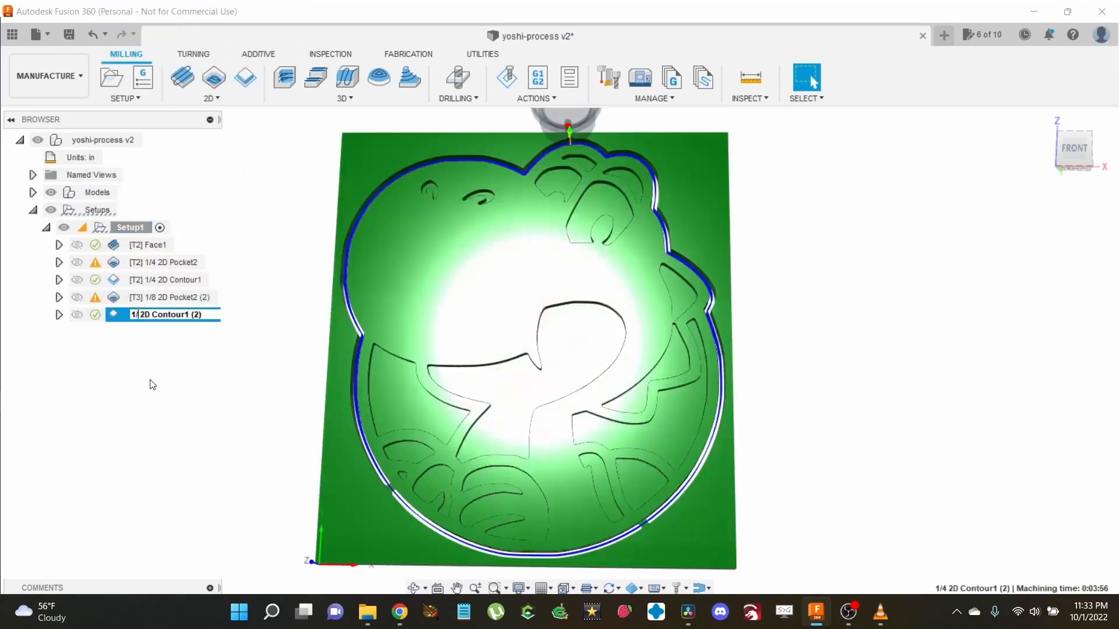
type("8")
key("Return")
Step: Assign the 1/8" Flat Endmill from the document's tools to the 1/8 2D Contour1 (2) operation
double_click(114, 315)
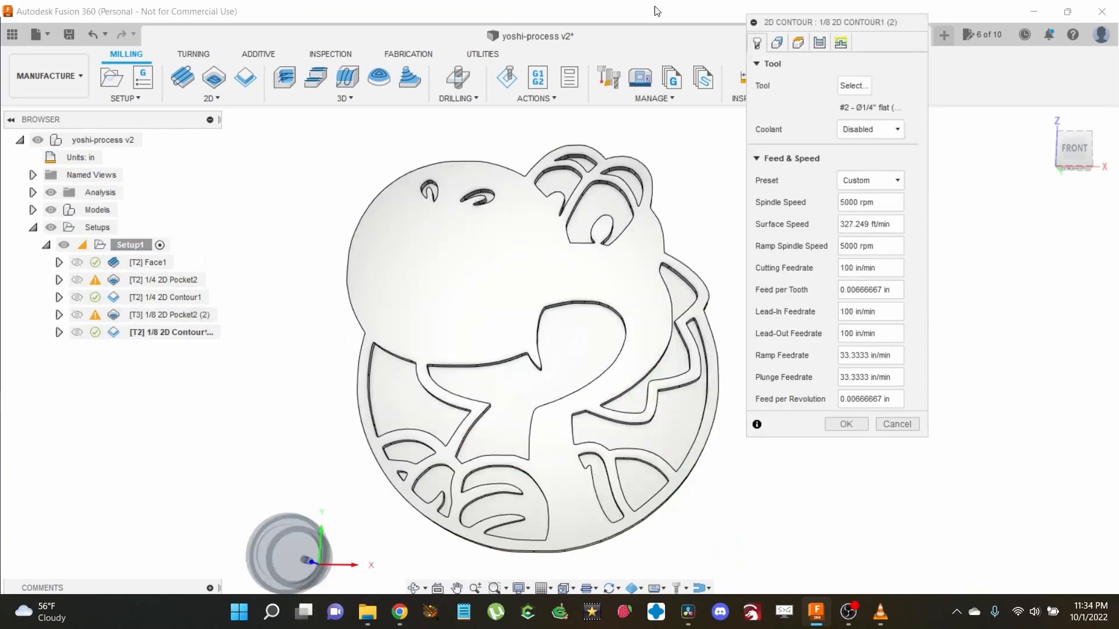
left_click(854, 86)
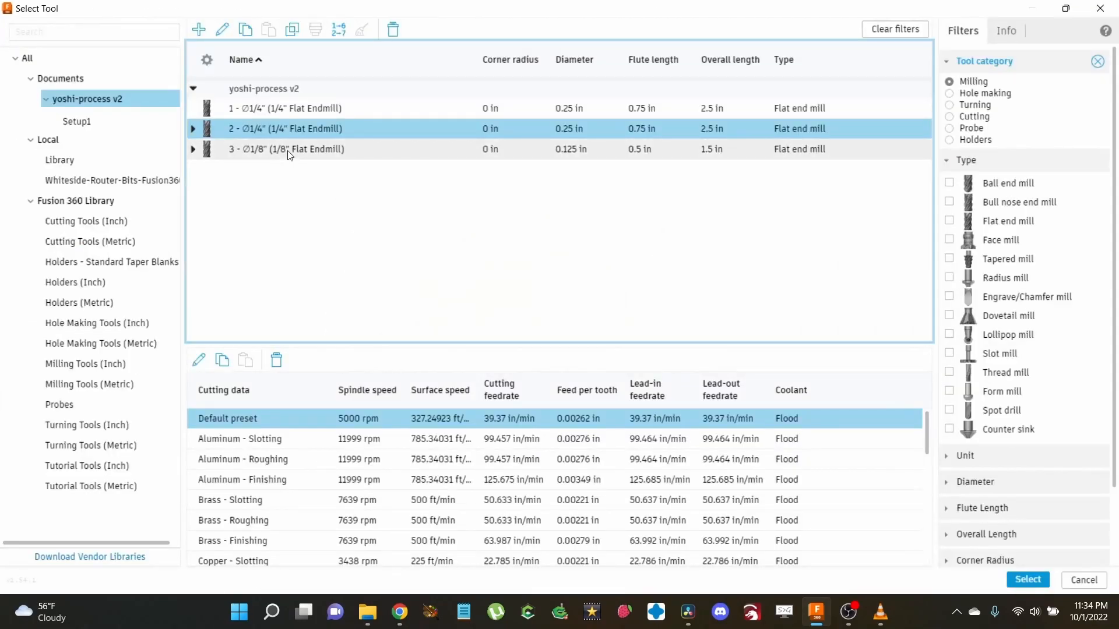
left_click(299, 150)
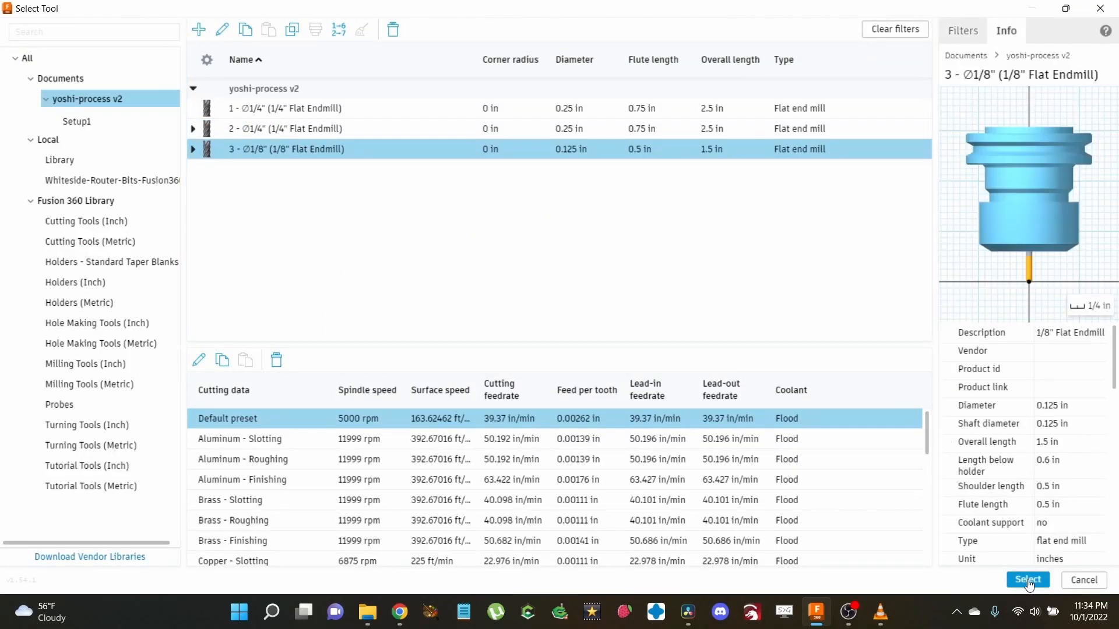
left_click(1028, 580)
Step: Disable tabs and enable rest machining for a 0.25 in tool diameter in the 1/8 contour, and generate its toolpath
left_click(791, 305)
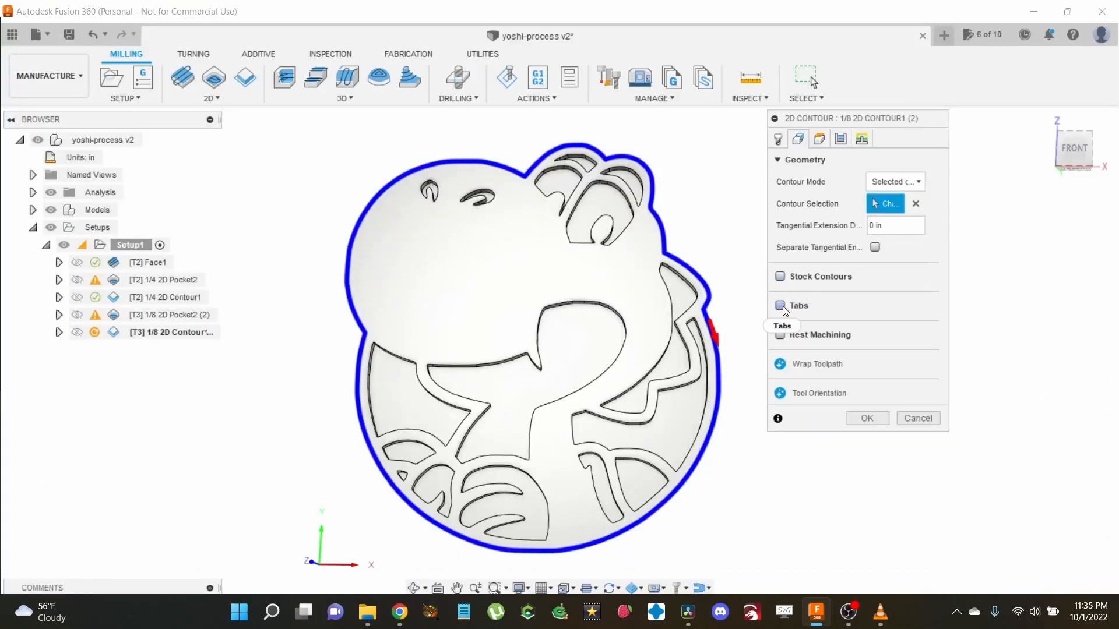
left_click(782, 333)
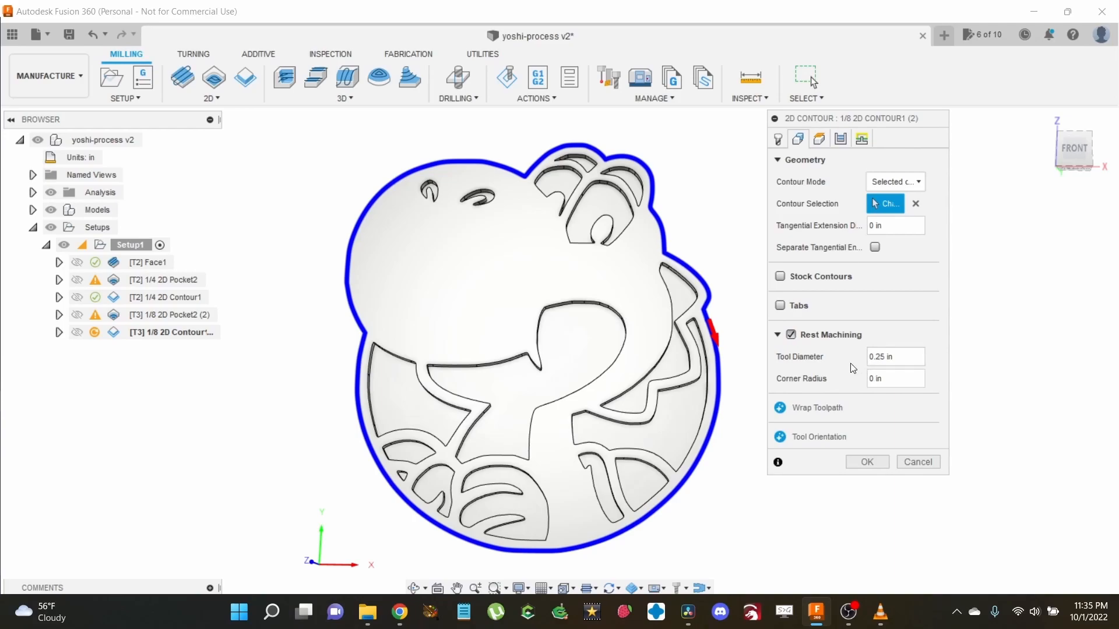
left_click(866, 460)
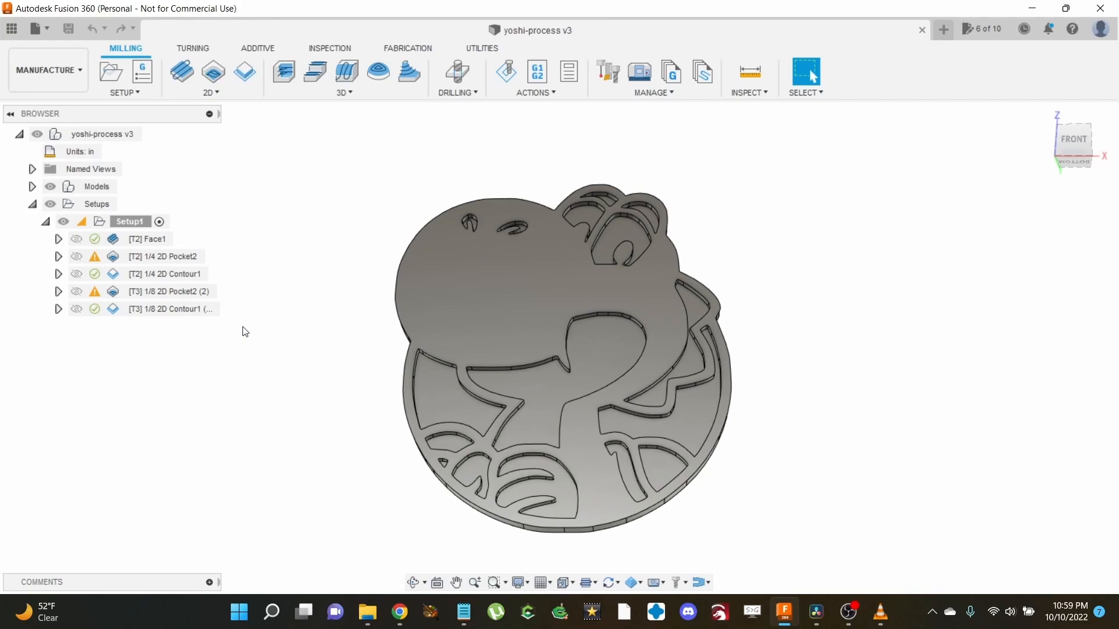
left_click(146, 309)
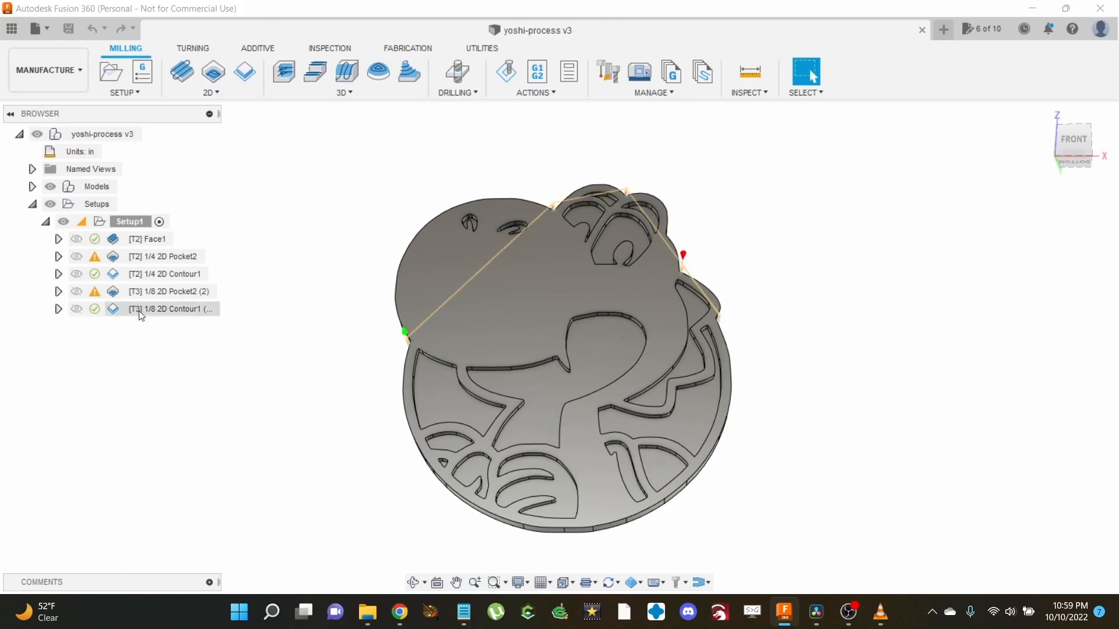
left_click_drag(144, 307, 147, 283)
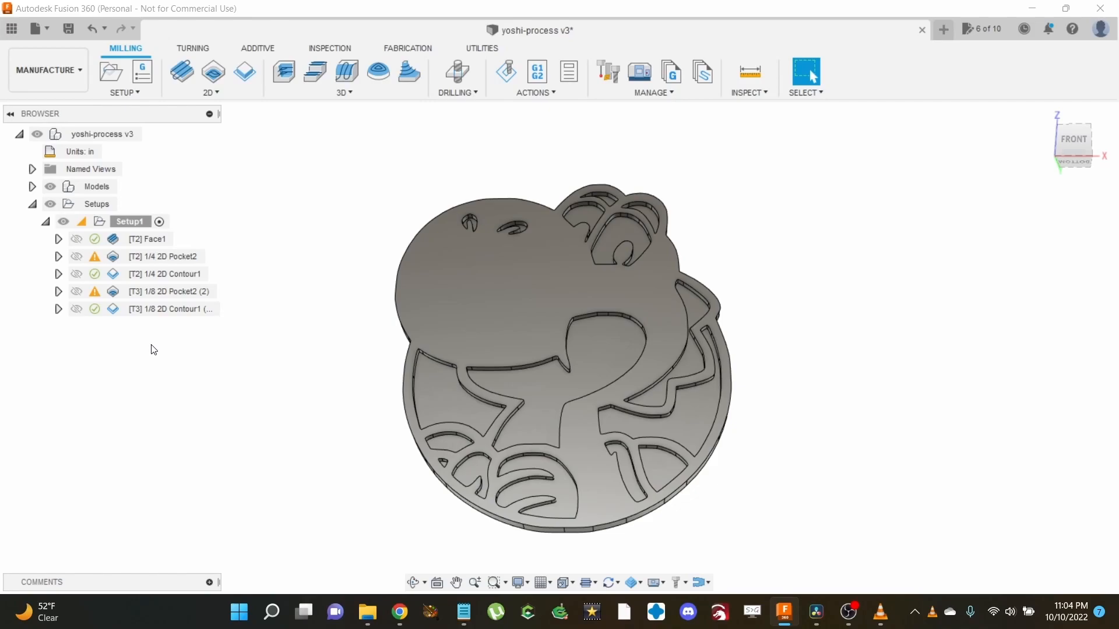
Step: Start post-processing the Face1, 1/4 2D Pocket2 and 1/4 2D Contour1 operations together
left_click(132, 241)
left_click(134, 254, "ctrl")
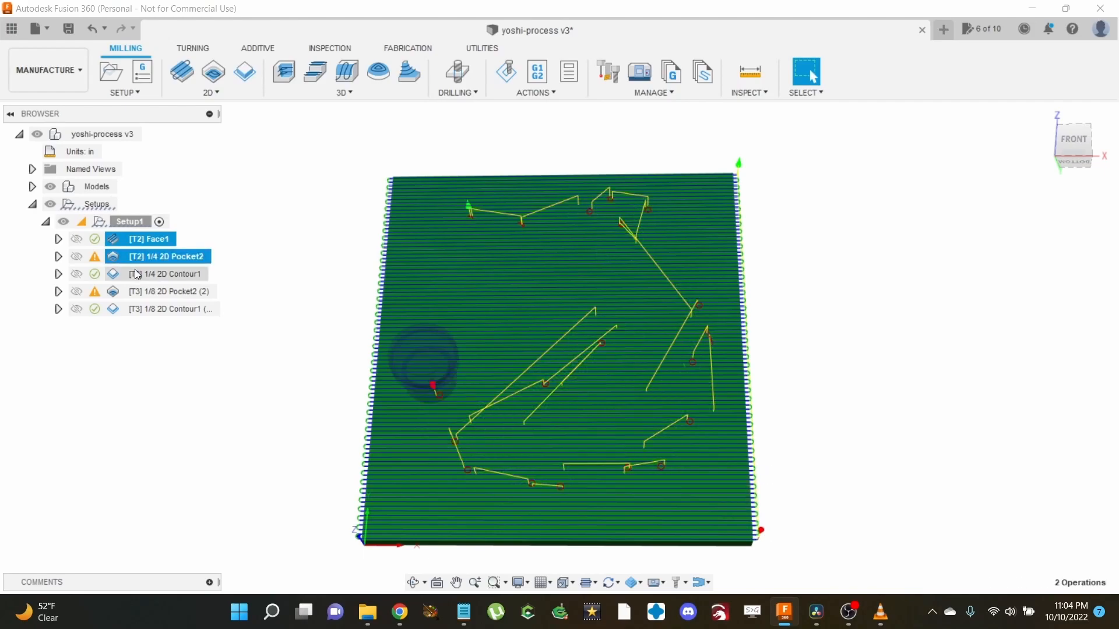
left_click(134, 275, "ctrl")
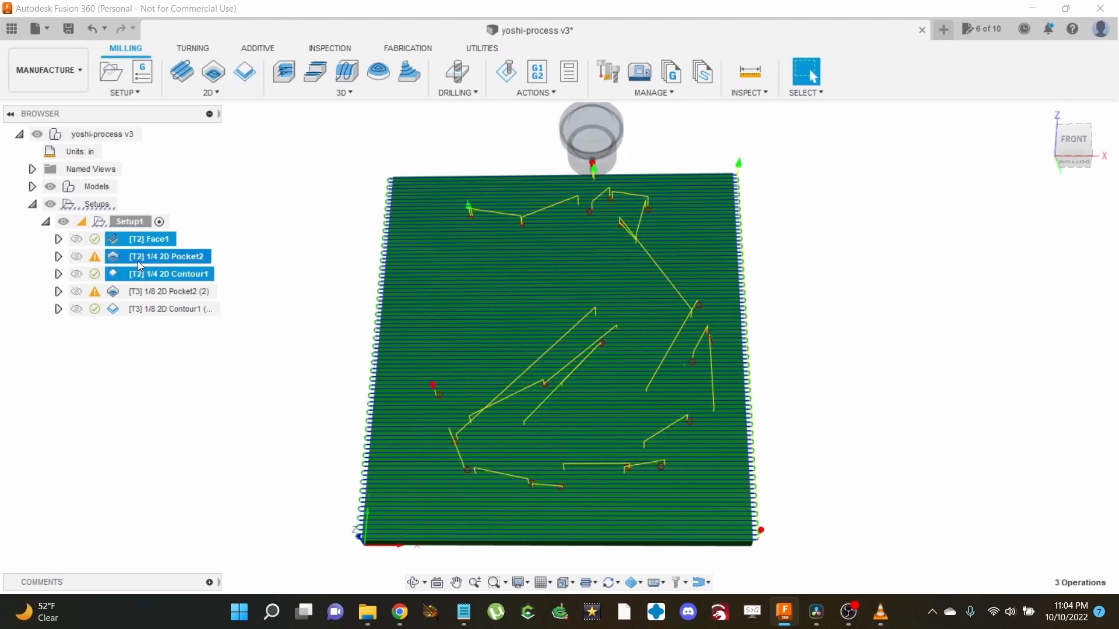
right_click(138, 258)
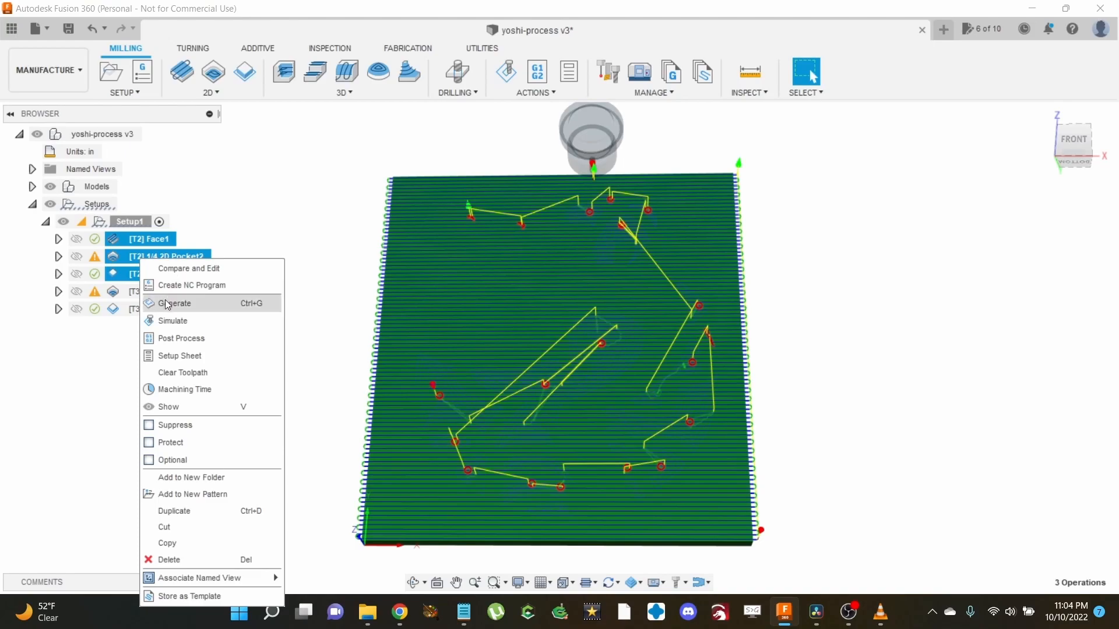
left_click(169, 339)
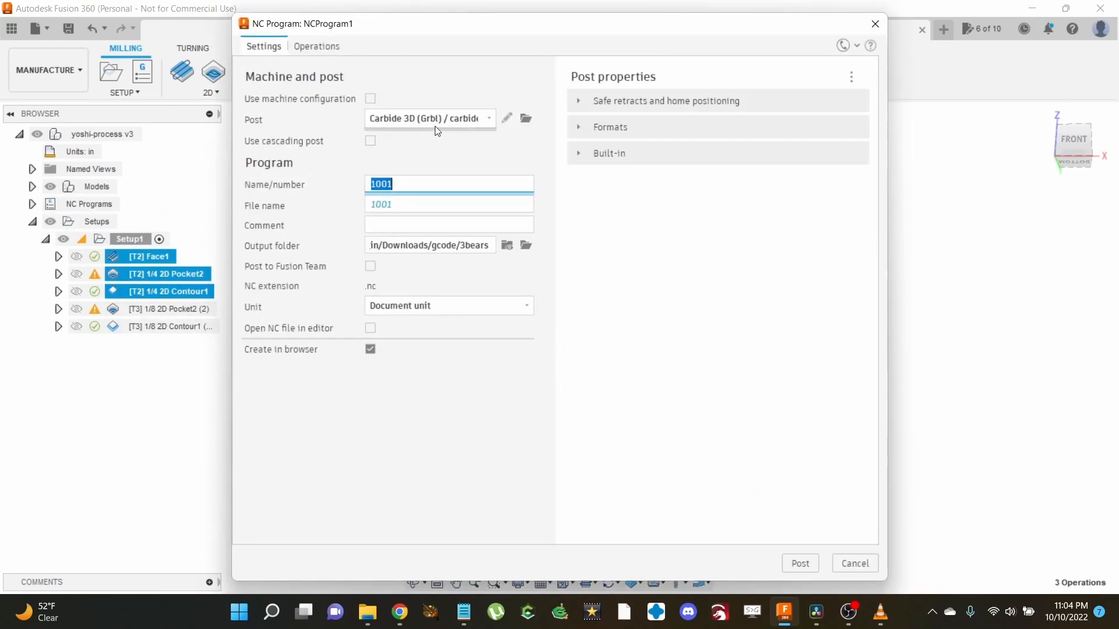
Step: Choose the Carbide 3D (Grbl) post from the Fusion 360 library as the post processor
left_click(492, 120)
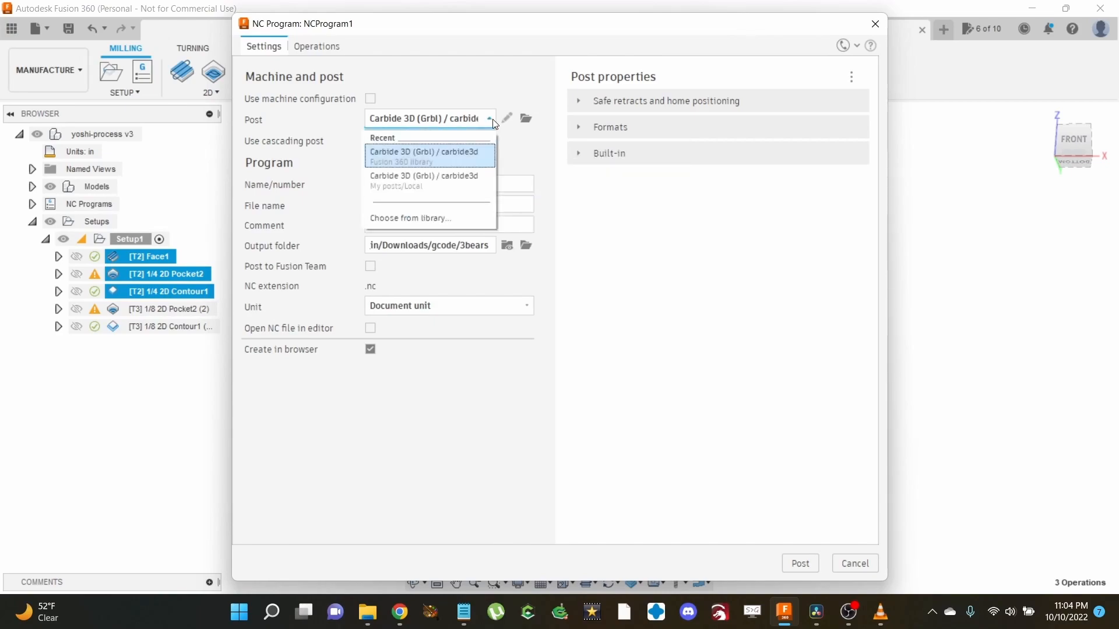
left_click(439, 218)
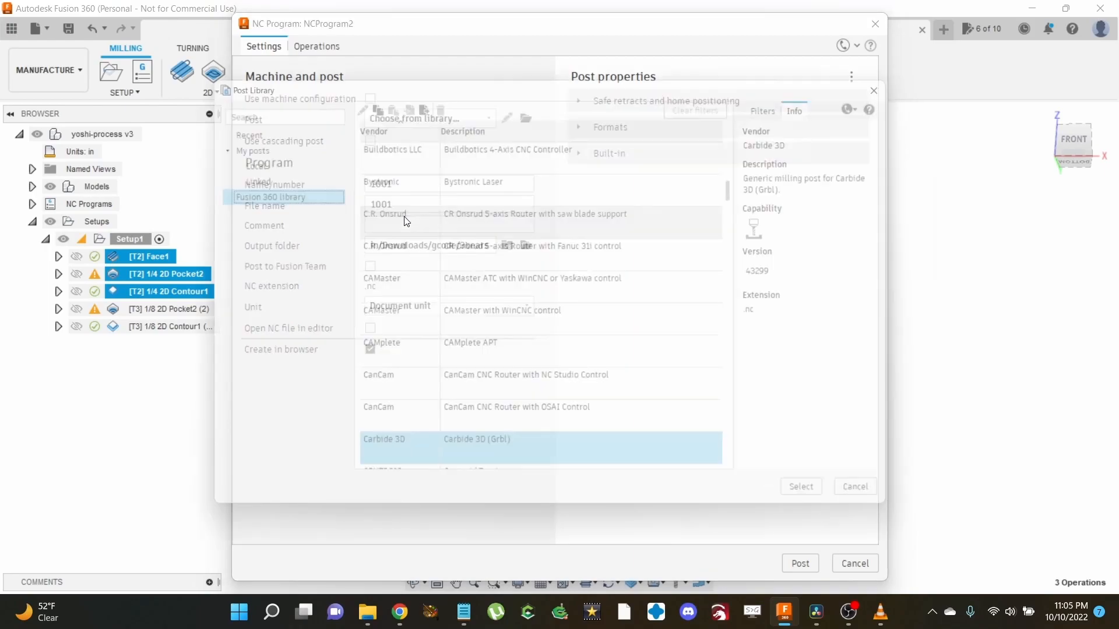
scroll(406, 297, "down", 3)
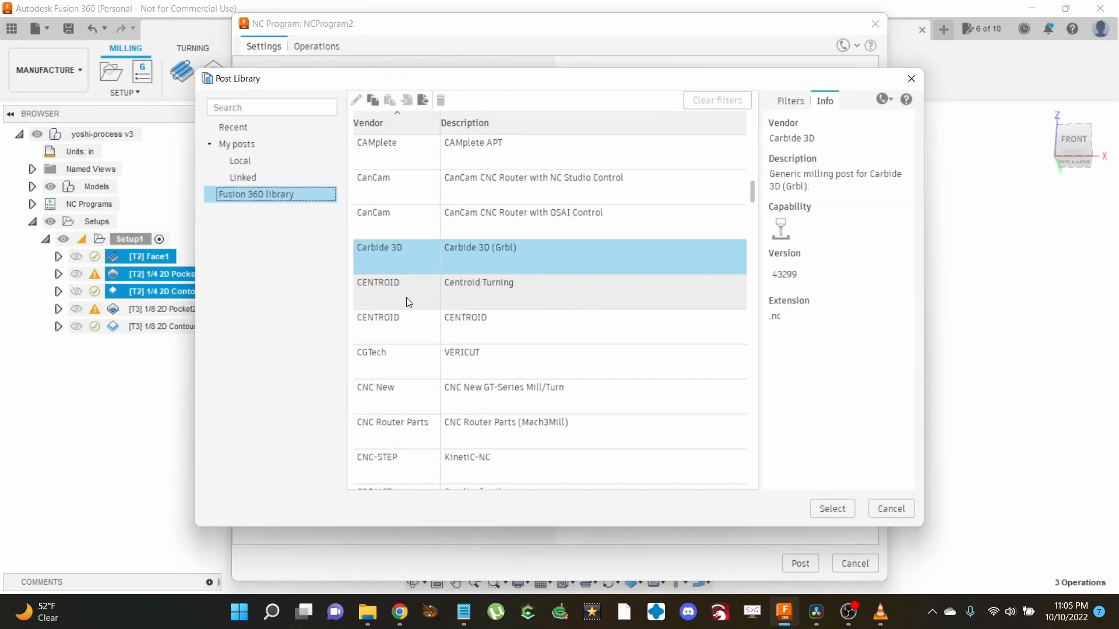
scroll(407, 298, "up", 1)
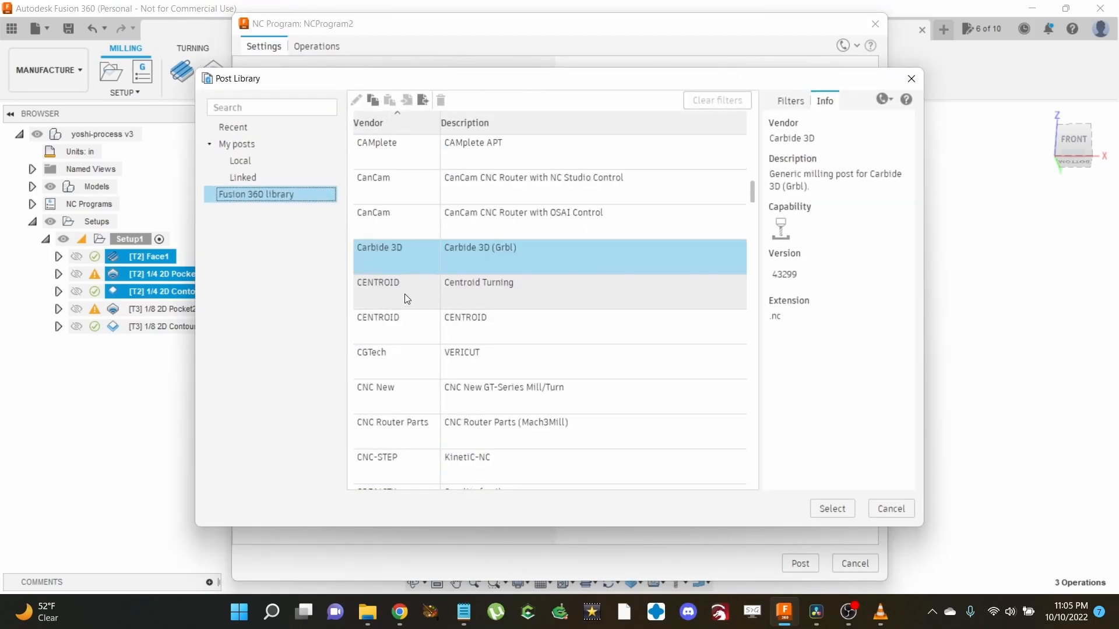
left_click(393, 257)
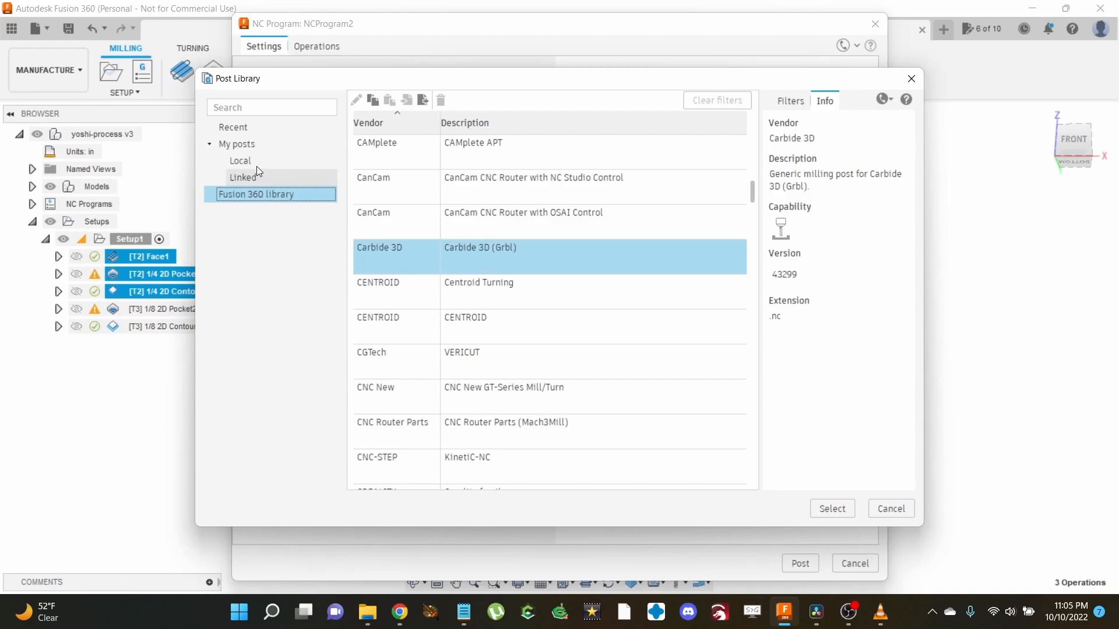
key("Return")
Step: Name the NC program yoshi 025 paths and post it to the Downloads/gcode/yoshinlay folder
type("yoshi 025 paths")
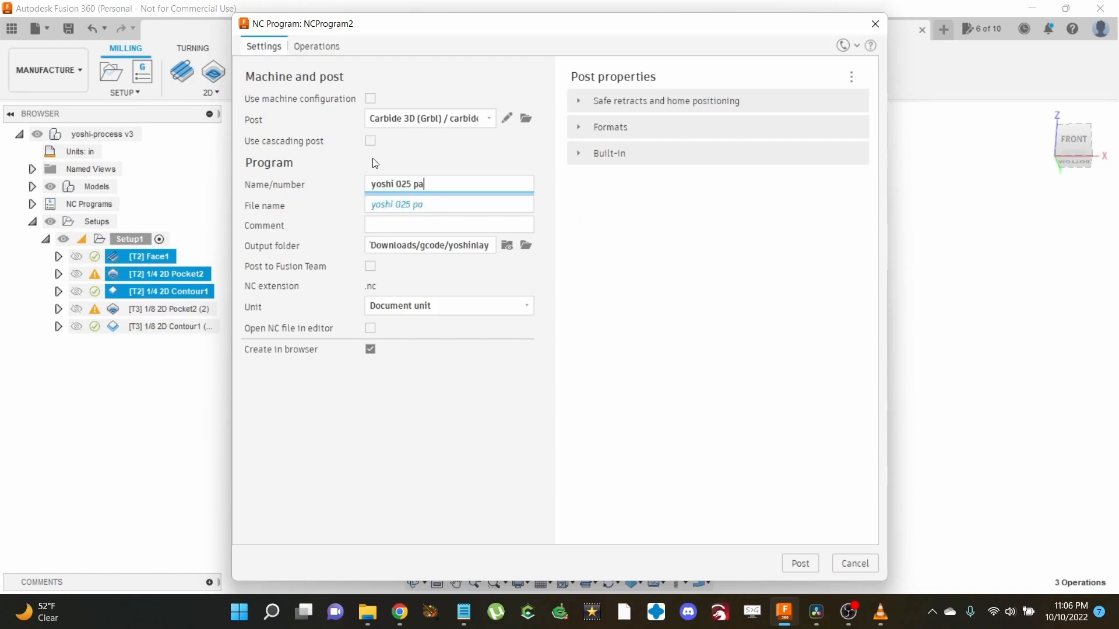
left_click(460, 252)
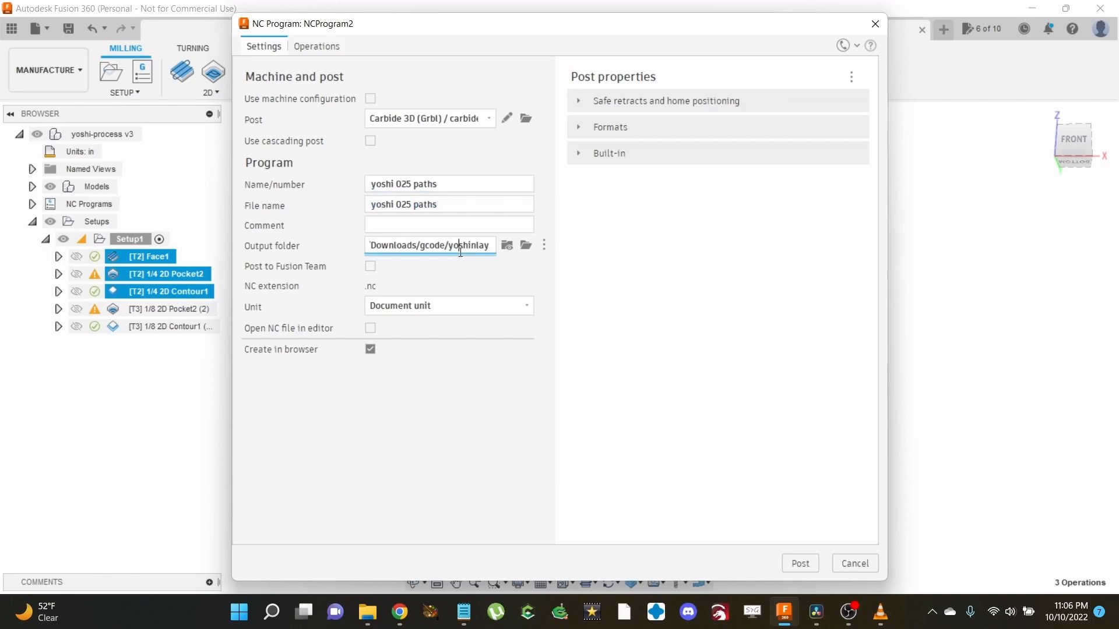
left_click(783, 562)
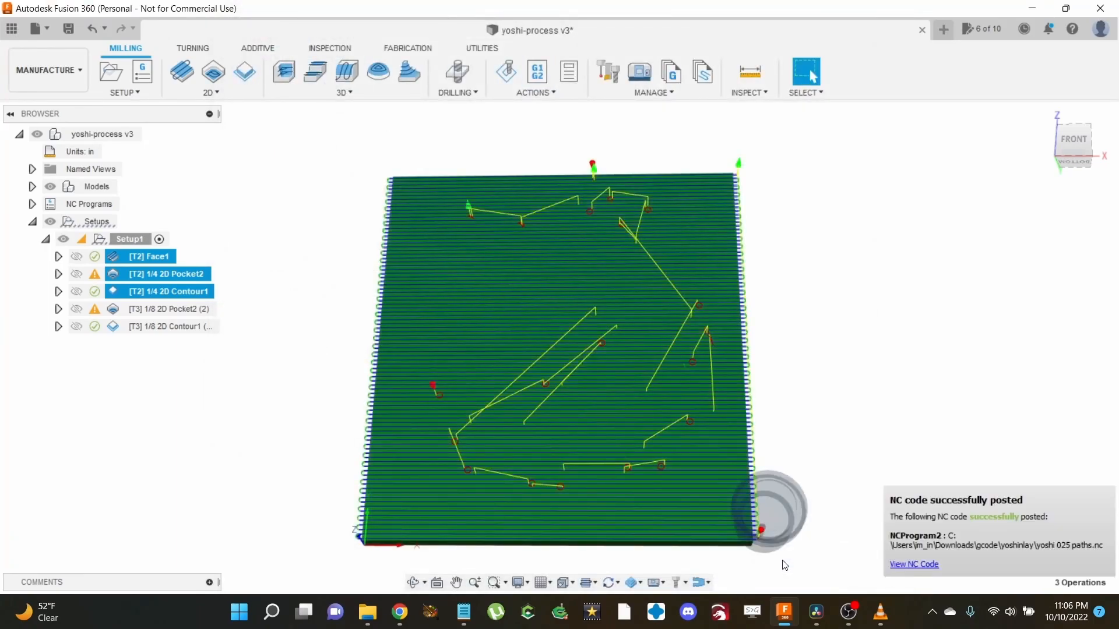
left_click(175, 346)
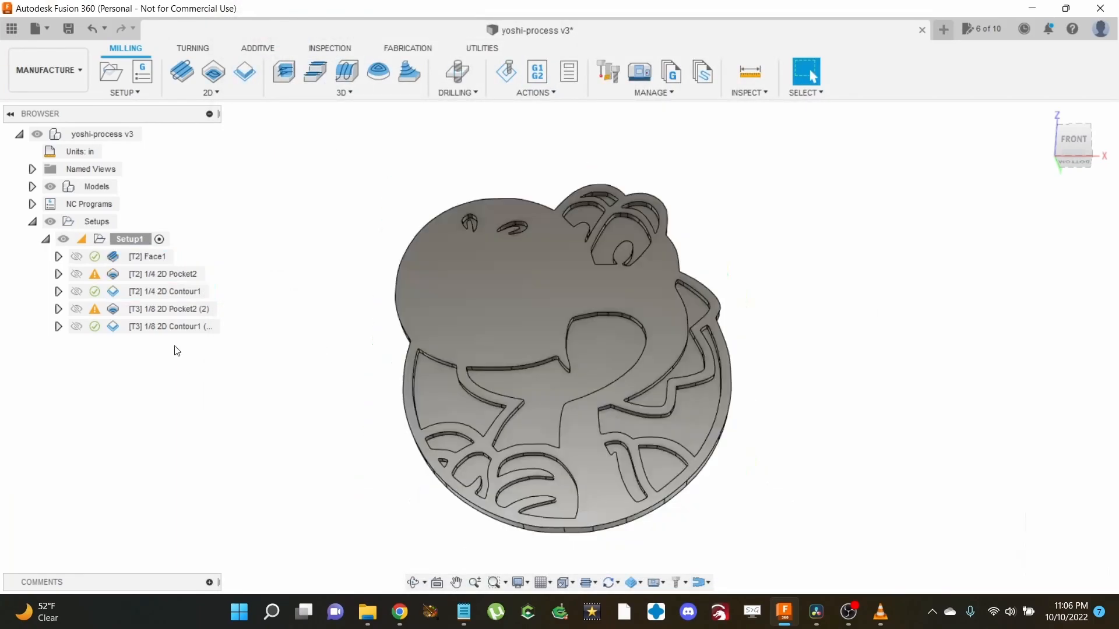
Step: Post-process the 1/8 2D Pocket2 (2) and 1/8 2D Contour1 (2) operations together as yoshi 0125 paths
left_click(150, 309)
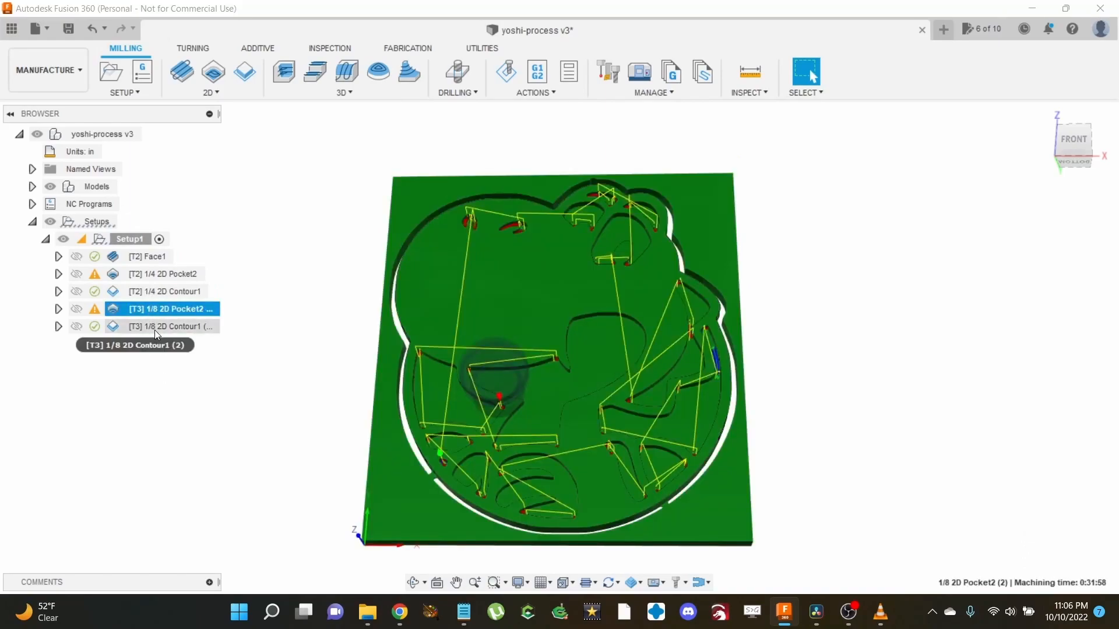
left_click(153, 328, "ctrl")
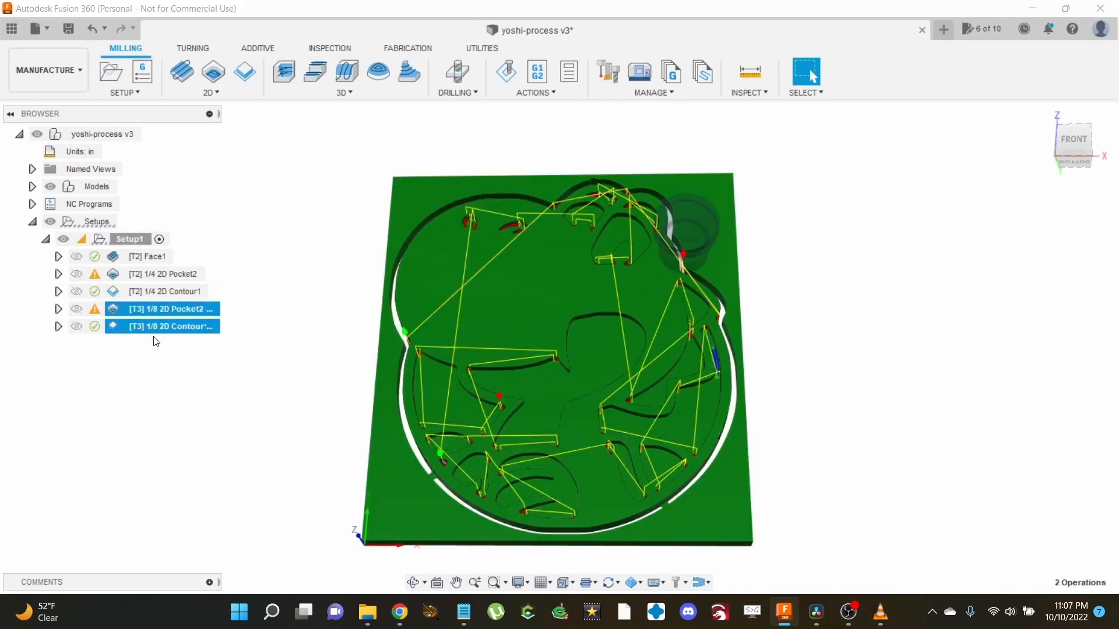
right_click(155, 330)
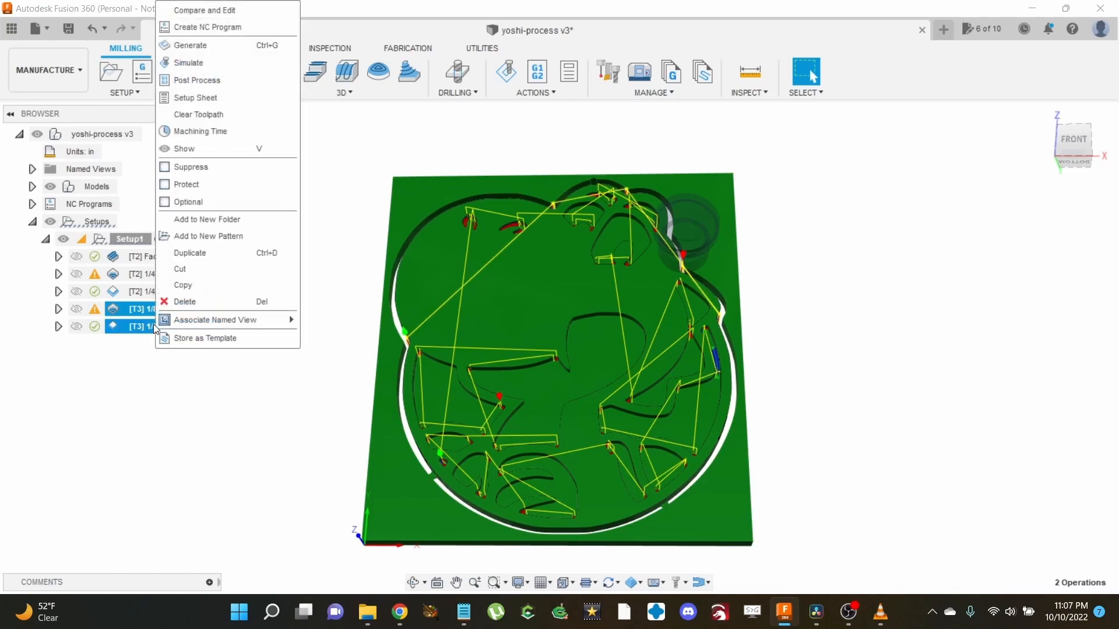
left_click(254, 87)
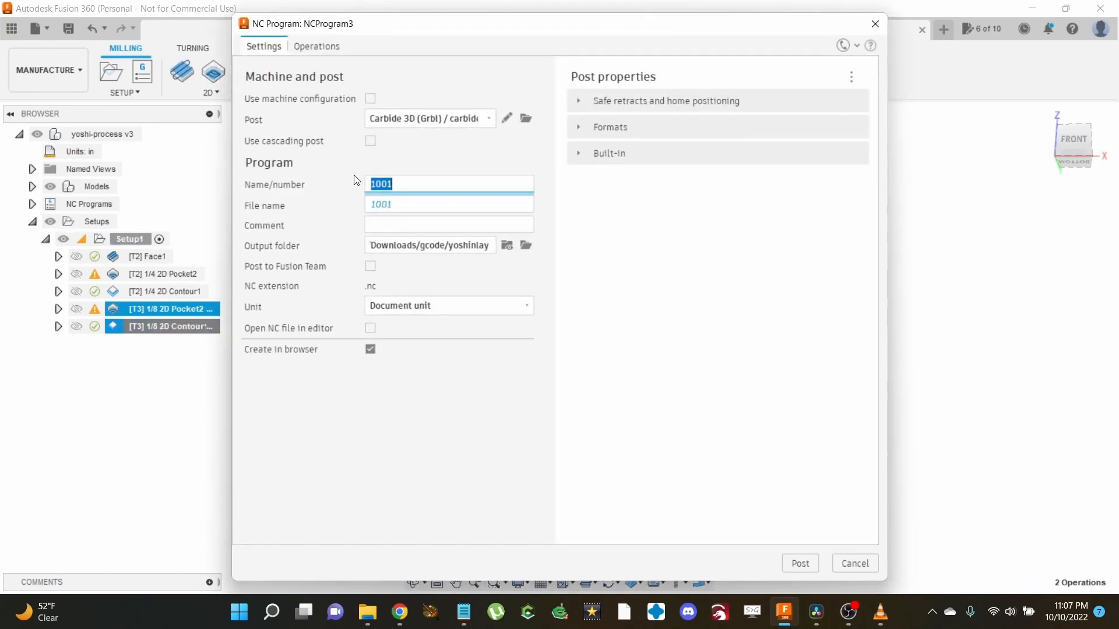
type("yoshi 0125 paths")
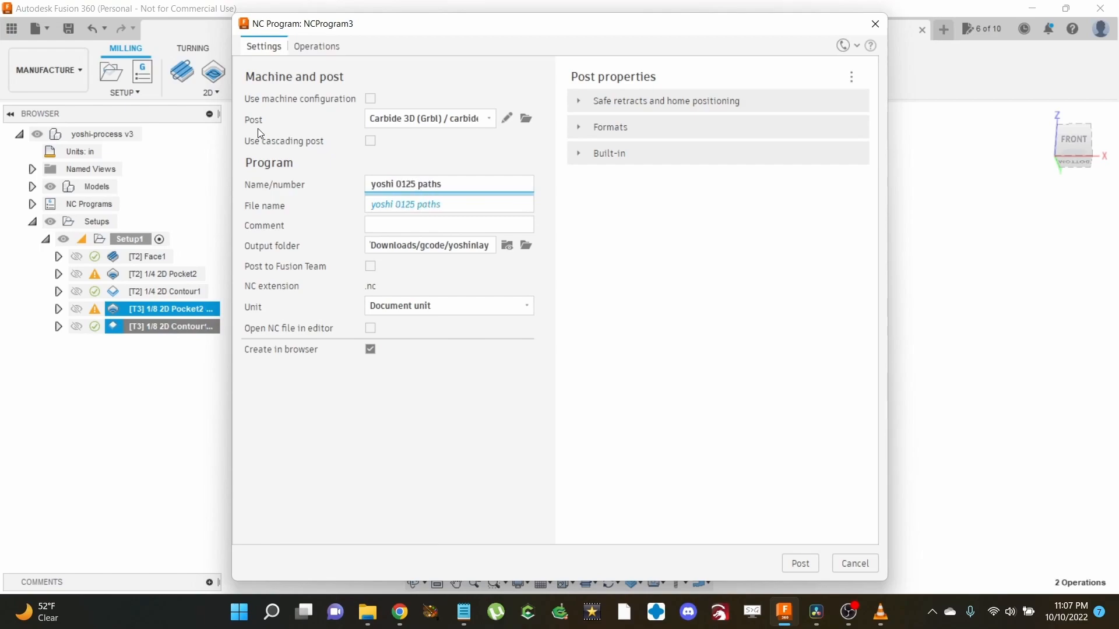
left_click(800, 564)
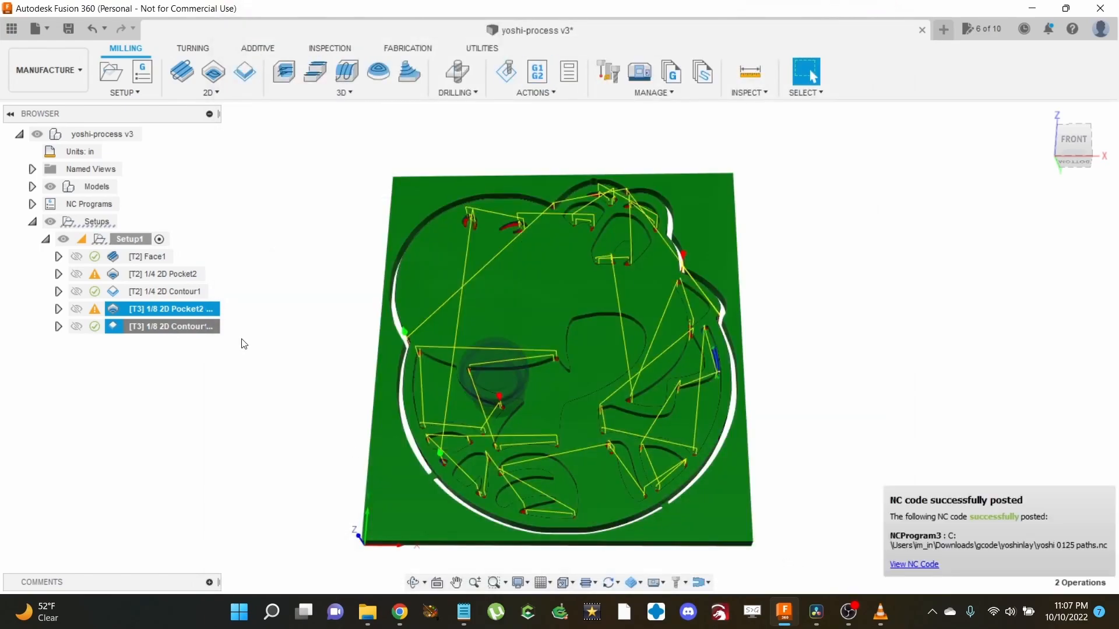
left_click(245, 345)
Step: Open Setup1 for editing to review its settings
double_click(102, 241)
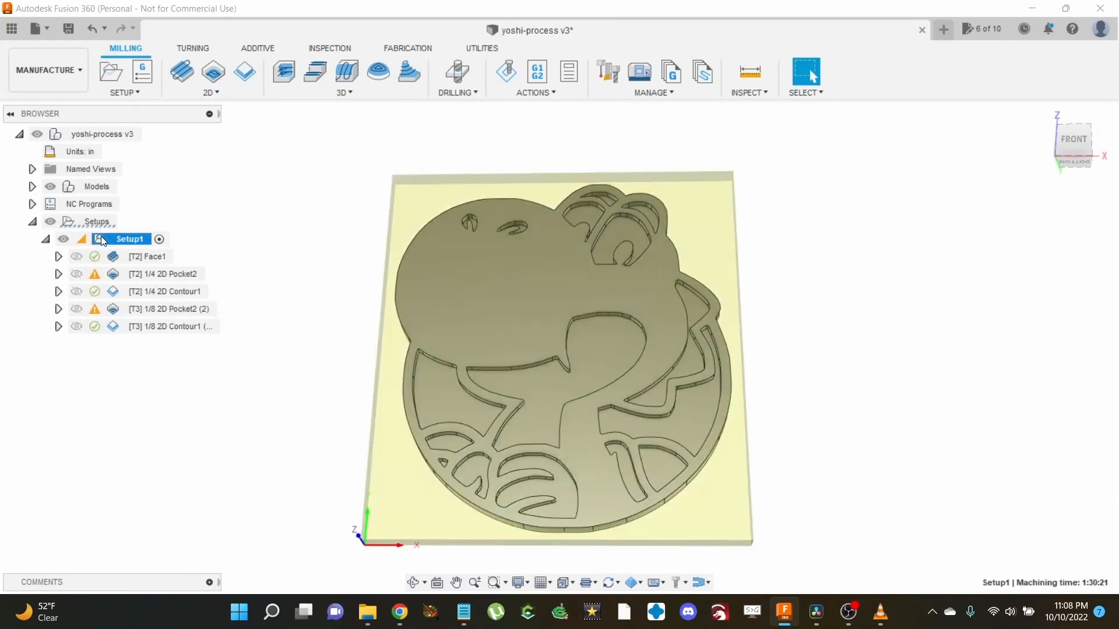
left_click(836, 143)
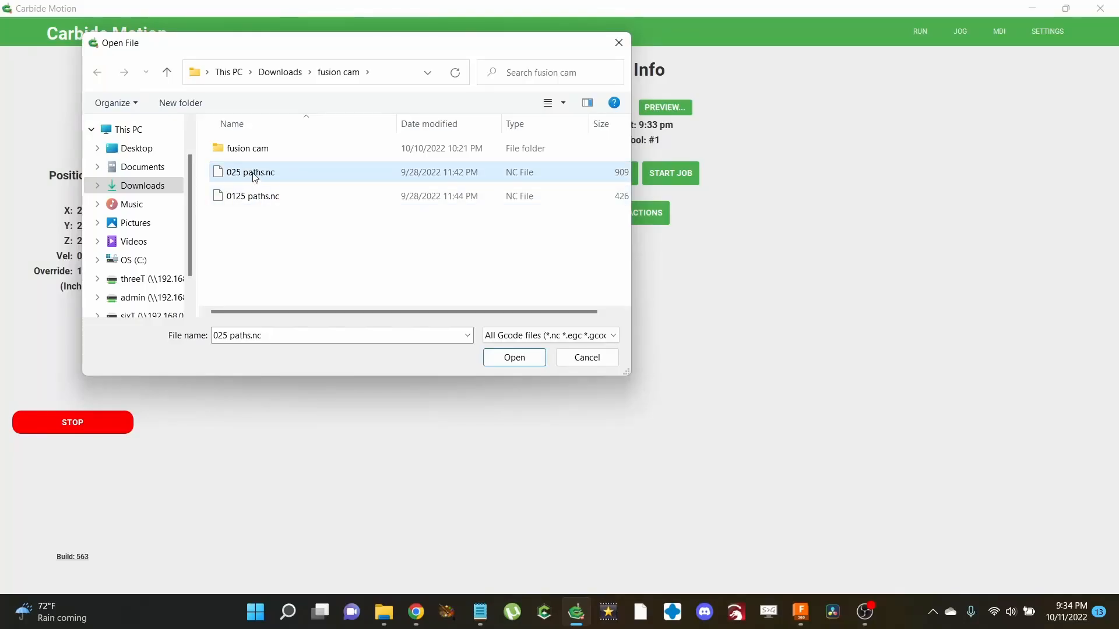
Step: In Carbide Motion, load 025 paths.nc from the fusion cam folder and start the job
left_click(256, 177)
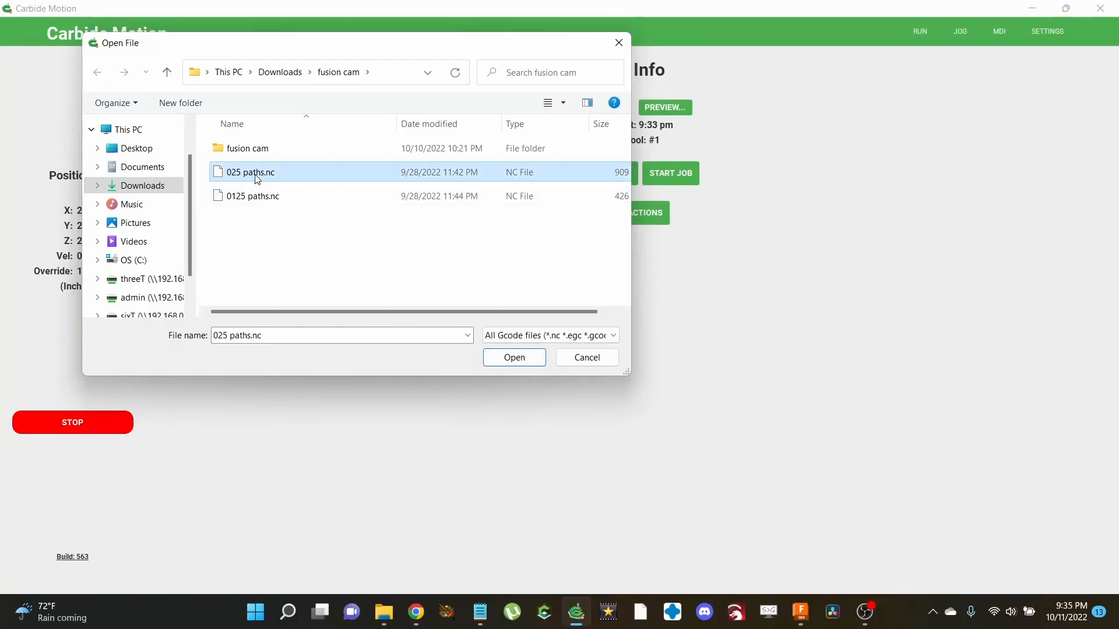
left_click(513, 357)
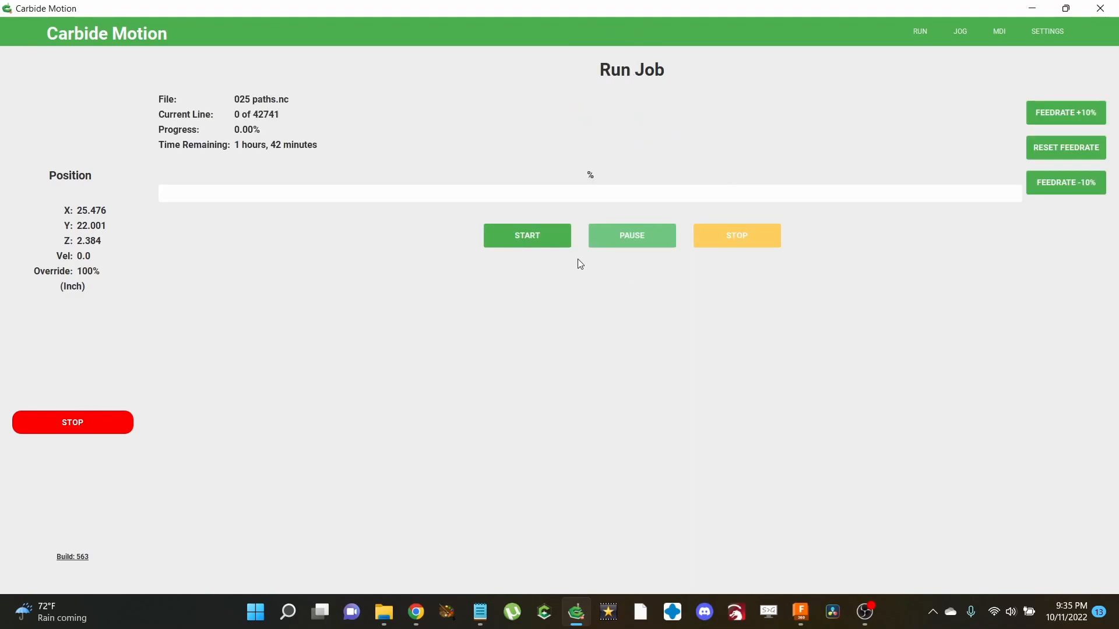
left_click(516, 233)
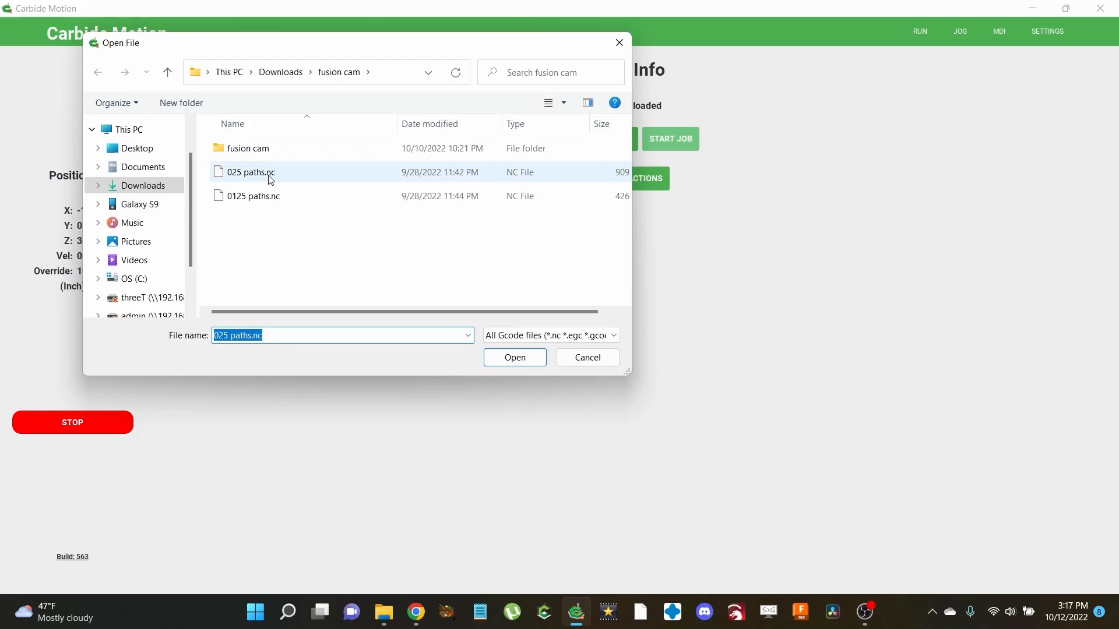
Step: Load 0125 paths.nc from the fusion cam folder and start the job
left_click(258, 197)
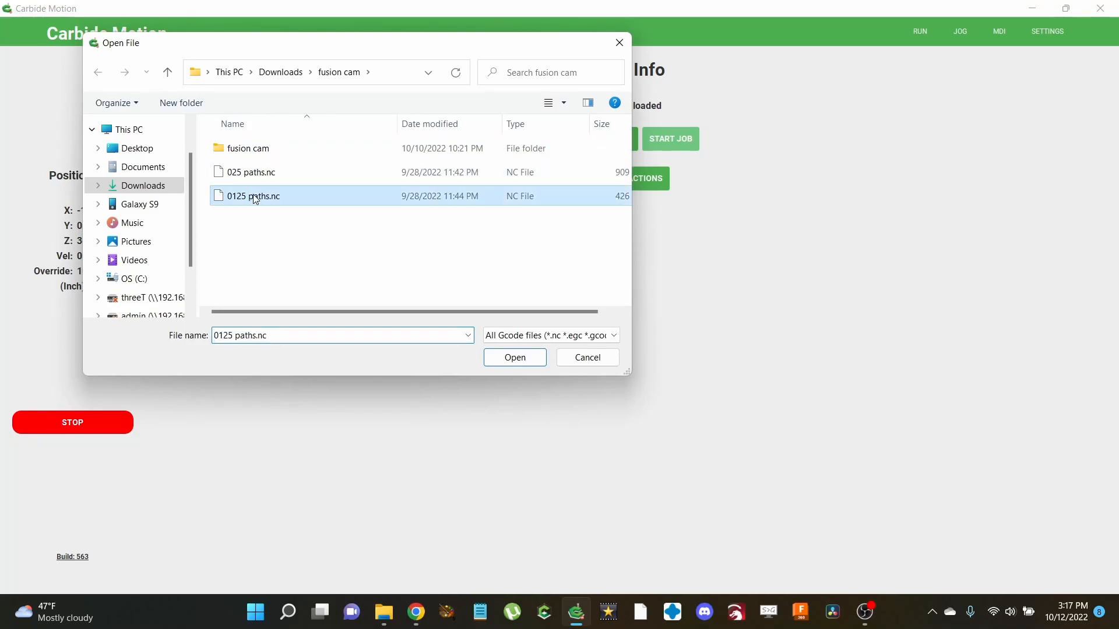
left_click(497, 358)
left_click(512, 239)
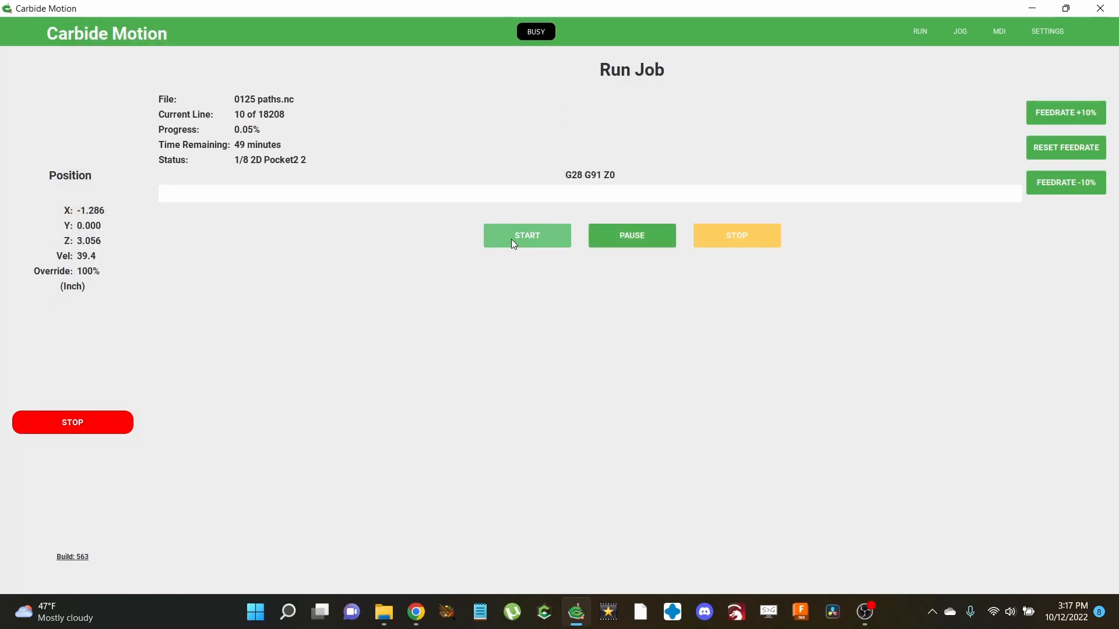